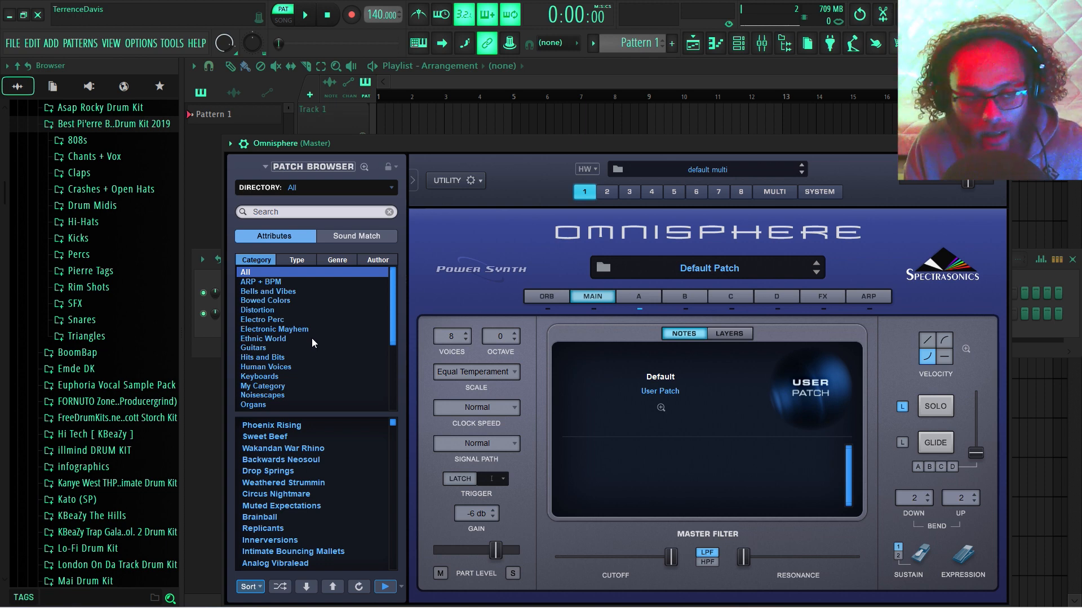
# Filter Omnisphere's patches to the Guitars category, search for "nylon guitar" and load the first matching patch
pyautogui.click(312, 347)
pyautogui.click(326, 209)
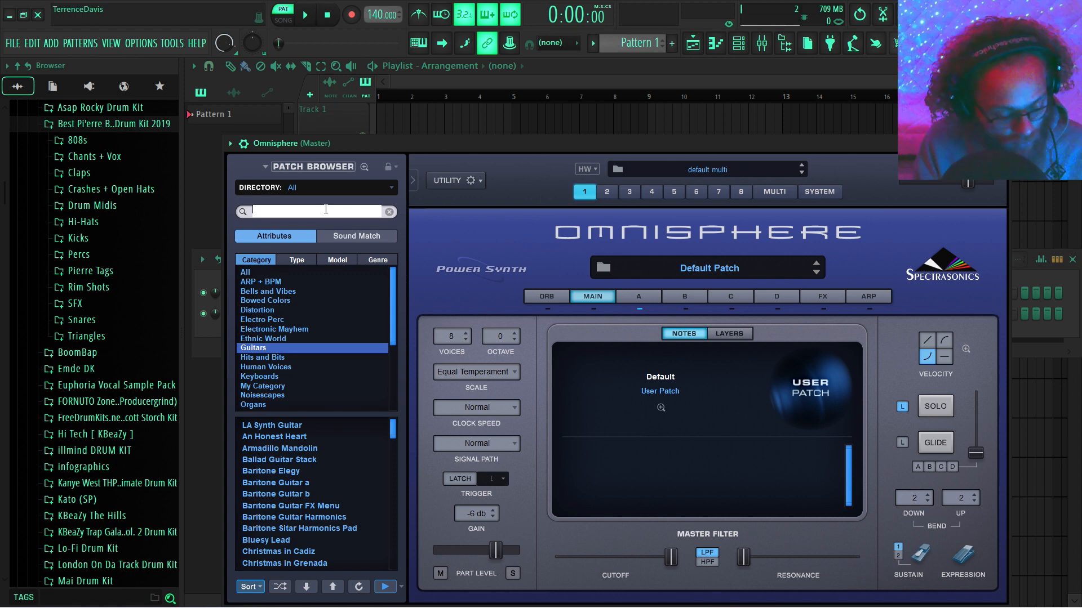
pyautogui.write('ac')
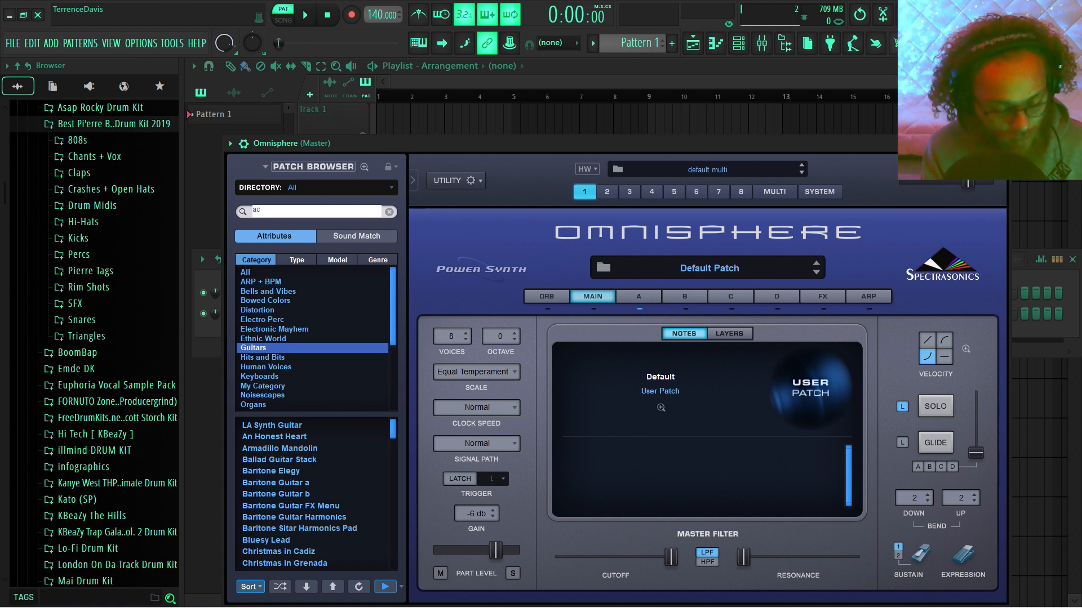
pyautogui.press('BackSpace')
pyautogui.press('BackSpace')
pyautogui.write('nyl')
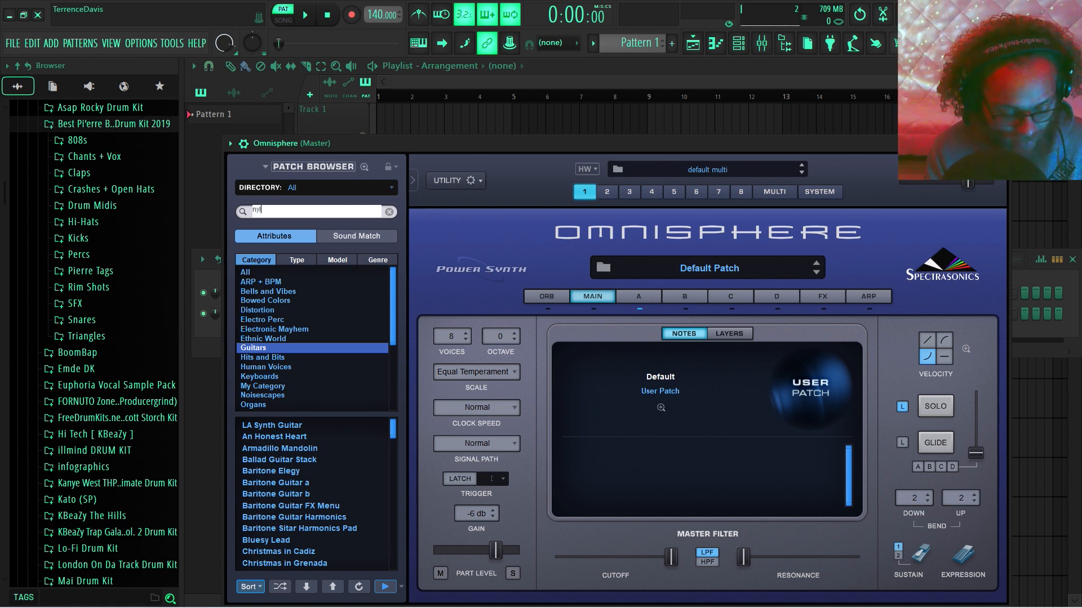
pyautogui.write('on guit')
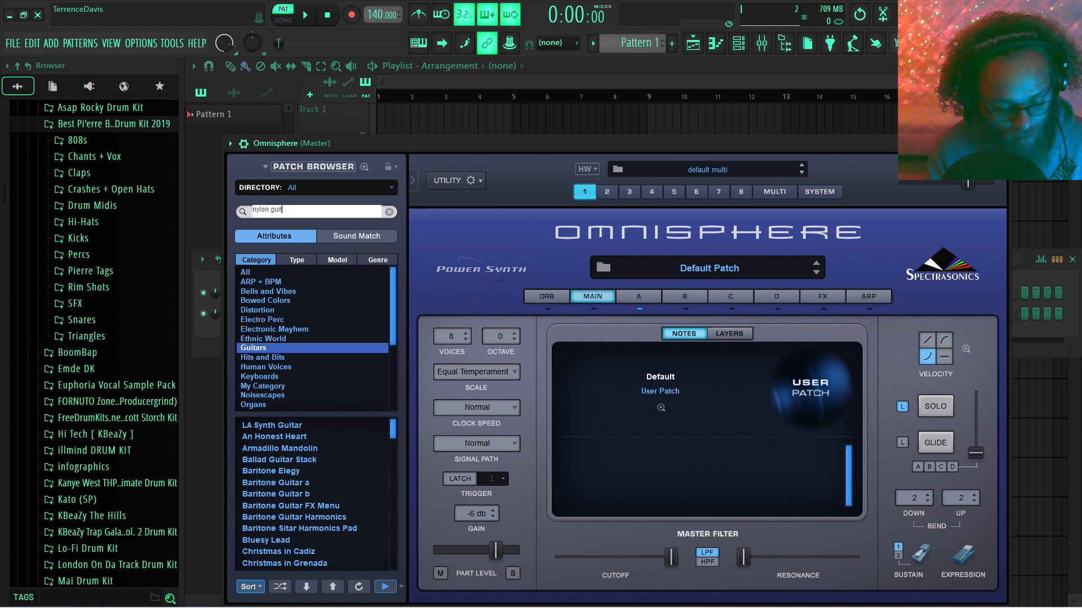
pyautogui.write('ar')
pyautogui.press('Return')
pyautogui.click(299, 426)
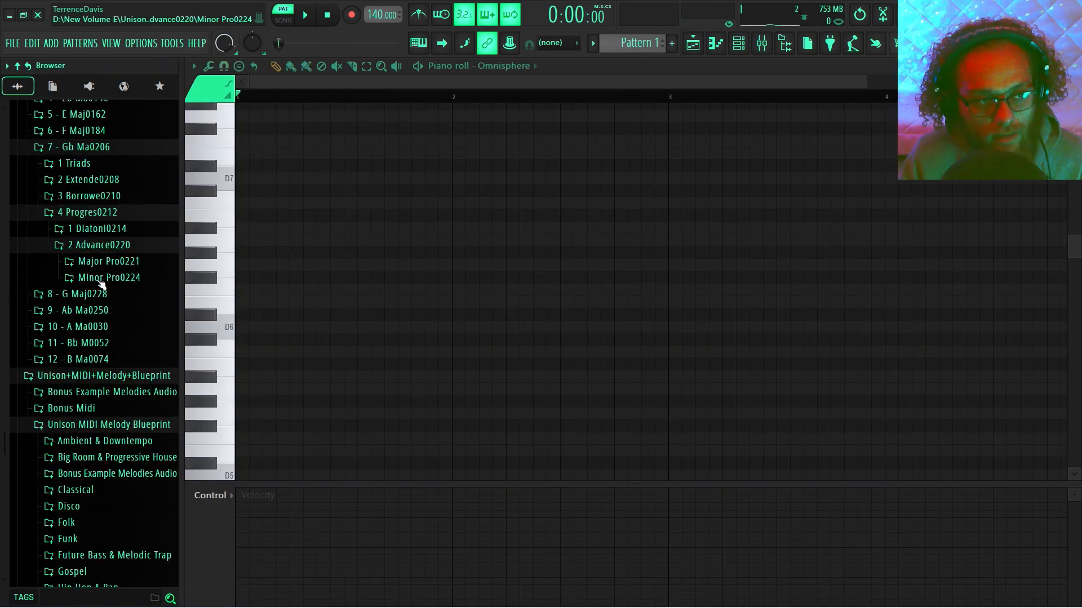
# Audition MIDI progressions from the Minor Pro0224 folder in the Omnisphere piano roll, ending with Minor Prog 6 (i-VI-III-bII)
pyautogui.click(203, 280)
pyautogui.click(140, 248)
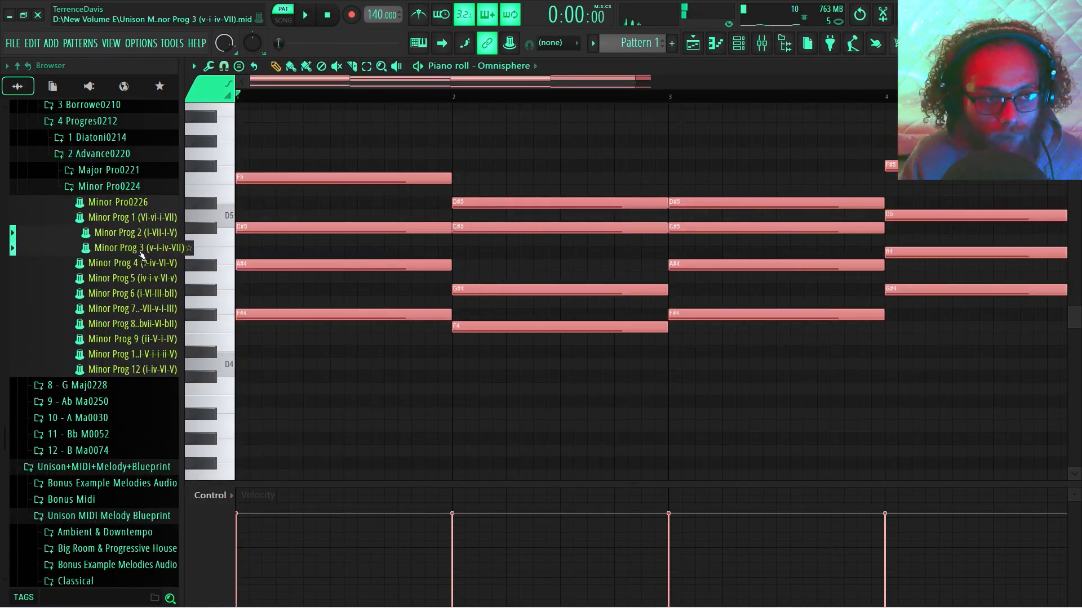
pyautogui.click(148, 279)
pyautogui.press('space')
pyautogui.click(149, 294)
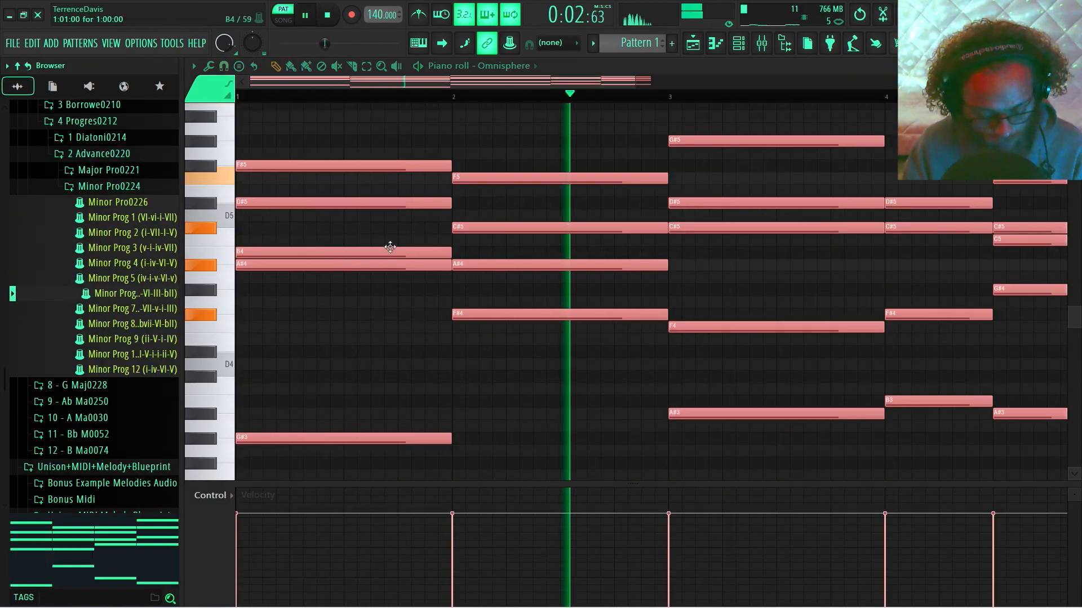
pyautogui.press('space')
# Shorten the A#4 and B4 notes of the first bar's chord and stagger their starts after the bass note
pyautogui.click(564, 336)
pyautogui.moveTo(449, 265); pyautogui.dragTo(286, 266)
pyautogui.scroll(2, 428, 323)
pyautogui.scroll(1, 285, 130)
pyautogui.moveTo(579, 253); pyautogui.dragTo(300, 252)
pyautogui.moveTo(249, 252); pyautogui.dragTo(315, 251)
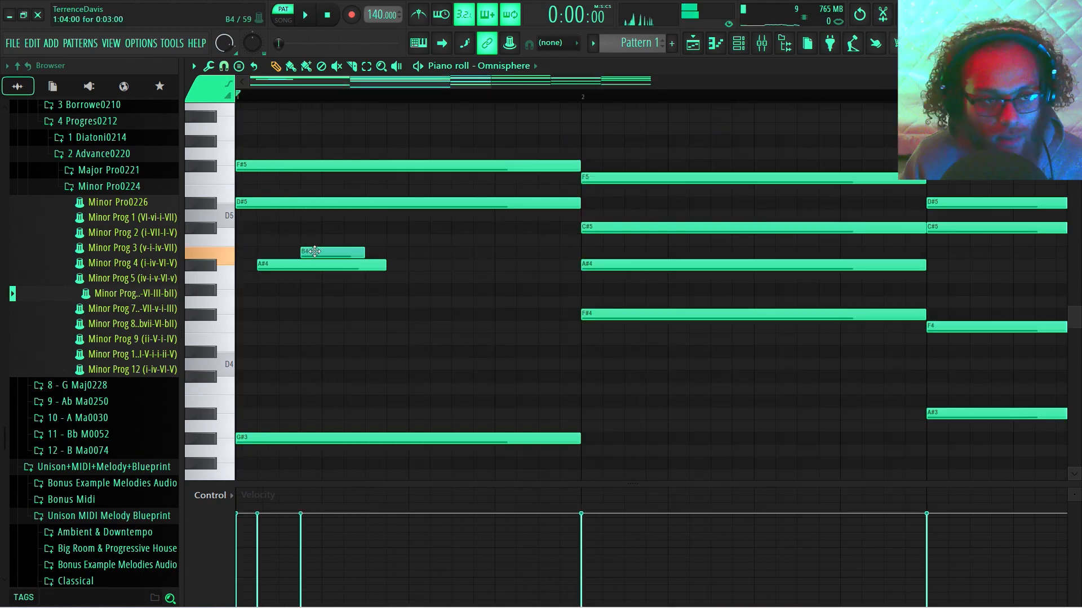
# Shorten and offset bar 1's D#5 and F#5 notes, add a second short D#5, and play back the bar
pyautogui.moveTo(578, 203); pyautogui.dragTo(254, 202)
pyautogui.moveTo(247, 203); pyautogui.dragTo(311, 203)
pyautogui.moveTo(578, 166); pyautogui.dragTo(253, 166)
pyautogui.moveTo(246, 166); pyautogui.dragTo(332, 166)
pyautogui.click(355, 203)
pyautogui.moveTo(355, 204); pyautogui.dragTo(420, 203)
pyautogui.moveTo(341, 166); pyautogui.dragTo(389, 166)
pyautogui.press('space')
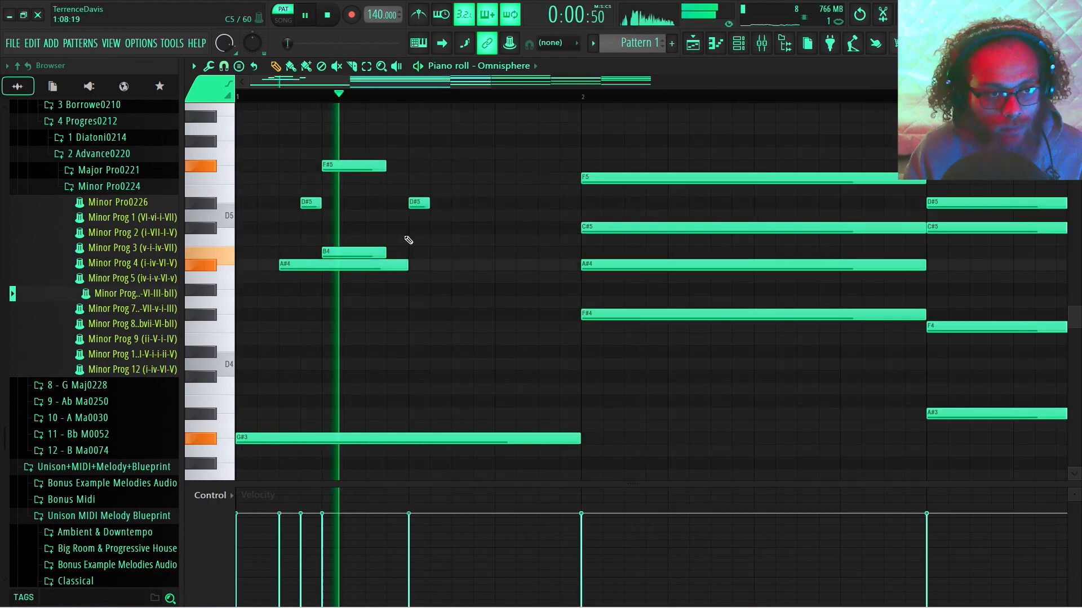
pyautogui.press('space')
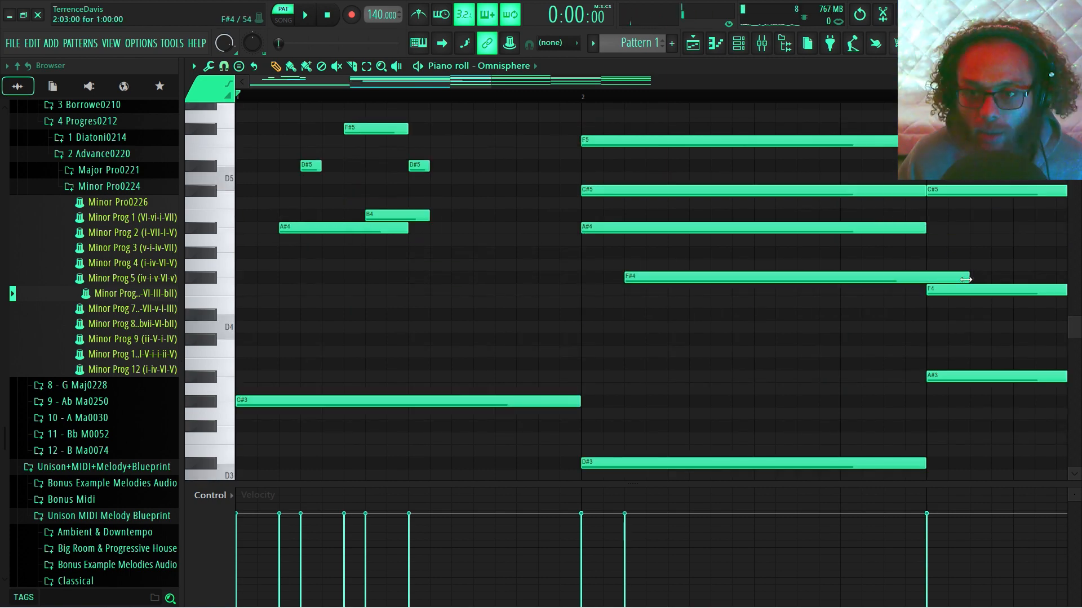
# Break bar 2's chord into staggered short F#4, A#4, C#5 and F5 notes above the held bass, then play it
pyautogui.moveTo(973, 277); pyautogui.dragTo(753, 277)
pyautogui.moveTo(925, 228); pyautogui.dragTo(761, 219)
pyautogui.scroll(-1, 507, 338)
pyautogui.scroll(3, 601, 430)
pyautogui.moveTo(1031, 215); pyautogui.dragTo(751, 217)
pyautogui.moveTo(923, 264); pyautogui.dragTo(708, 265)
pyautogui.moveTo(632, 267); pyautogui.dragTo(805, 263)
pyautogui.press('space')
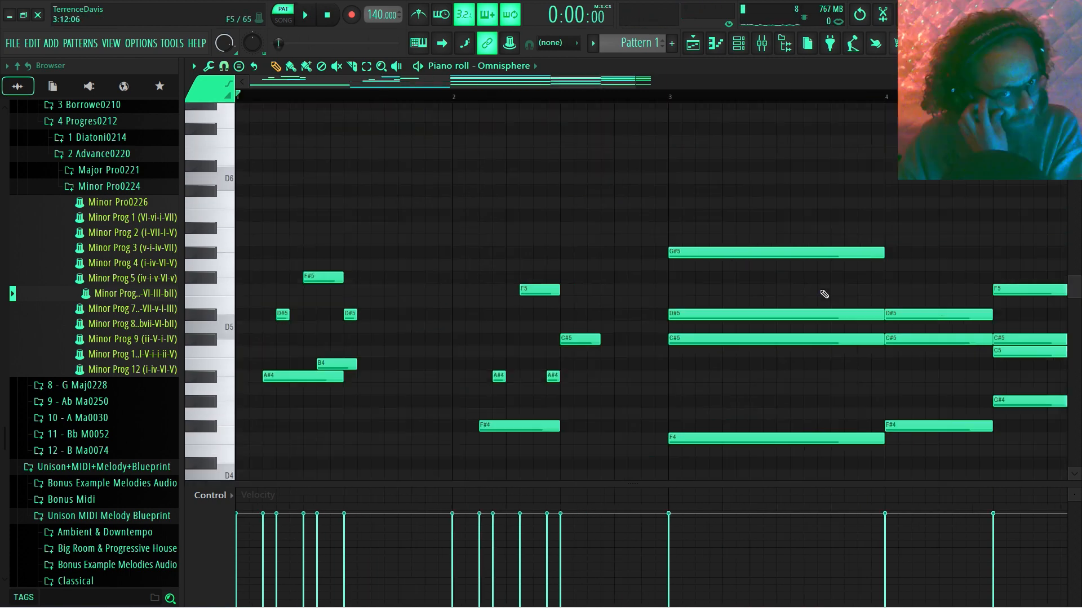
# Shorten bar 3's F4, C#5, D#5 and G#5 notes and stagger their starts
pyautogui.moveTo(778, 437); pyautogui.dragTo(734, 434)
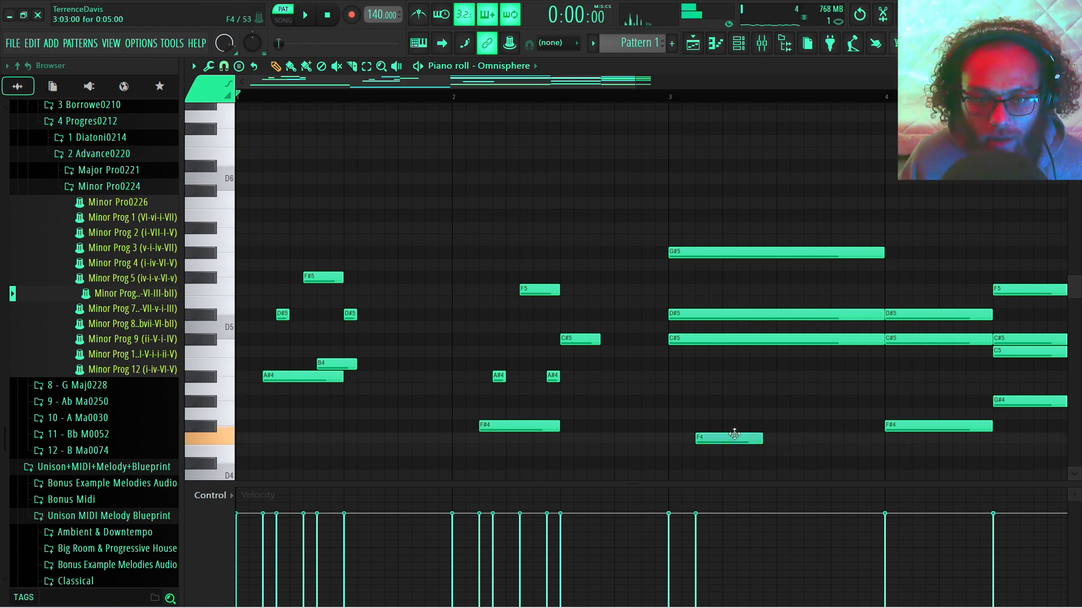
pyautogui.moveTo(881, 339); pyautogui.dragTo(679, 339)
pyautogui.moveTo(675, 339); pyautogui.dragTo(713, 340)
pyautogui.moveTo(881, 314); pyautogui.dragTo(679, 314)
pyautogui.moveTo(675, 314); pyautogui.dragTo(783, 314)
pyautogui.moveTo(882, 252); pyautogui.dragTo(766, 253)
# Add a short extra C#5 note ahead of the longer one in bar 3 and play back the phrase
pyautogui.scroll(-1, 740, 226)
pyautogui.click(685, 341)
pyautogui.moveTo(698, 315); pyautogui.dragTo(686, 340)
pyautogui.press('space')
pyautogui.press('space')
# Add a short F5 and a second, short G#5 at the end of bar 3's melody and audition the pattern
pyautogui.click(715, 303)
pyautogui.click(750, 265)
pyautogui.press('space')
pyautogui.press('space')
pyautogui.moveTo(723, 302); pyautogui.dragTo(755, 253)
pyautogui.press('space')
pyautogui.press('space')
pyautogui.press('space')
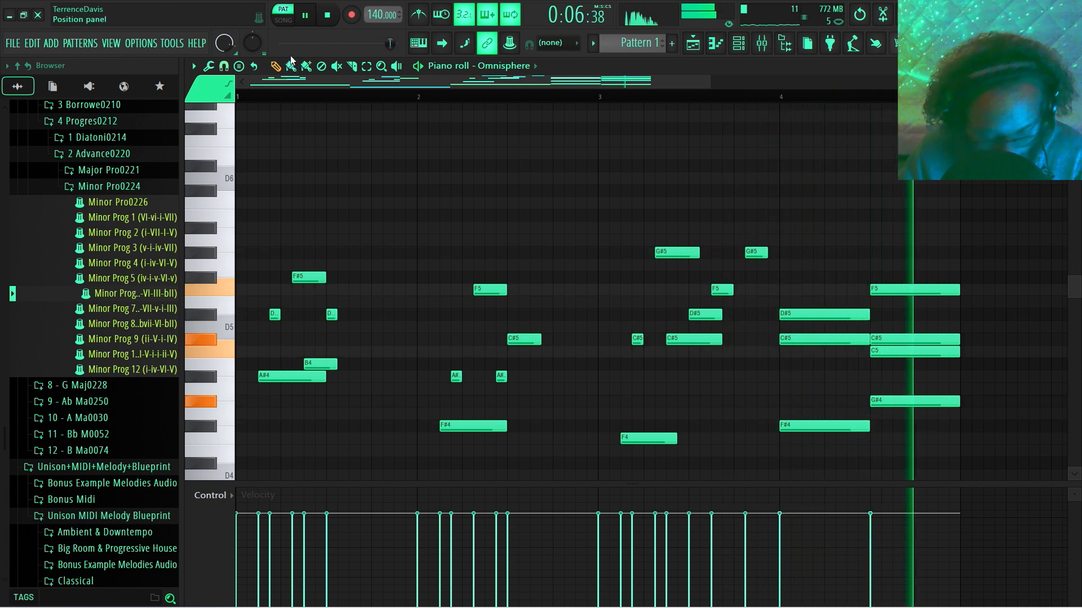
pyautogui.press('space')
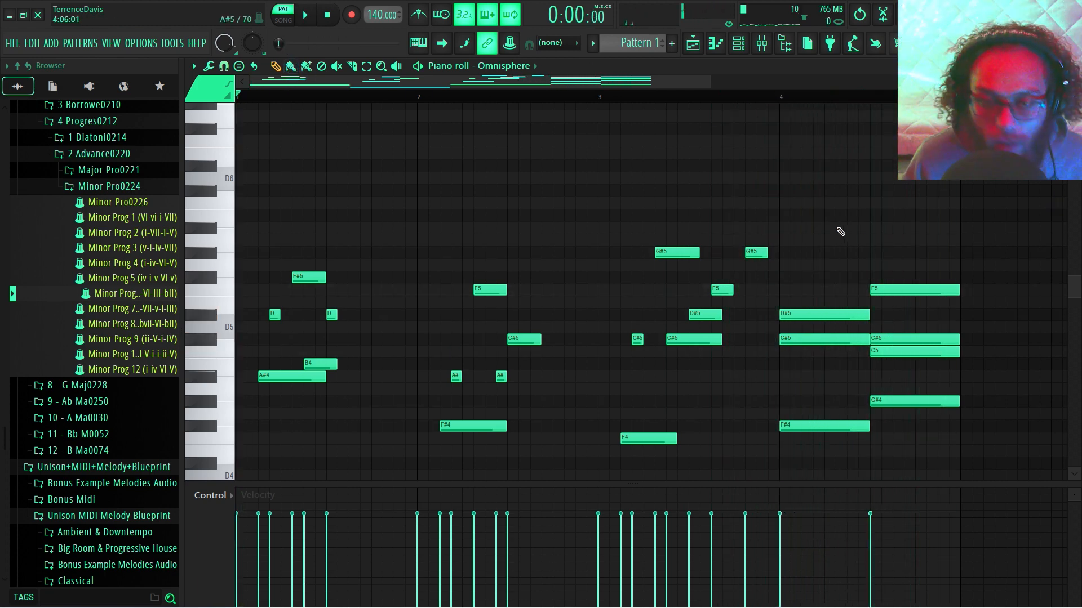
# Strum bar 4's first chord with the strumizer, raising the start velocity strength to about 88%, and accept it
pyautogui.scroll(-1, 847, 222)
pyautogui.scroll(-2, 845, 214)
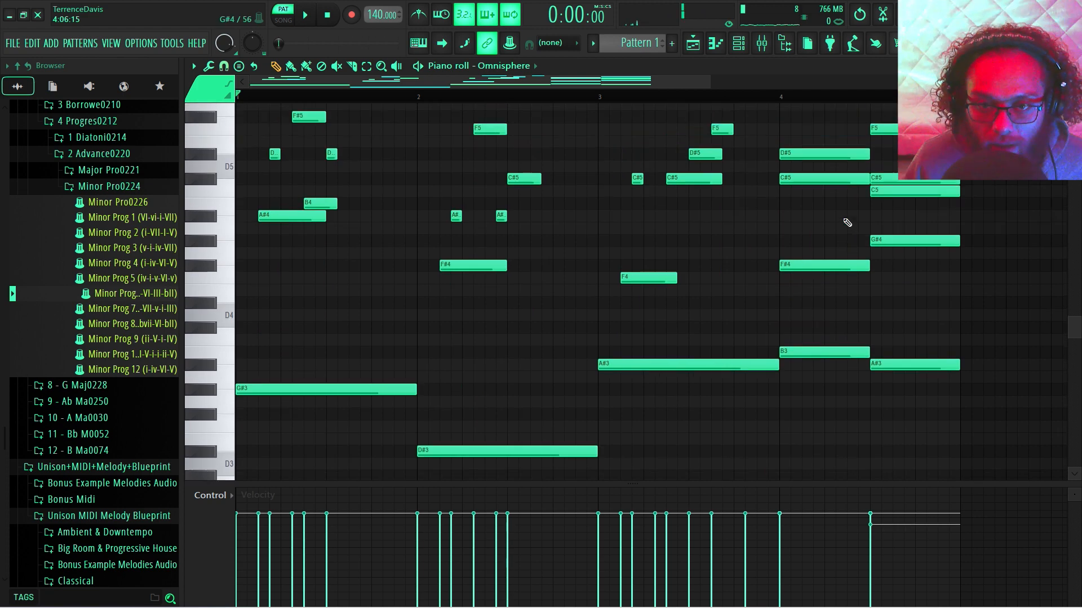
pyautogui.moveTo(843, 187); pyautogui.dragTo(846, 456)
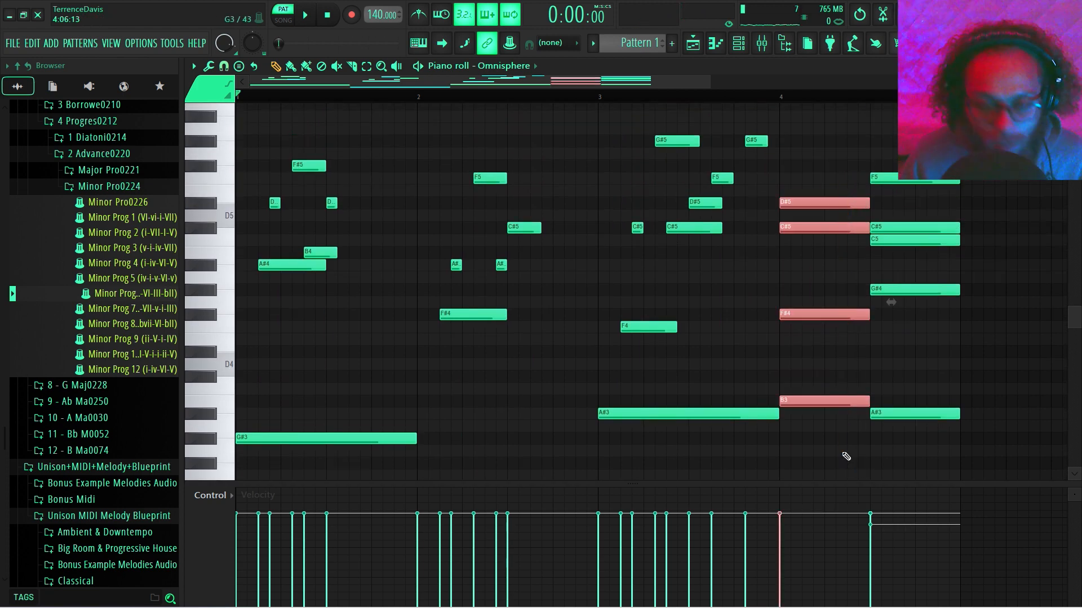
pyautogui.hotkey('alt', 's')
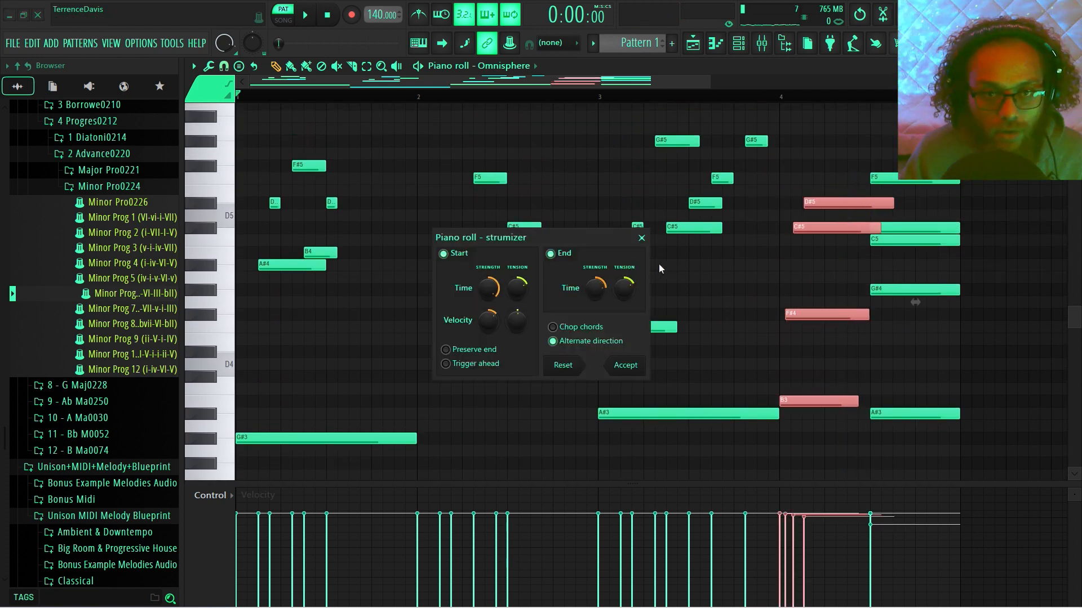
pyautogui.press('space')
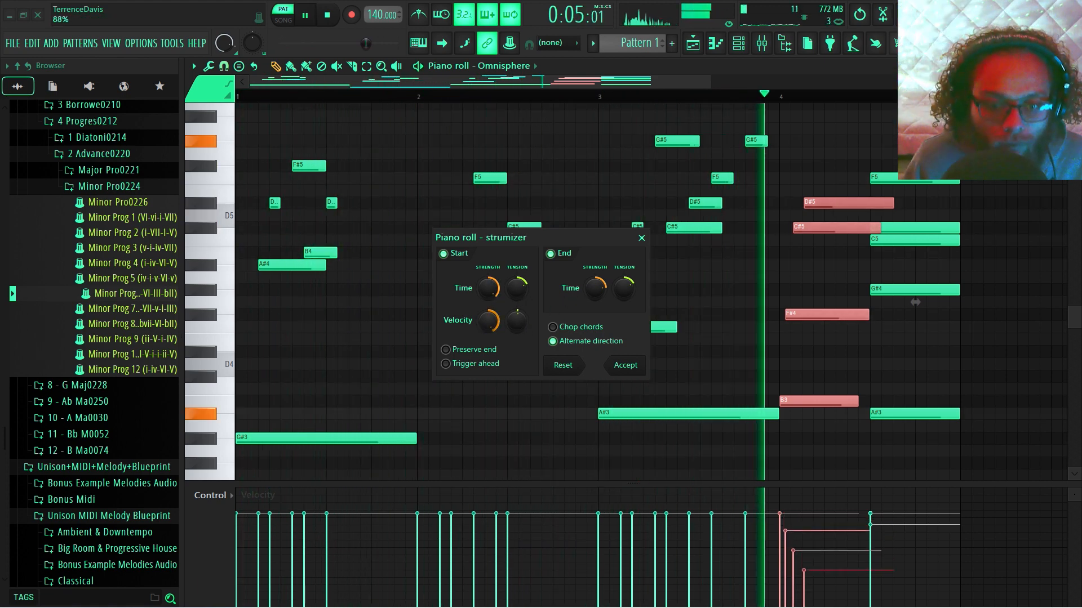
pyautogui.press('space')
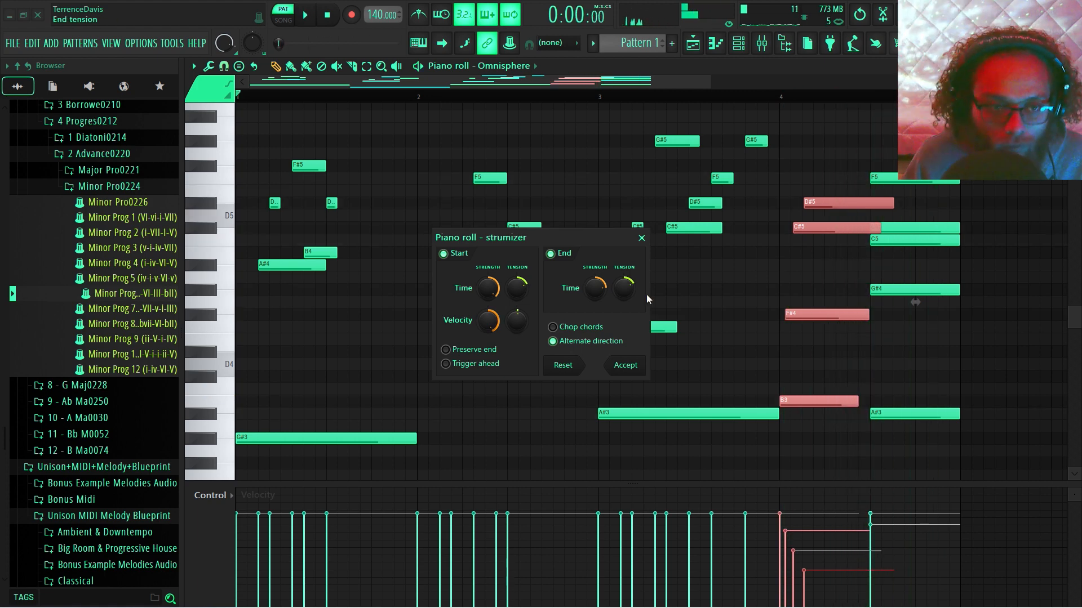
pyautogui.click(618, 367)
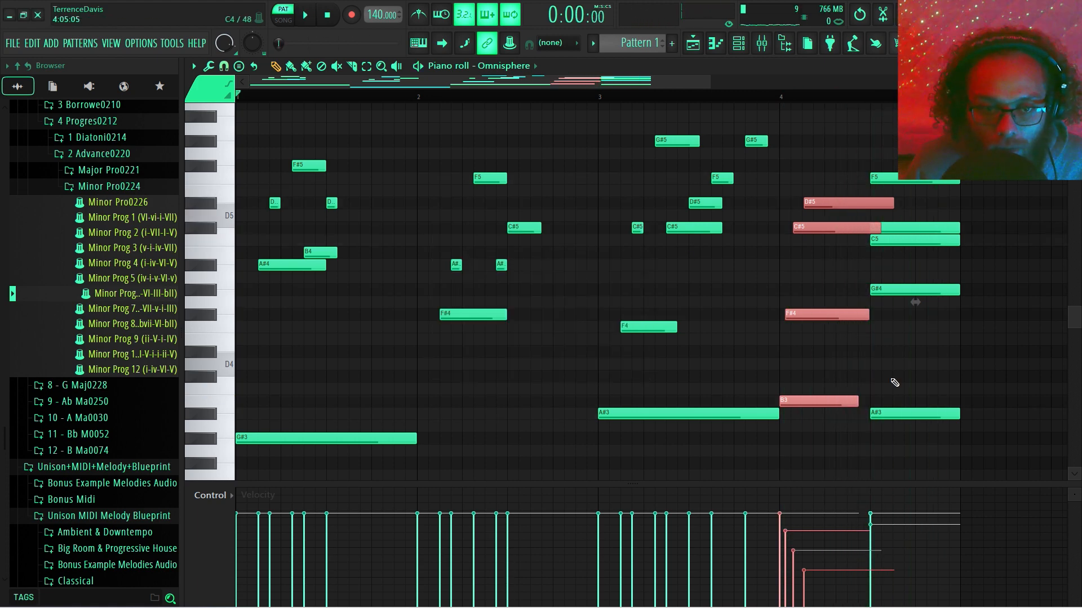
# Play back the strummed pattern and save the project as Cully Cookup ep3 1.flp
pyautogui.press('space')
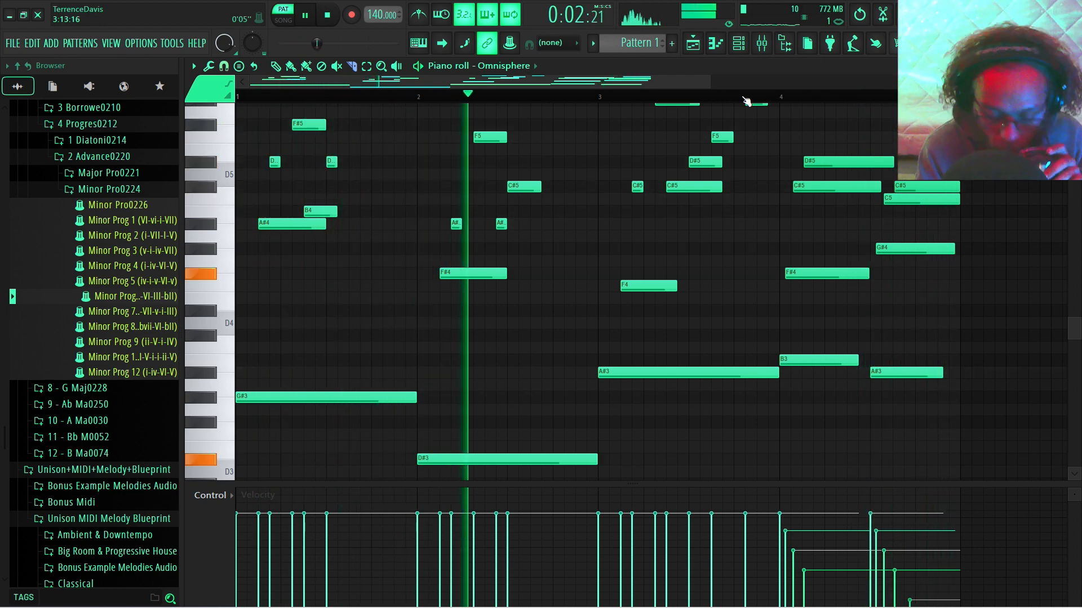
pyautogui.press('space')
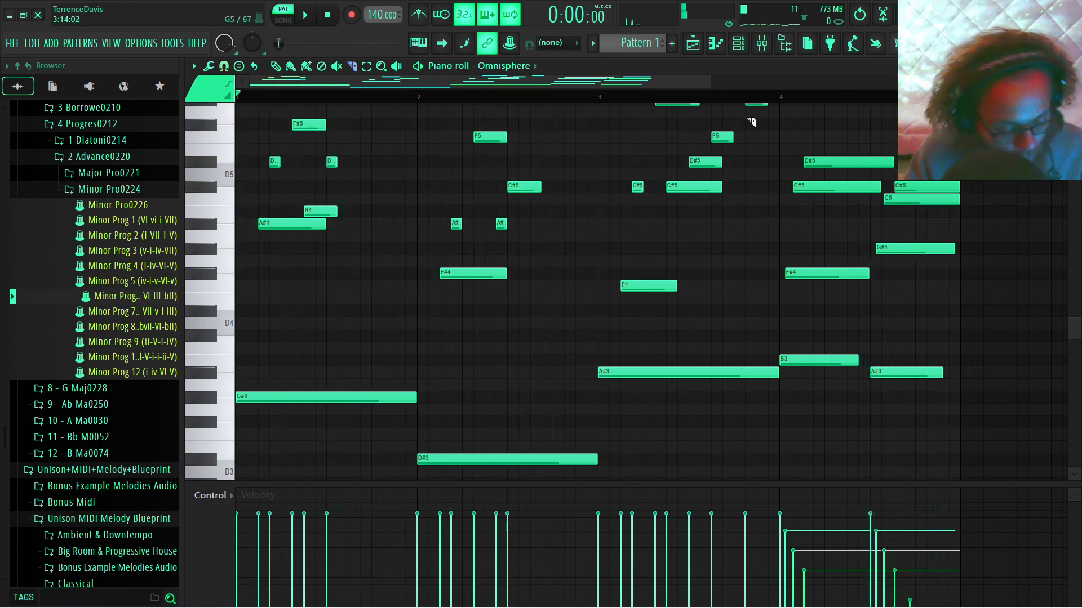
pyautogui.hotkey('ctrl', 's')
pyautogui.press('Return')
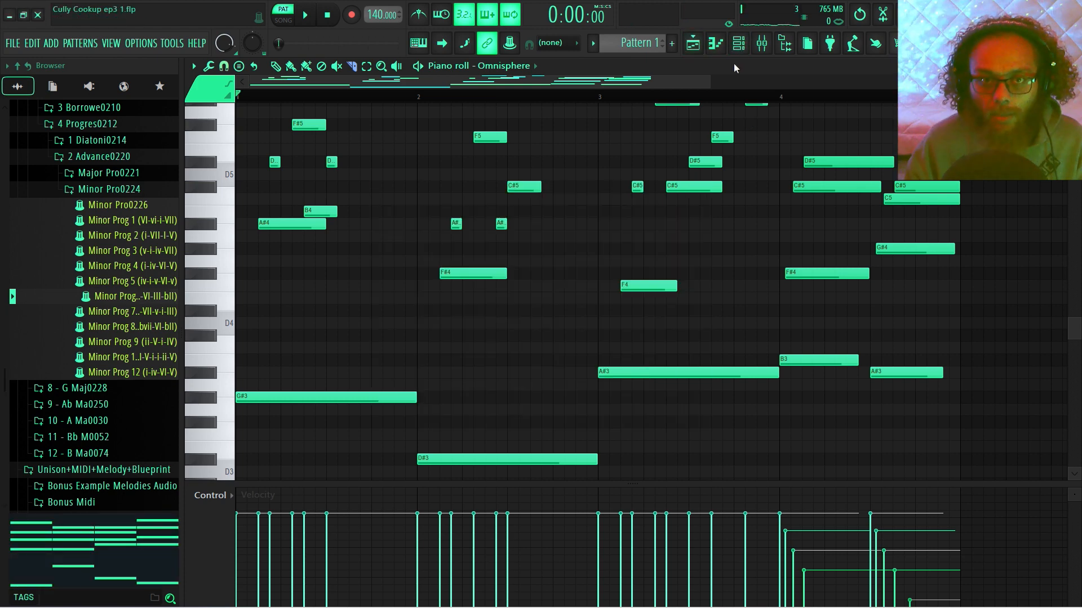
# Show the playlist and channel rack and add an ANA 2 instrument channel
pyautogui.click(693, 43)
pyautogui.press('F6')
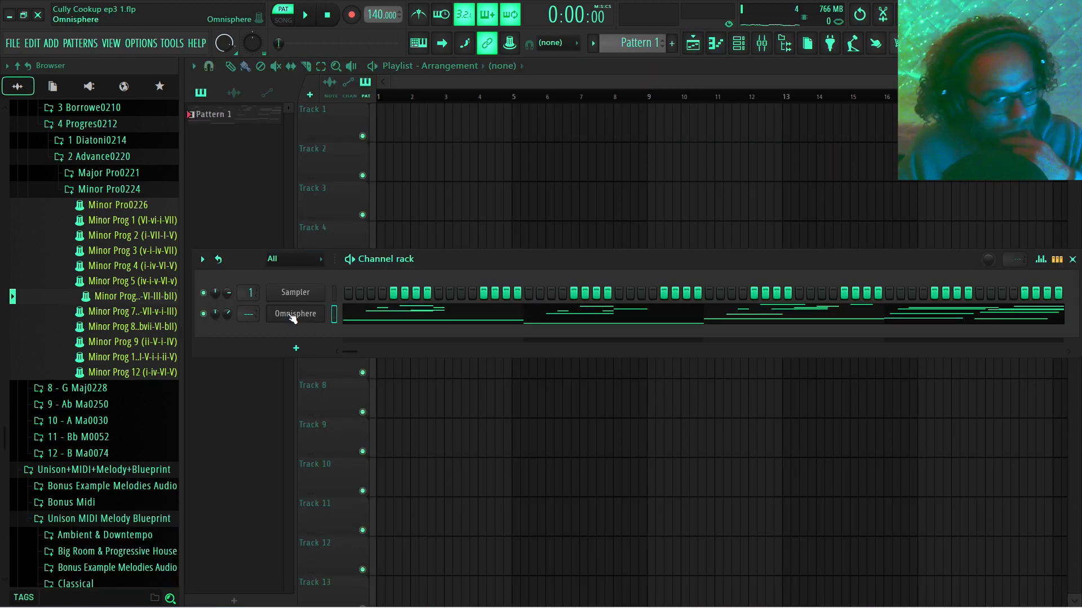
pyautogui.click(298, 349)
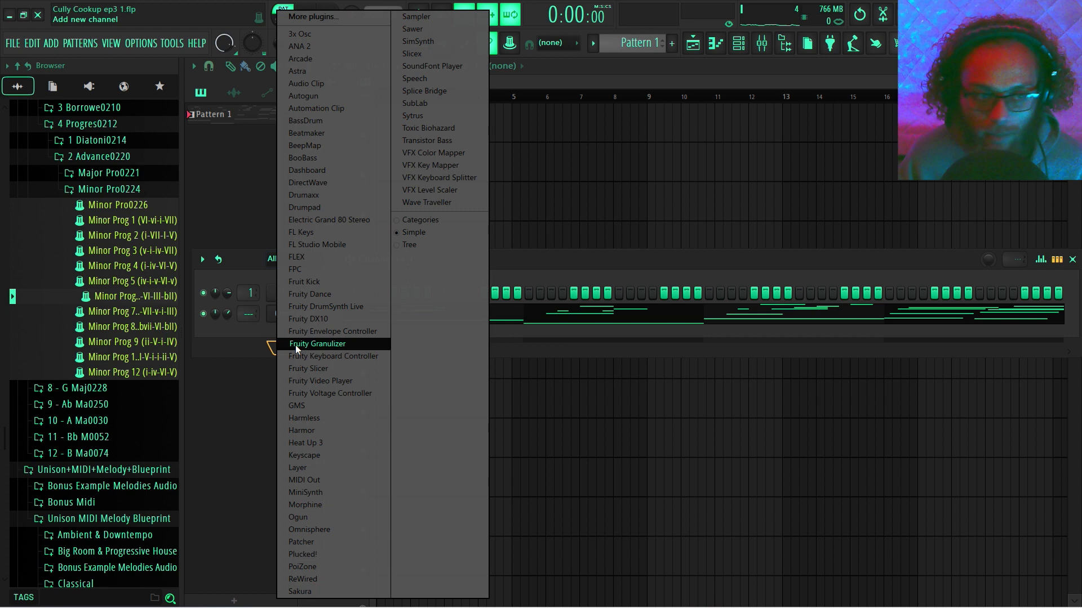
pyautogui.click(298, 44)
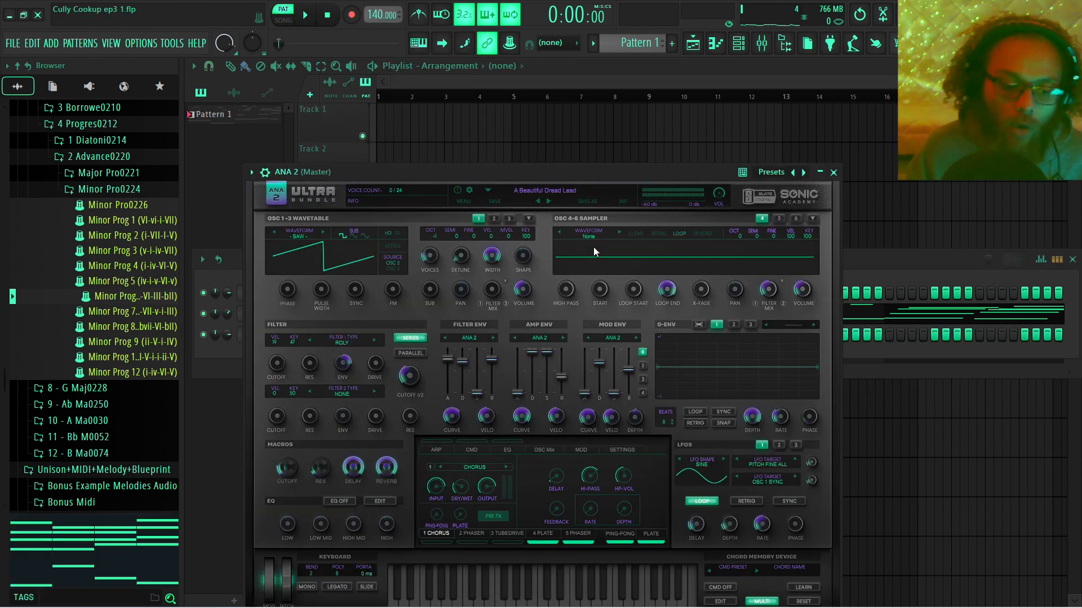
# Copy the Omnisphere channel's notes into the ANA 2 channel
pyautogui.click(846, 258)
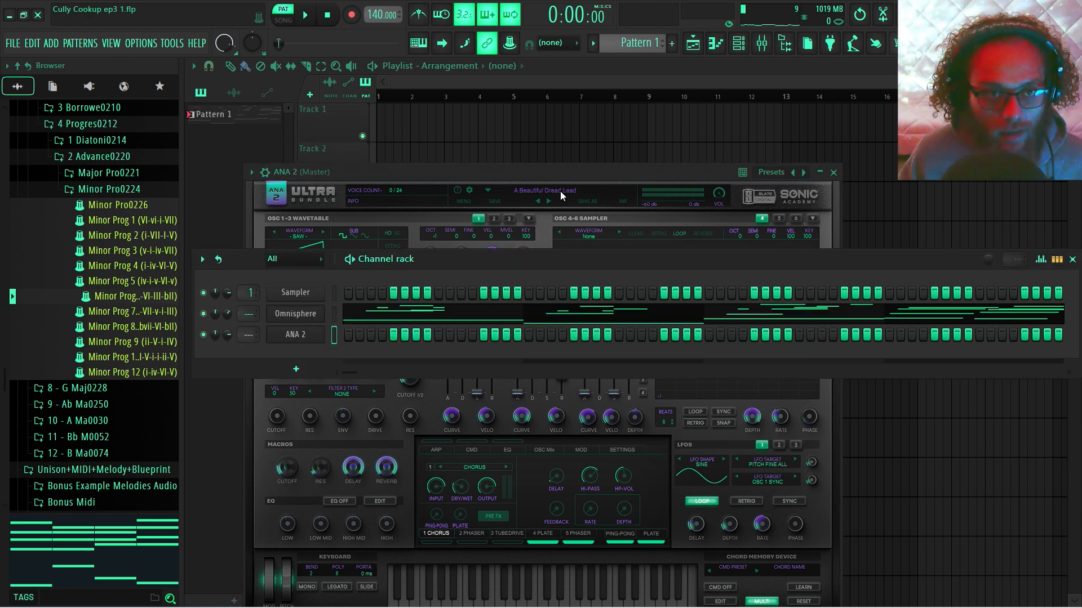
pyautogui.rightClick(304, 336)
pyautogui.click(335, 329)
pyautogui.rightClick(307, 338)
pyautogui.click(452, 350)
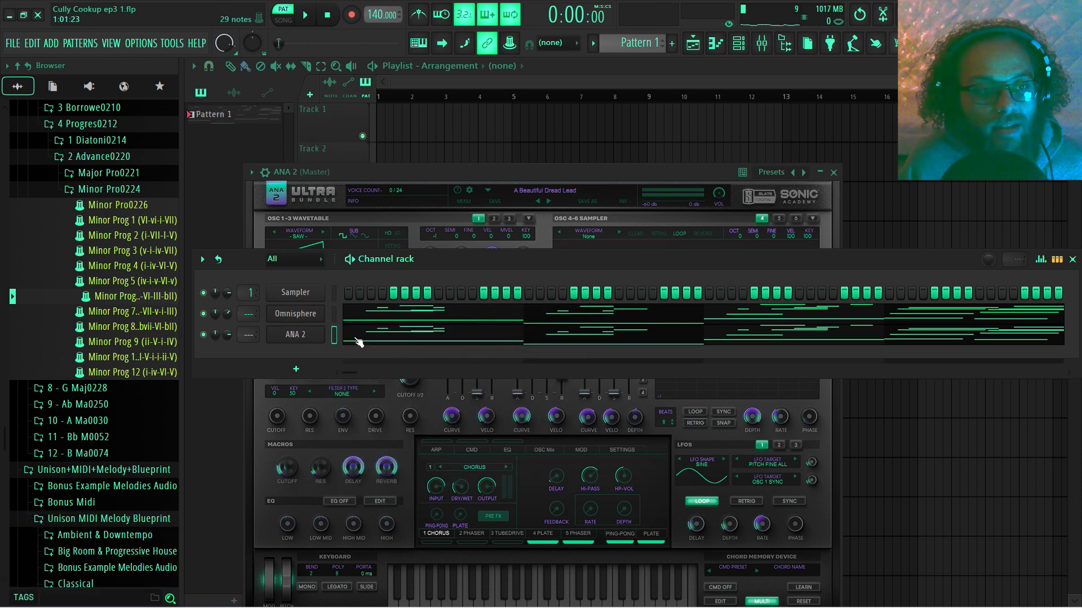
# Thin ANA 2's first two bars by deleting the passing notes and aligning the remaining chord tones to each bar's start
pyautogui.click(357, 341)
pyautogui.scroll(3, 368, 328)
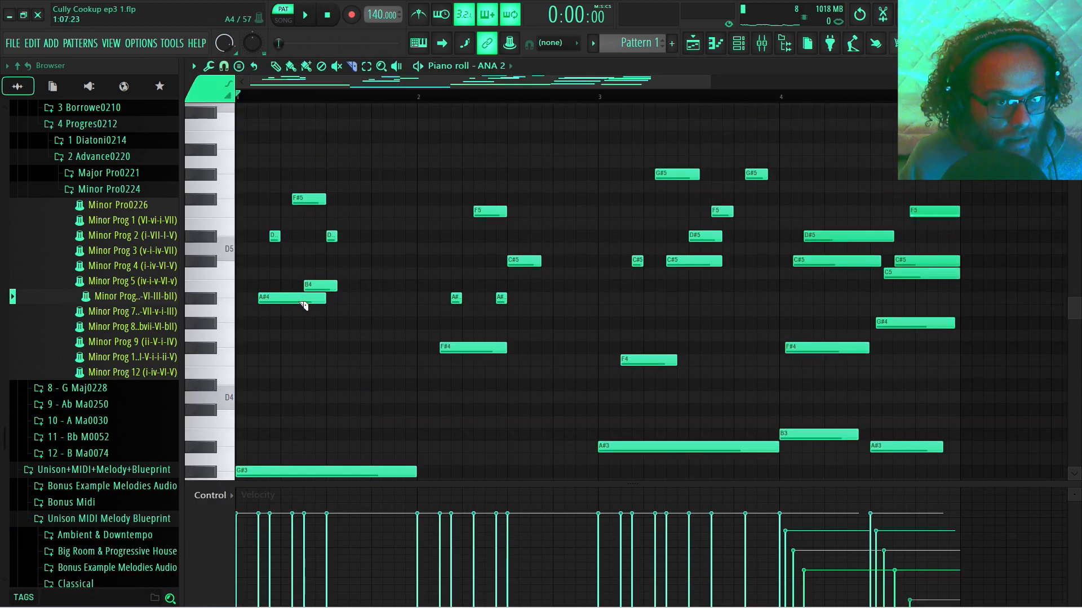
pyautogui.moveTo(293, 169); pyautogui.dragTo(345, 290)
pyautogui.press('Delete')
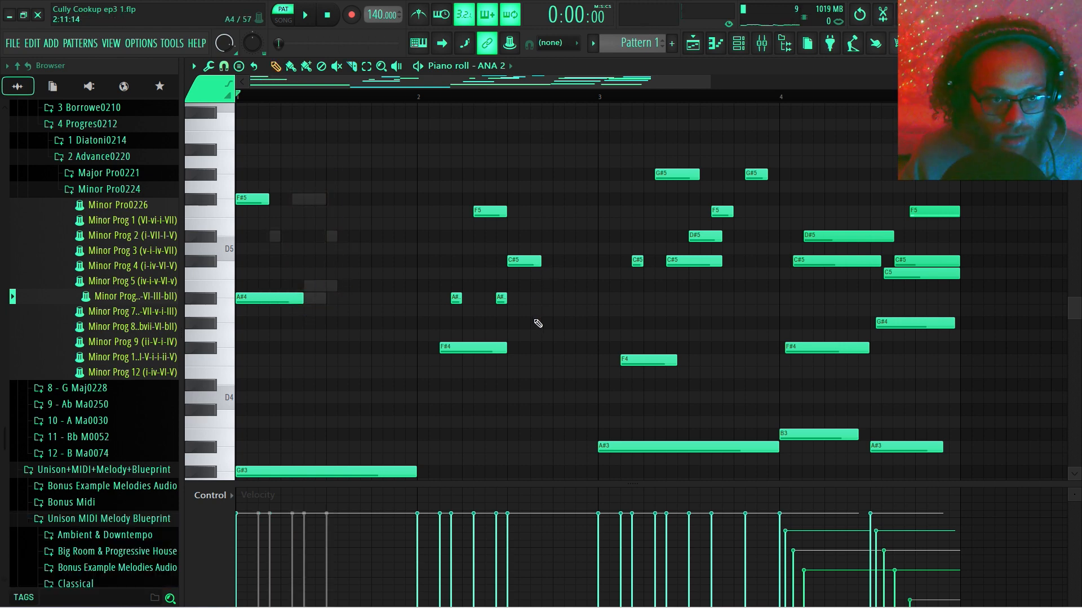
pyautogui.scroll(-3, 540, 309)
pyautogui.click(468, 276)
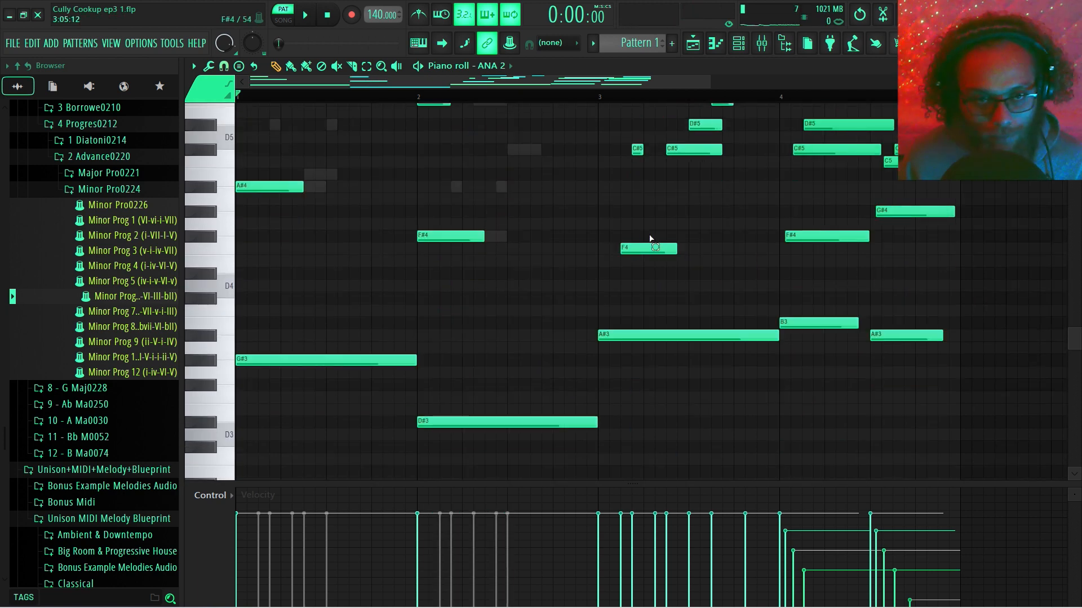
# Delete the C#5, D#5 and F5 melody notes in ANA 2's bar 3 and shift F4 and the longer G#5 earlier
pyautogui.moveTo(654, 247); pyautogui.dragTo(753, 174)
pyautogui.scroll(3, 737, 212)
pyautogui.press('Delete')
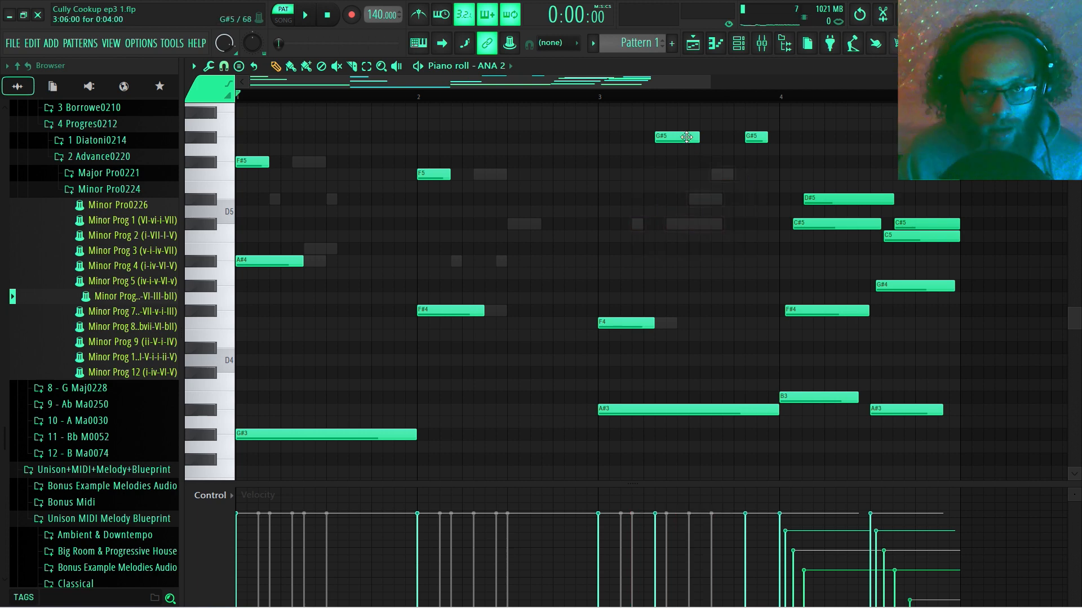
pyautogui.moveTo(682, 138); pyautogui.dragTo(637, 149)
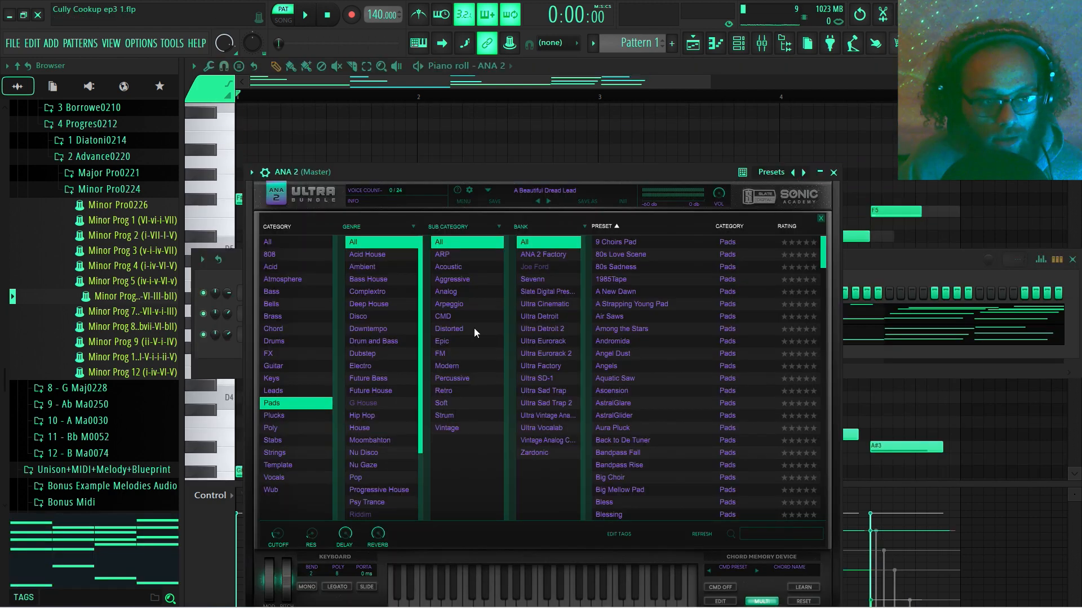
# Audition the 80s Sadness pad, load the 1985Tape preset instead, and lower ANA 2's output gain to about -13 dB
pyautogui.click(621, 271)
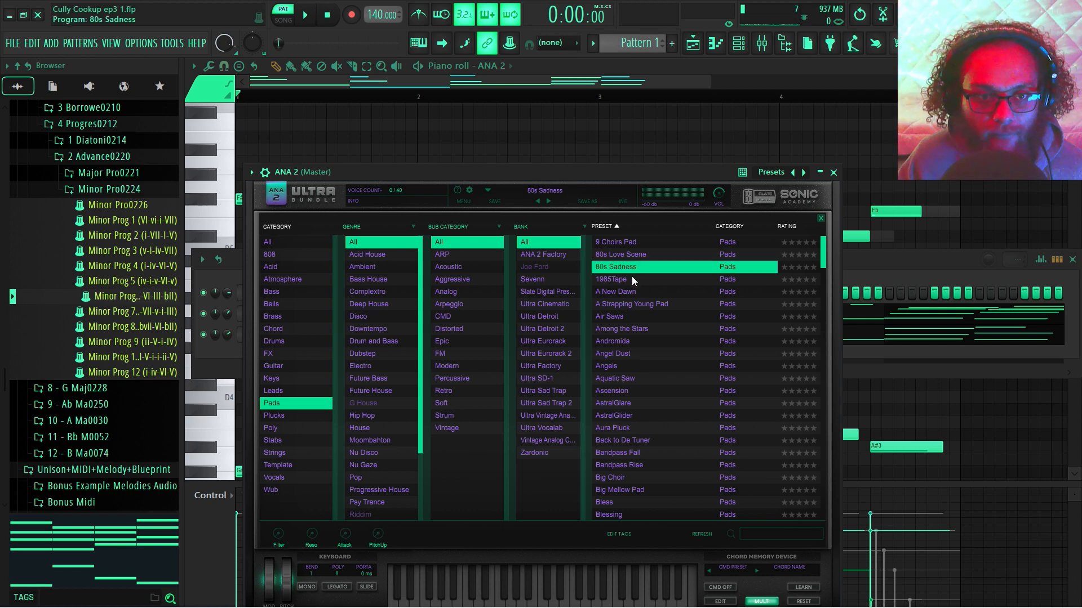
pyautogui.click(628, 280)
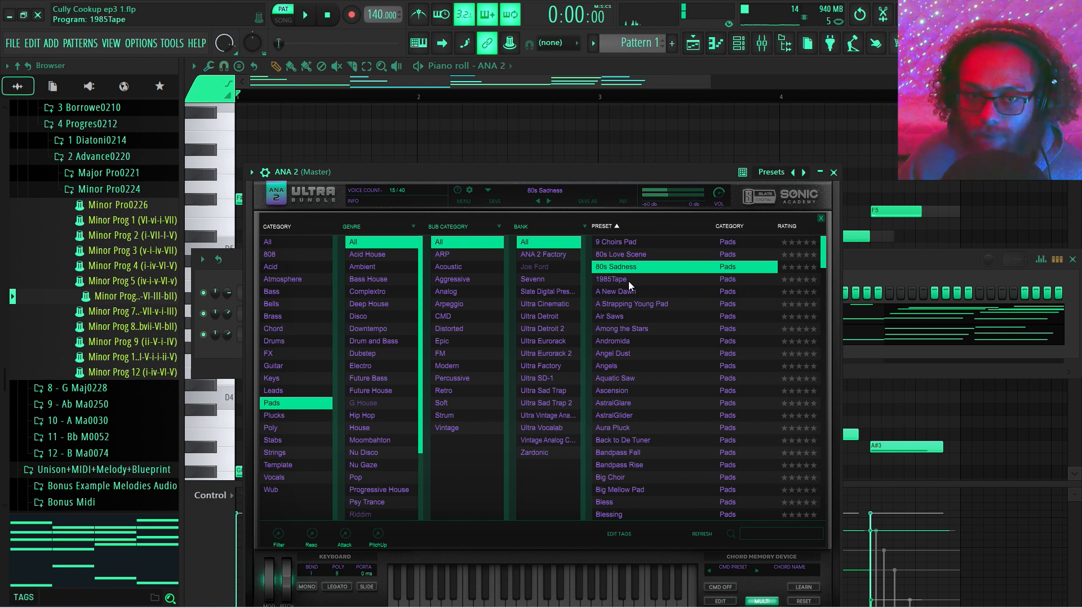
pyautogui.press('space')
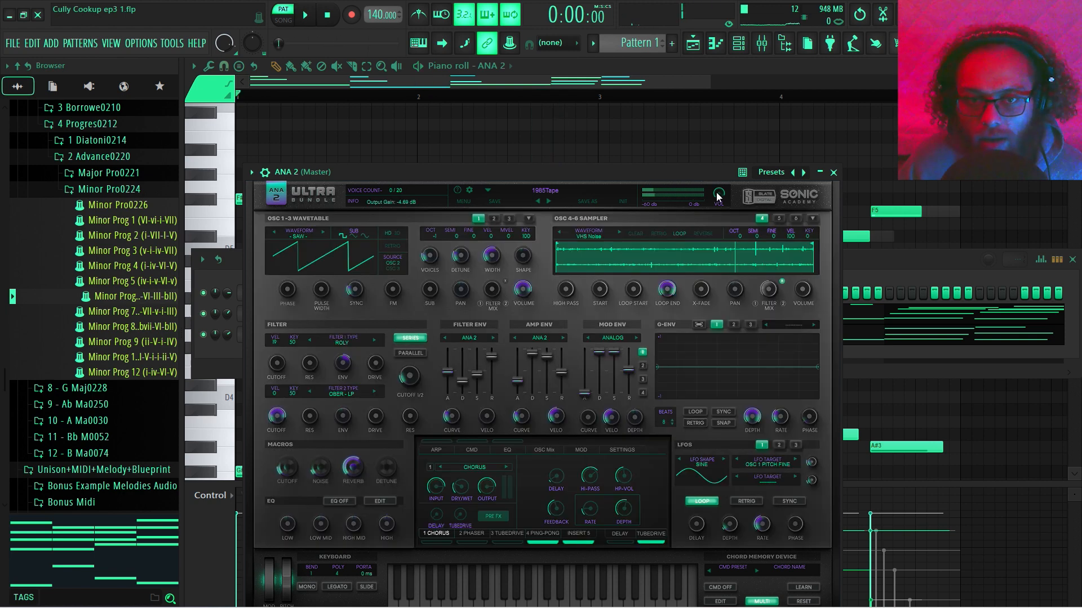
pyautogui.moveTo(716, 194)
pyautogui.mouseDown()
pyautogui.moveTo(713, 207)
pyautogui.moveTo(719, 195)
pyautogui.mouseUp()
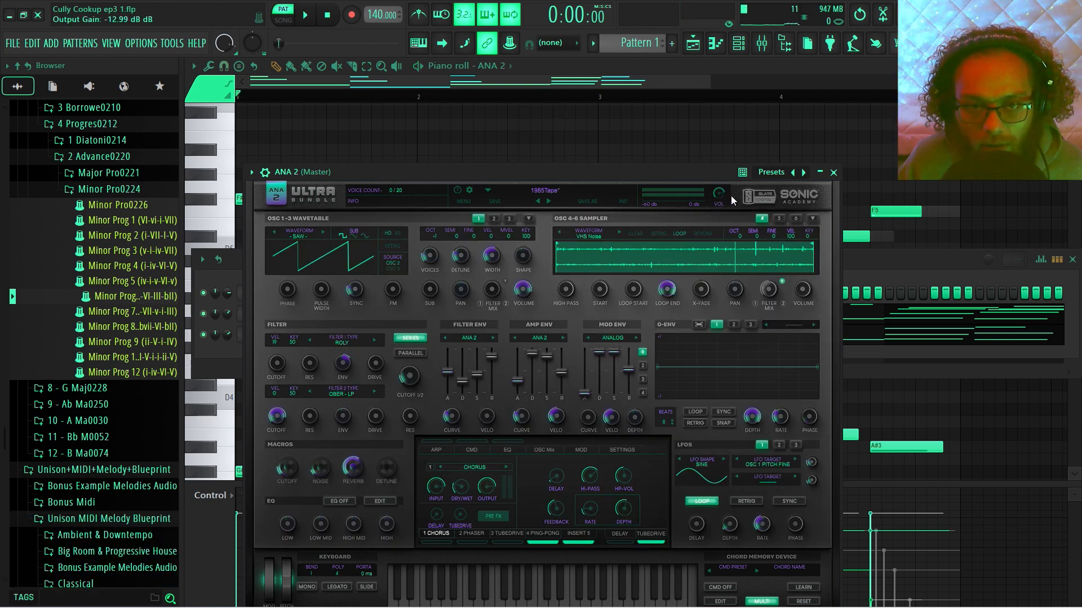
# Play the pattern and raise ANA 2's oscillator 1 voice count to 4
pyautogui.press('space')
pyautogui.moveTo(434, 252)
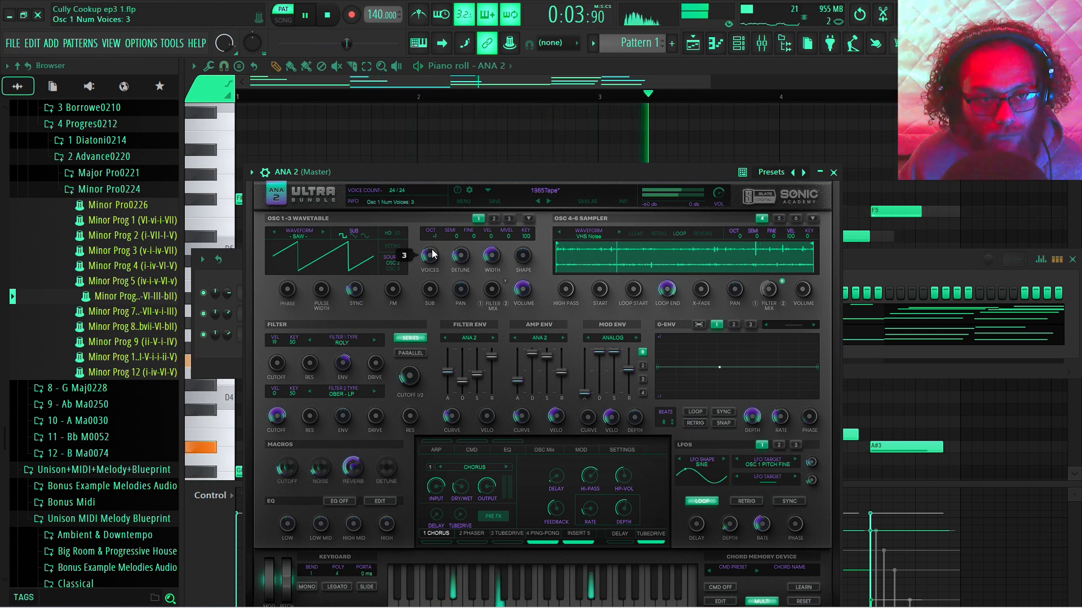
pyautogui.scroll(1, 434, 254)
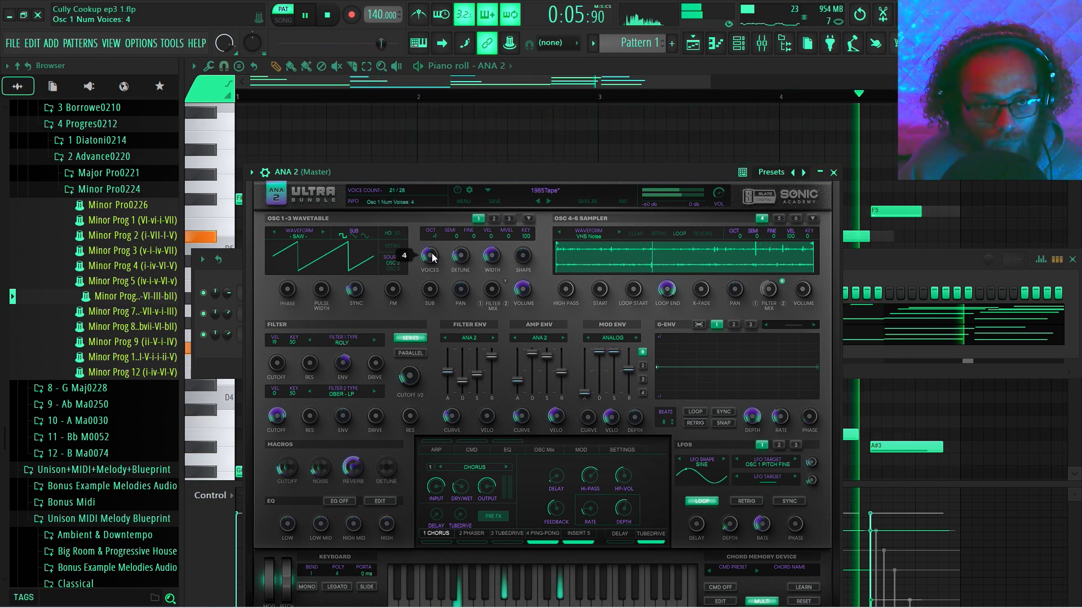
pyautogui.scroll(1, 434, 255)
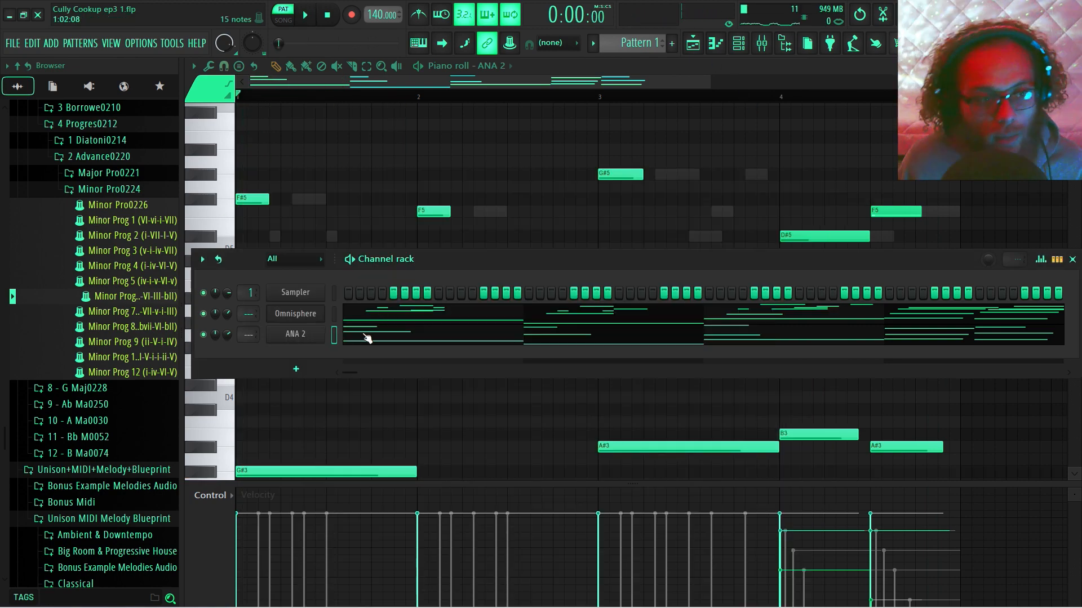
# Transpose all ANA 2 notes up one octave in the piano roll and play them back
pyautogui.press('F5')
pyautogui.click(378, 337)
pyautogui.scroll(-2, 426, 282)
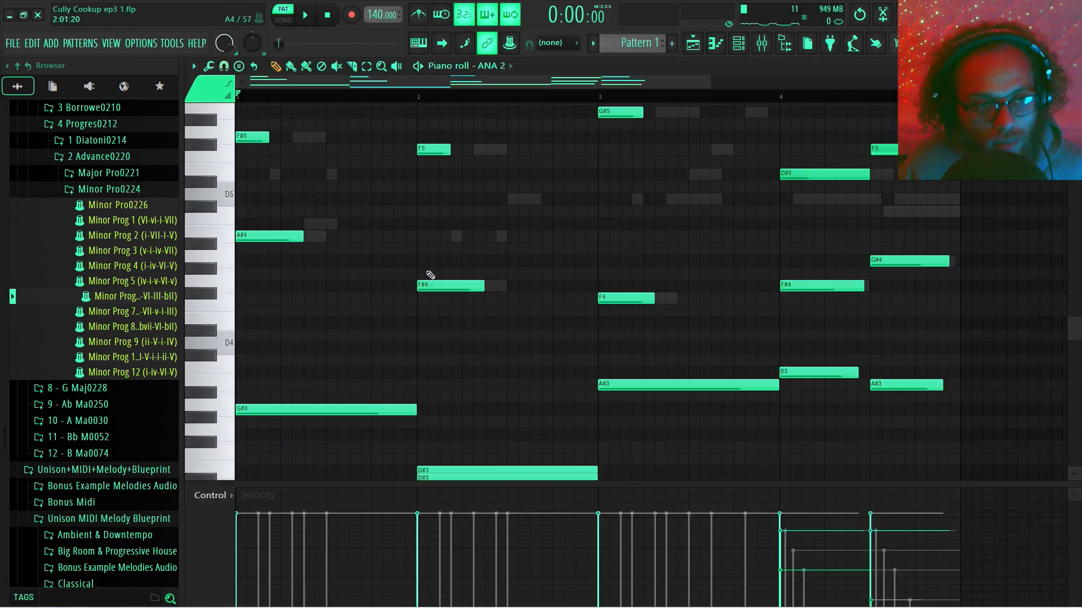
pyautogui.hotkey('ctrl', 'a')
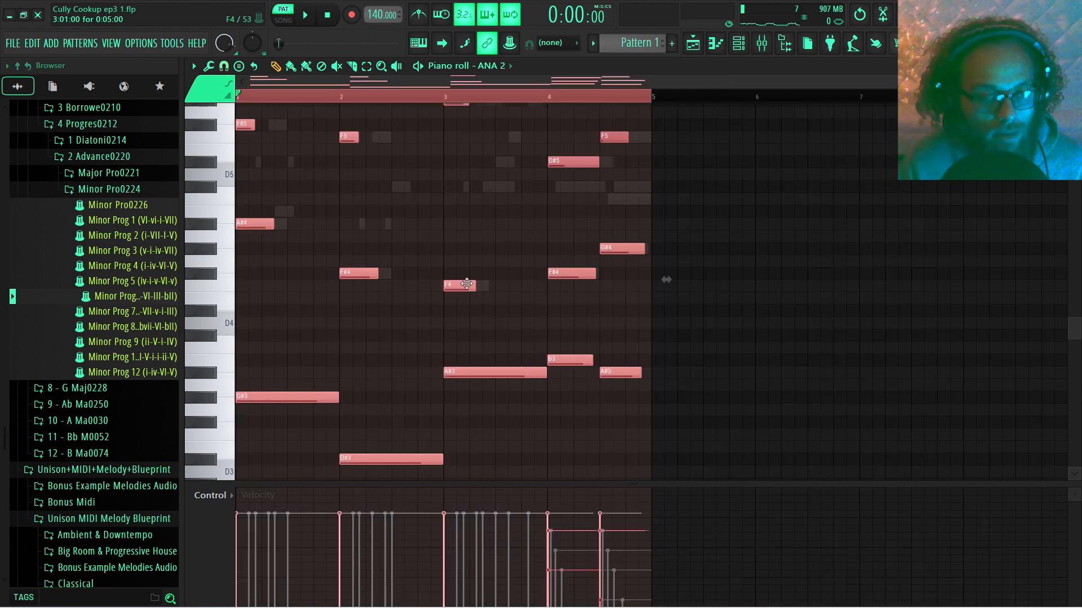
pyautogui.hotkey('ctrl', 'Up')
pyautogui.press('space')
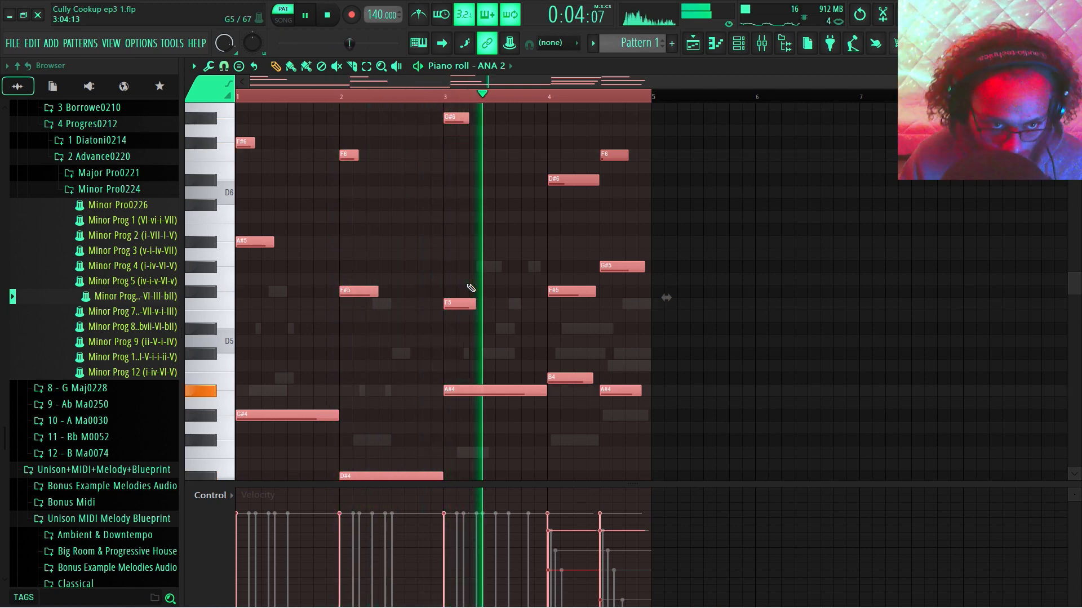
pyautogui.press('space')
# Duplicate ANA 2's G#4, D#4 and two A#4 bass notes one octave lower and deselect them
pyautogui.scroll(-4, 731, 335)
pyautogui.moveTo(743, 420); pyautogui.dragTo(251, 235)
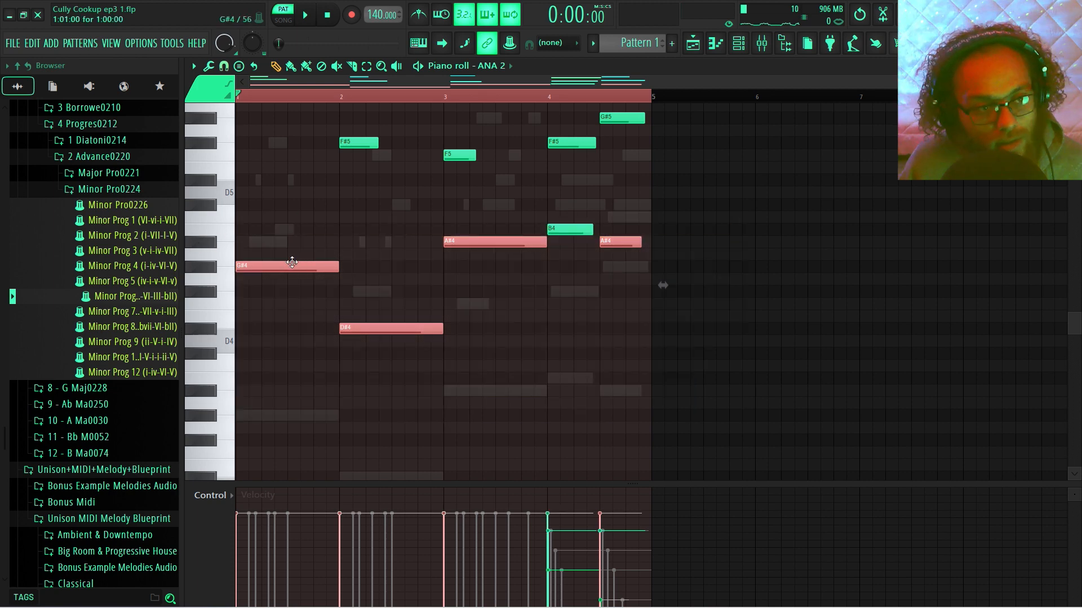
pyautogui.hotkey('ctrl', 'Down')
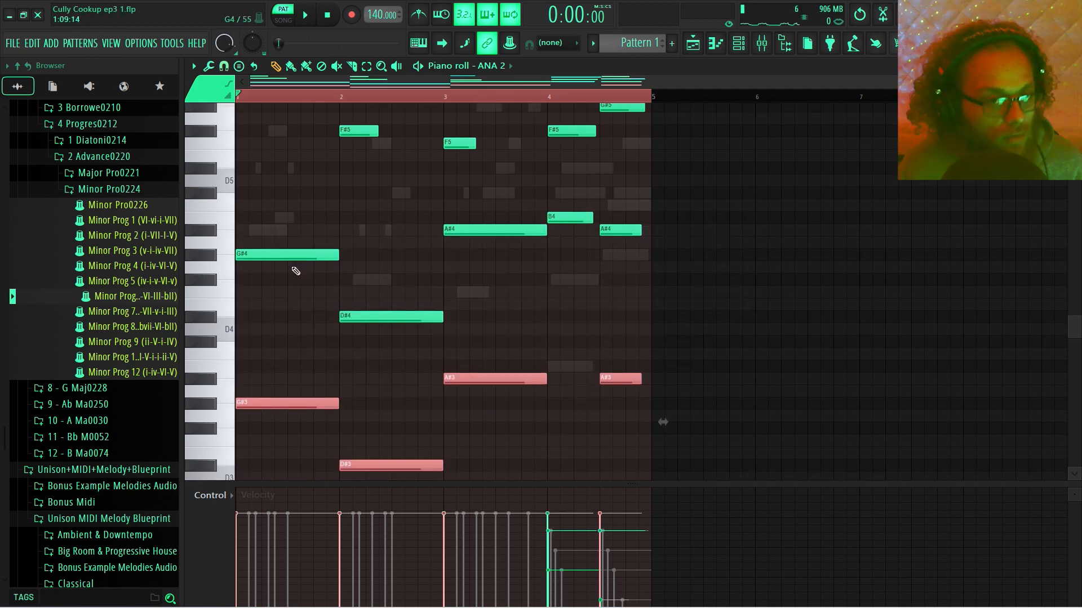
pyautogui.hotkey('ctrl', 'd')
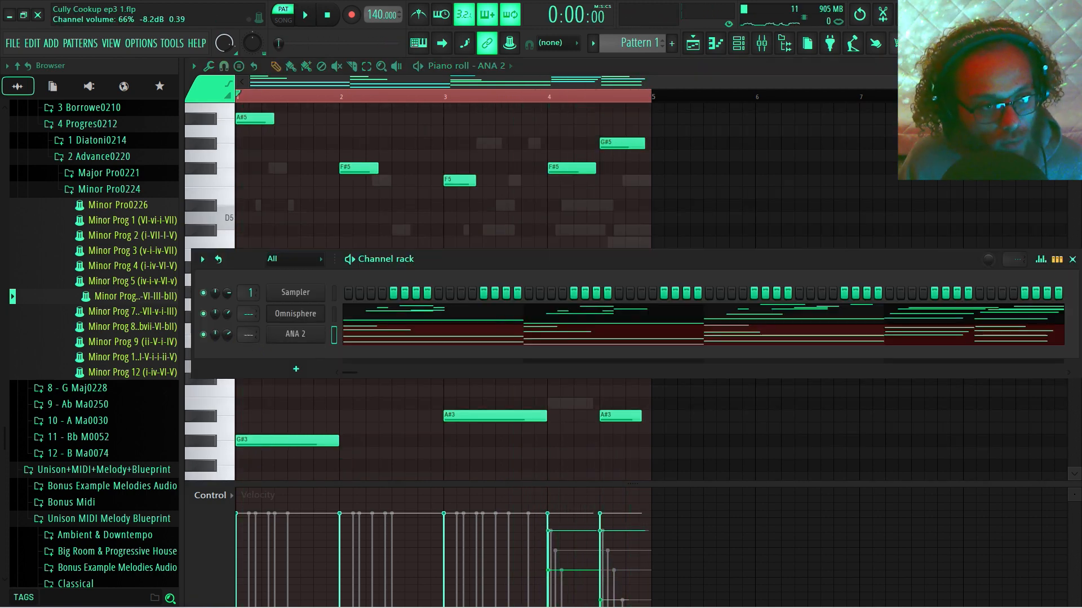
# Add an Arcade instrument channel and set its session key to E♭ minor
pyautogui.click(295, 371)
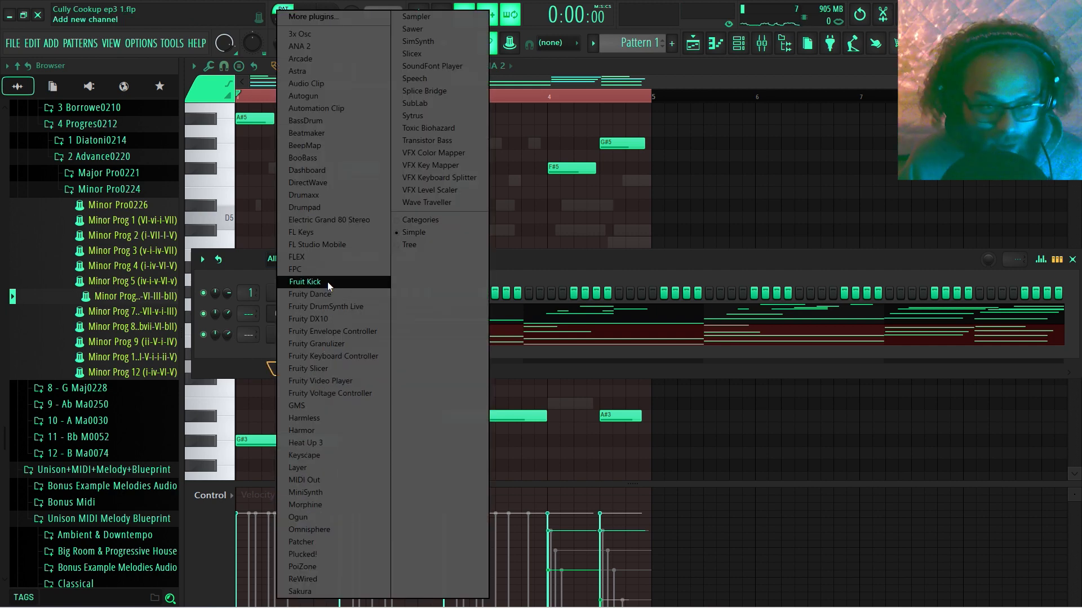
pyautogui.click(302, 59)
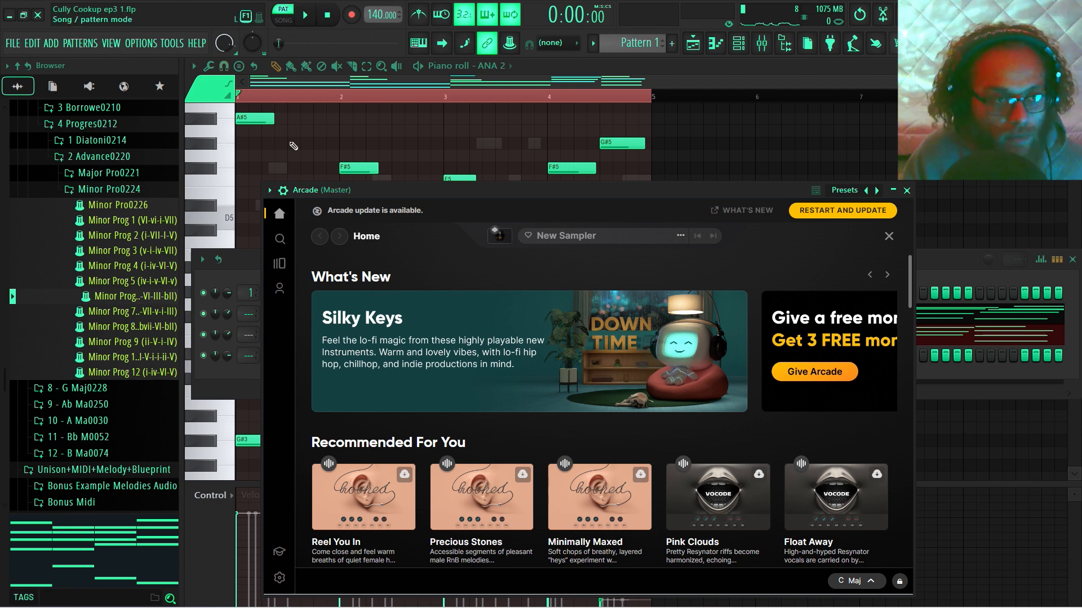
pyautogui.click(855, 580)
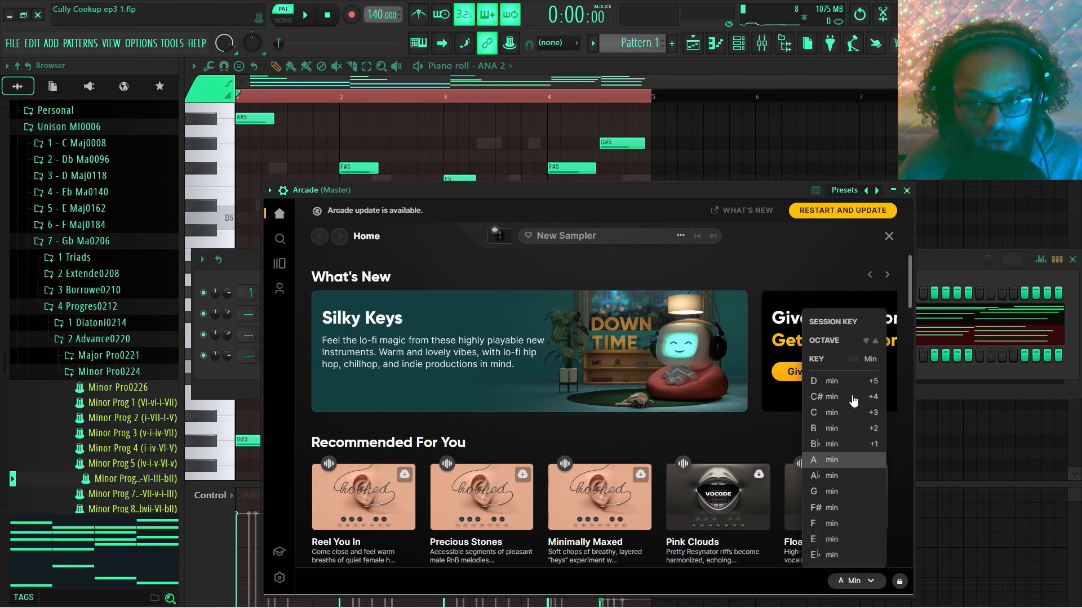
pyautogui.click(830, 279)
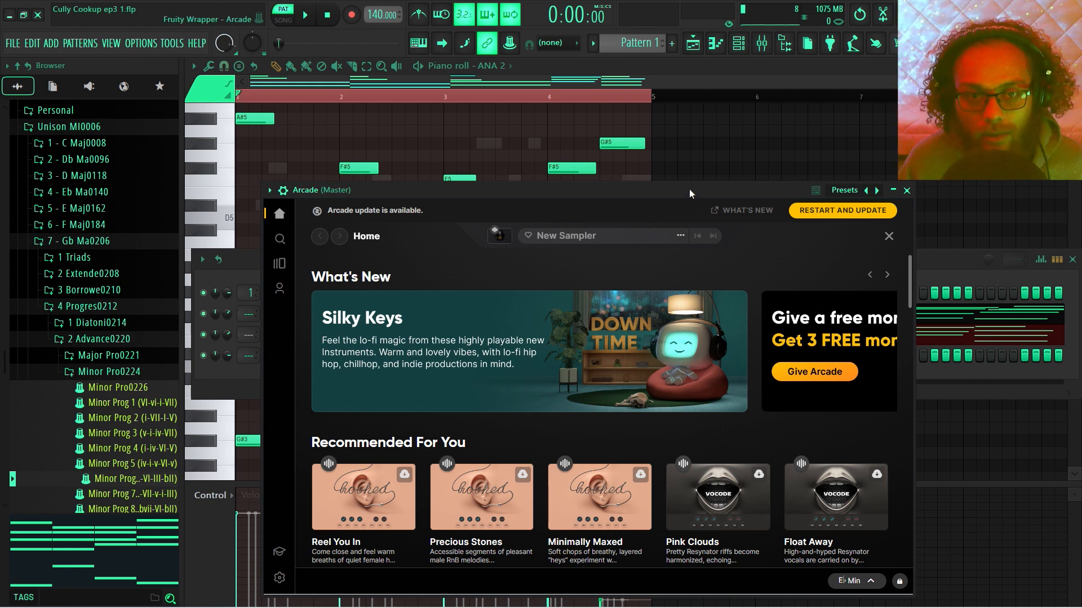
# Preview the Reel You In sampler against the pattern, download and load it, and adjust Arcade's output level
pyautogui.click(327, 515)
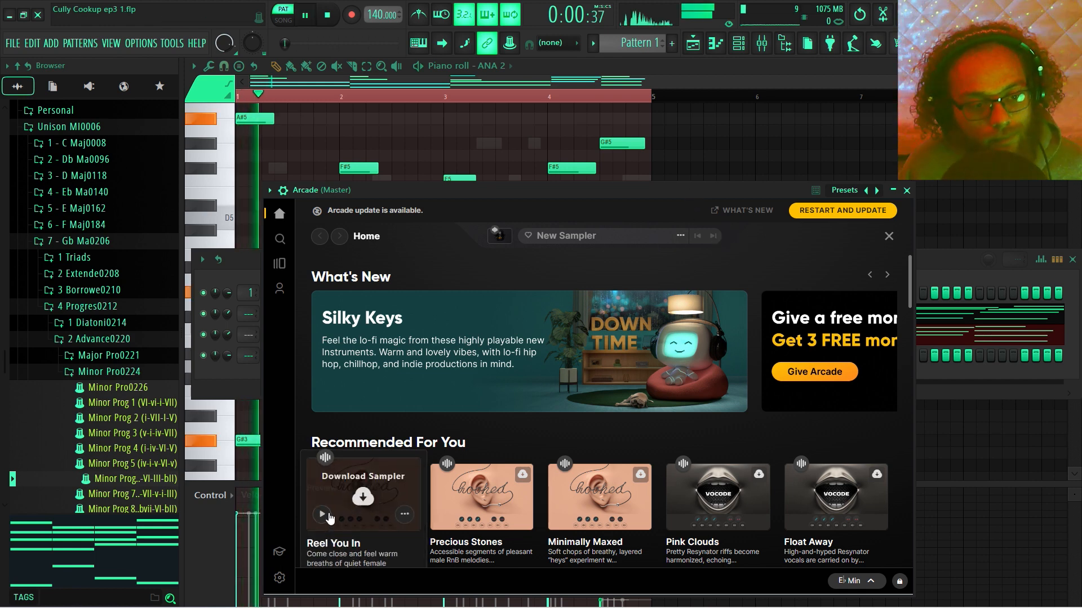
pyautogui.click(373, 516)
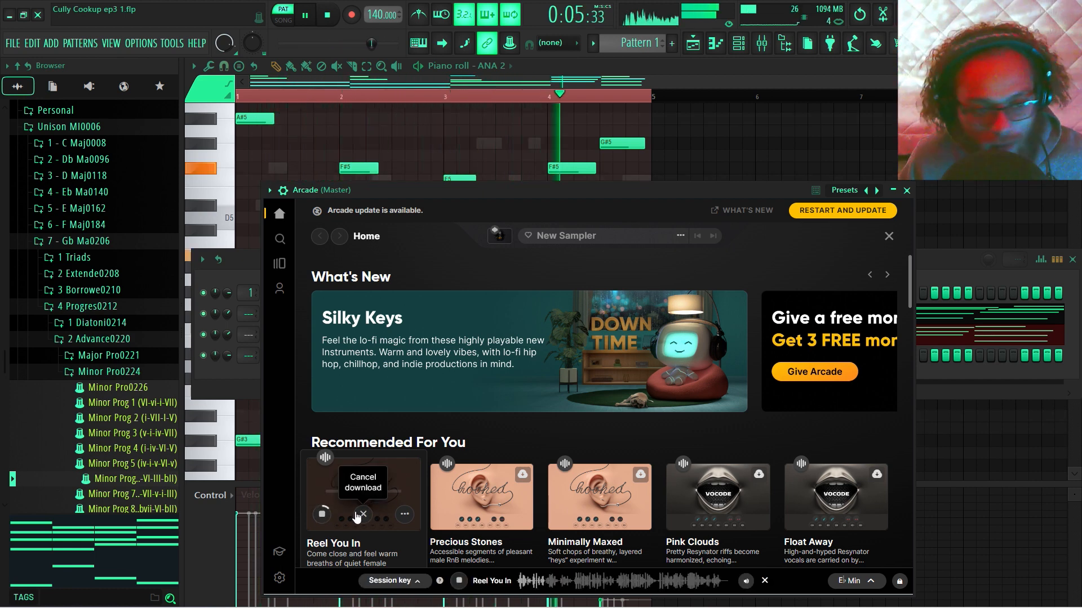
pyautogui.click(324, 516)
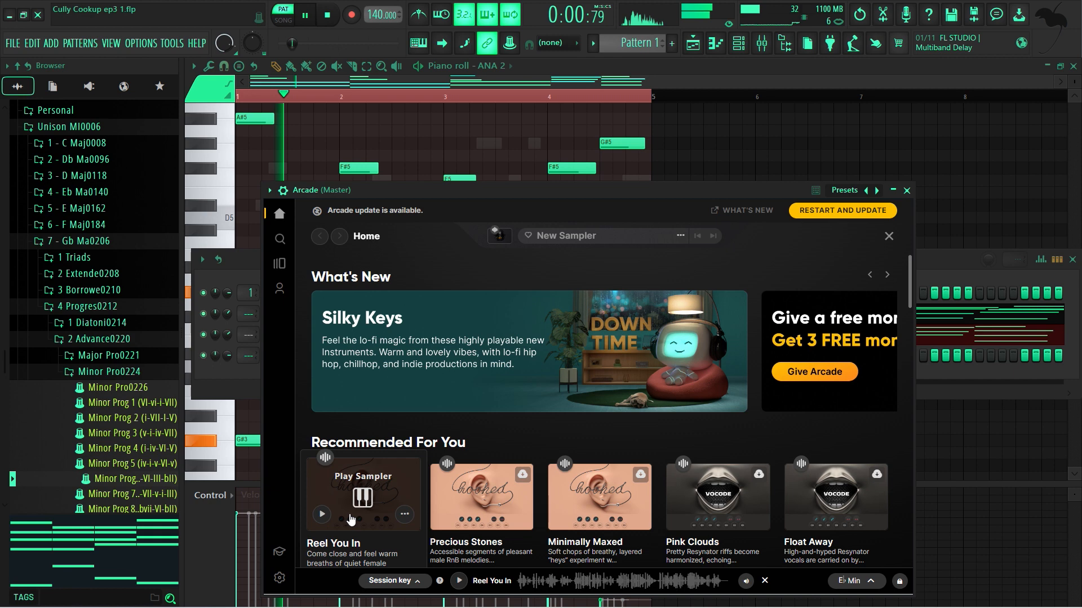
pyautogui.click(396, 480)
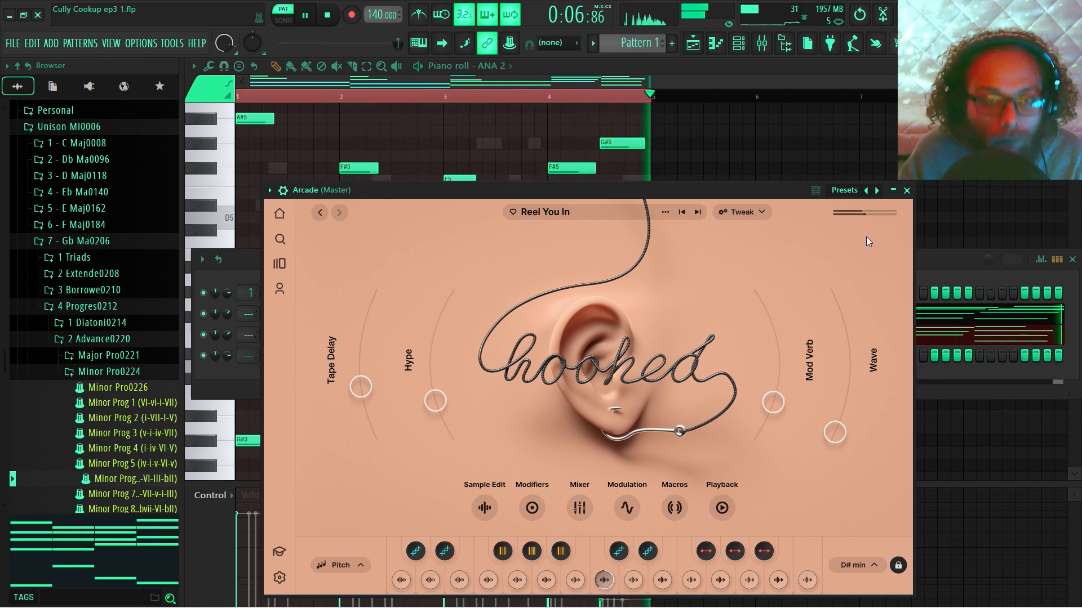
pyautogui.moveTo(850, 212); pyautogui.dragTo(901, 214)
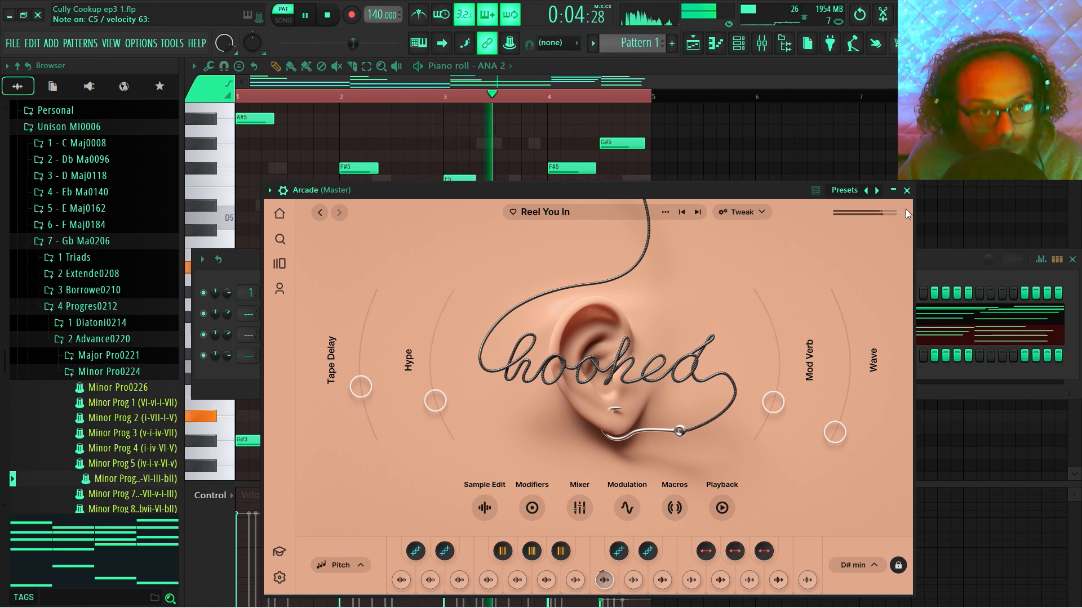
# Draw a long C5 note in Arcade's piano roll from step 13 of bar 1 to the end of bar 4
pyautogui.click(931, 268)
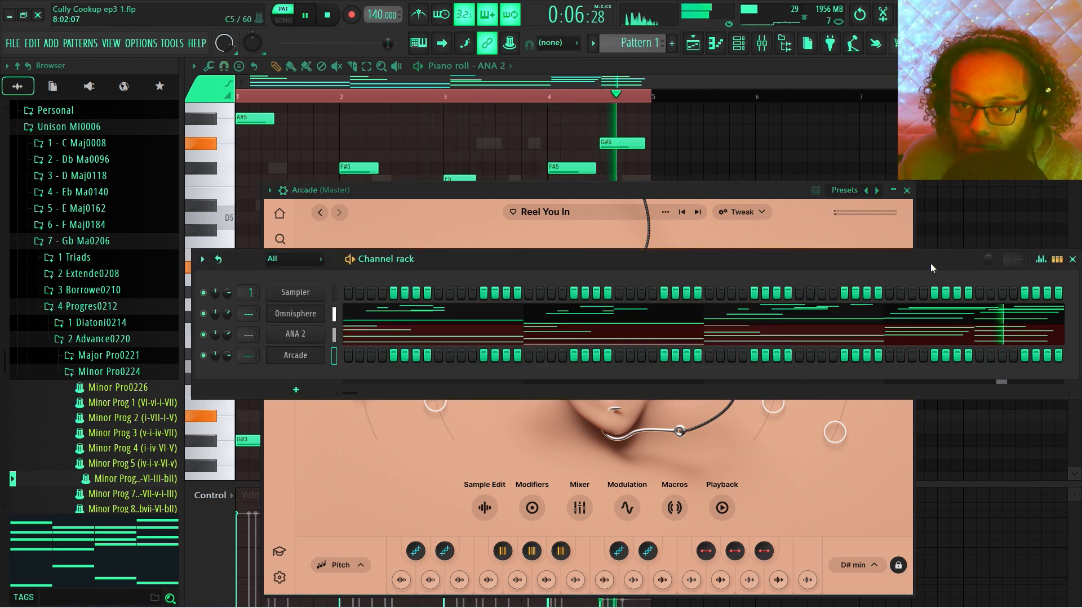
pyautogui.rightClick(315, 353)
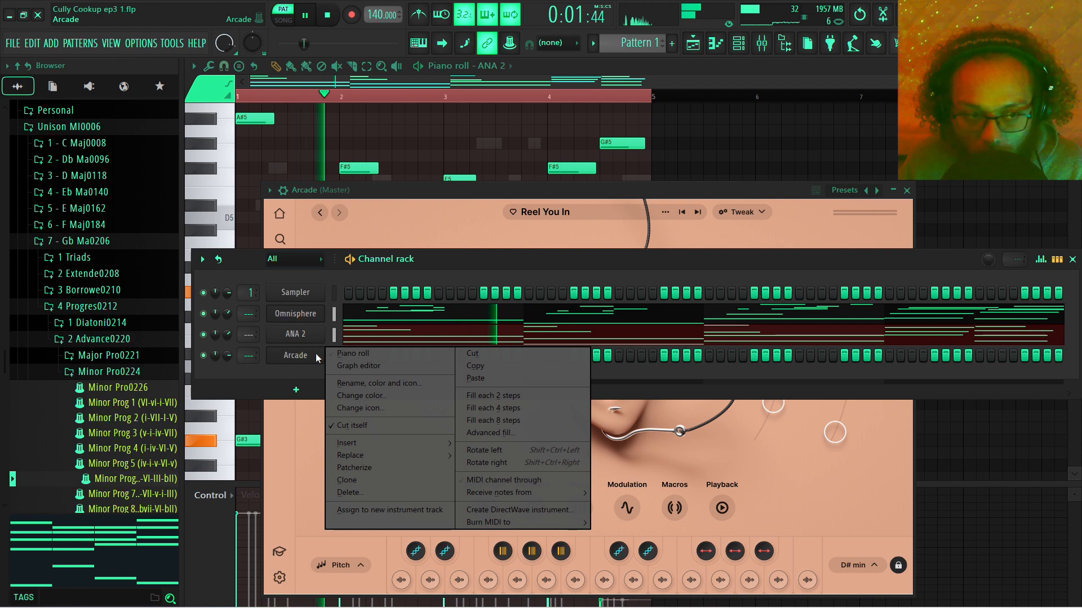
pyautogui.click(357, 353)
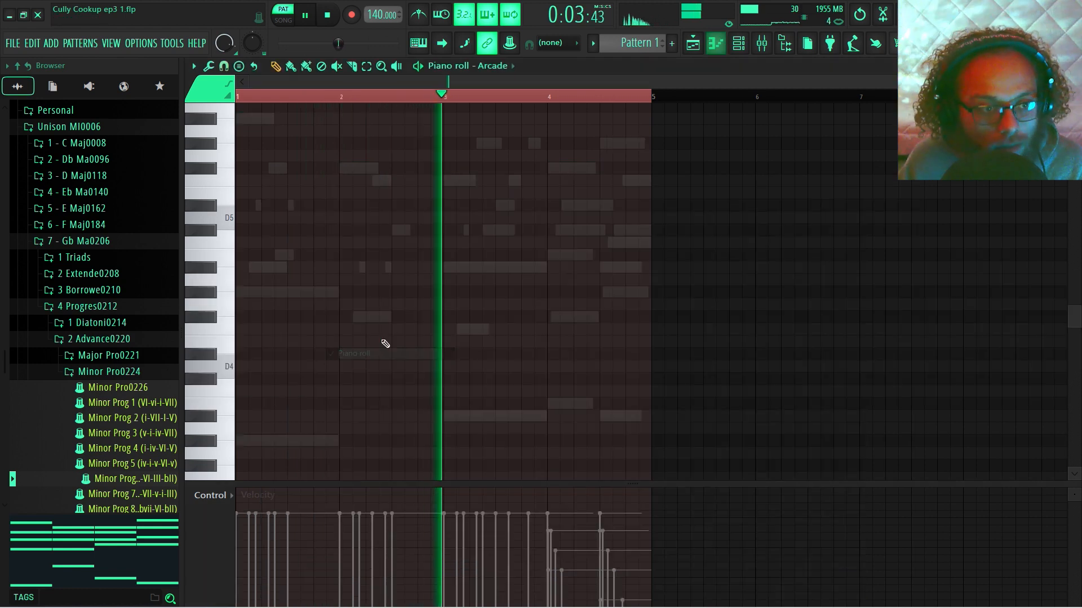
pyautogui.click(314, 242)
pyautogui.moveTo(357, 243)
pyautogui.mouseDown()
pyautogui.moveTo(676, 212)
pyautogui.moveTo(644, 226)
pyautogui.mouseUp()
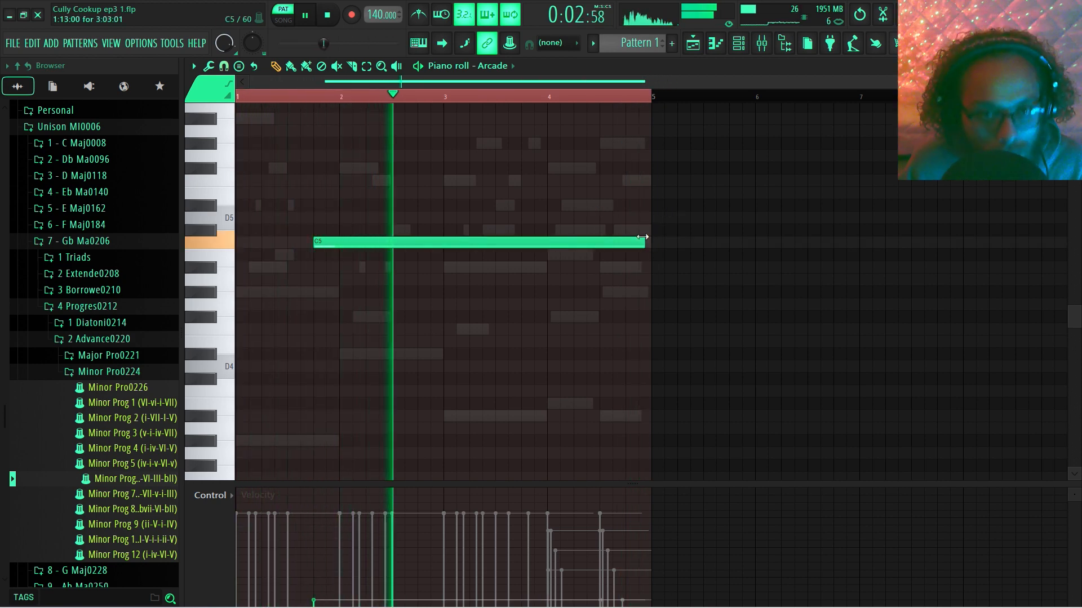
pyautogui.moveTo(647, 247); pyautogui.dragTo(648, 247)
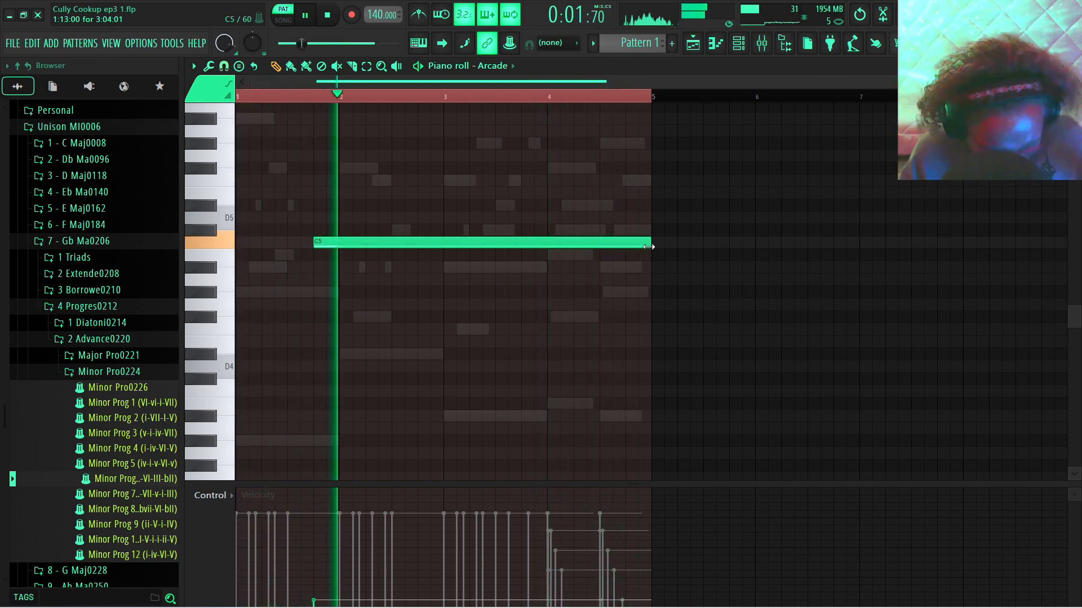
pyautogui.press('space')
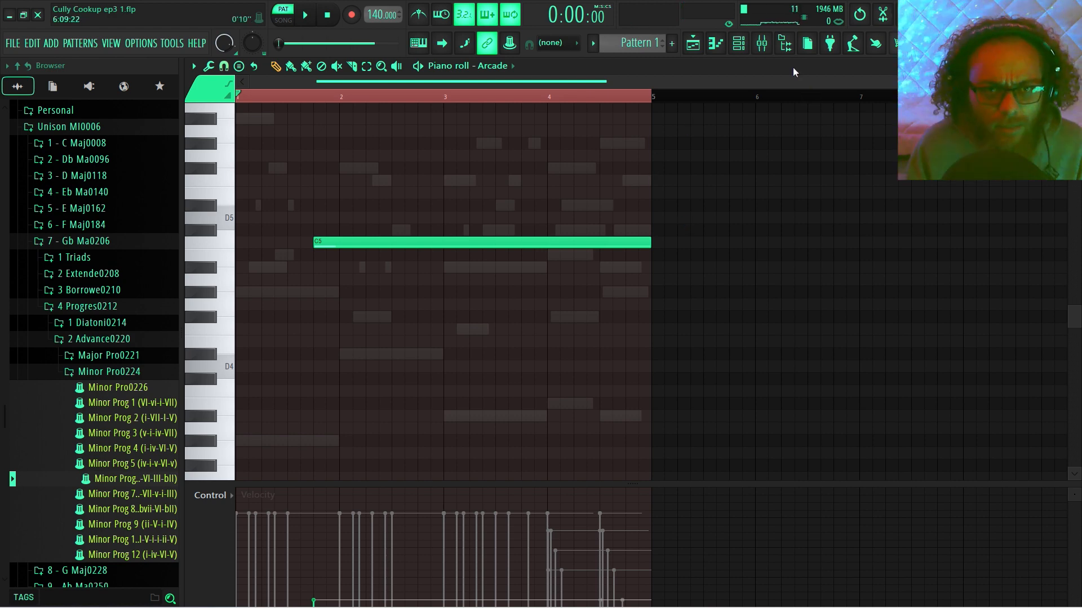
# Raise the Tape Delay and Mod Verb amounts of Arcade's Reel You In sampler and close its window
pyautogui.click(735, 50)
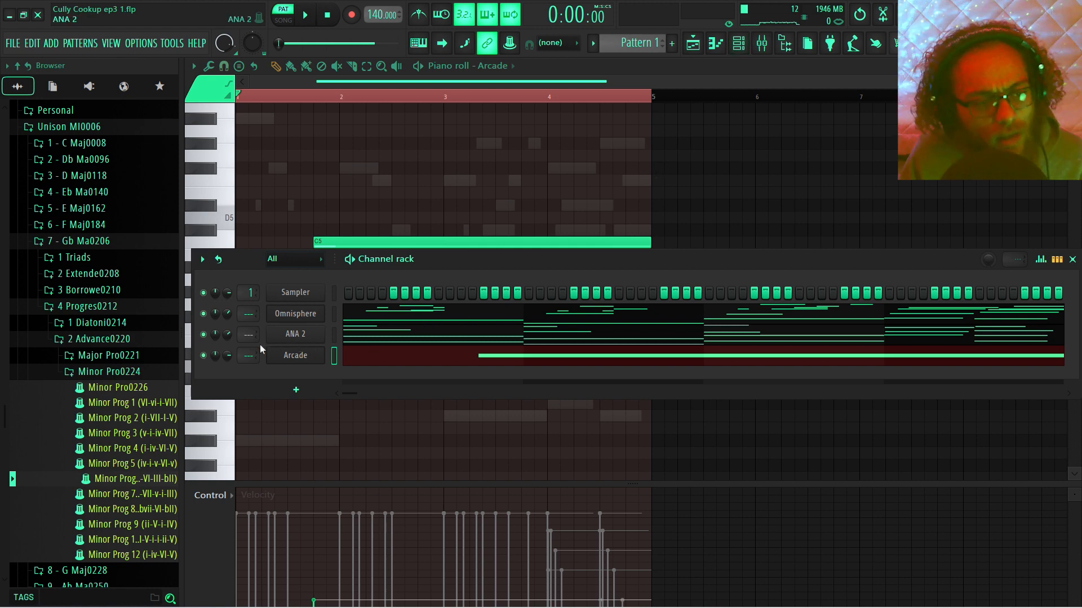
pyautogui.click(301, 357)
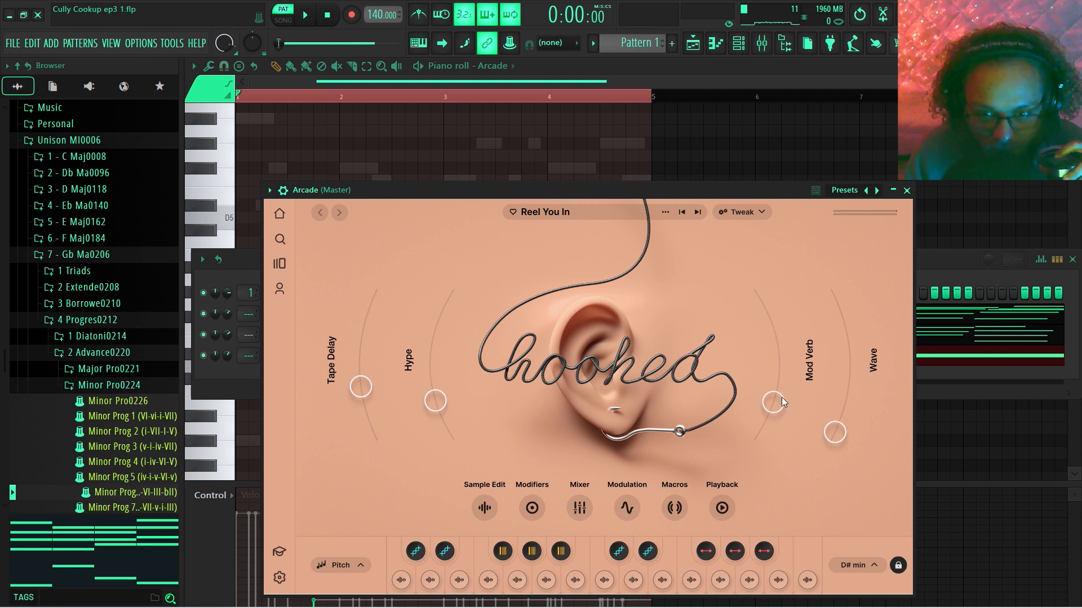
pyautogui.moveTo(779, 401); pyautogui.dragTo(780, 374)
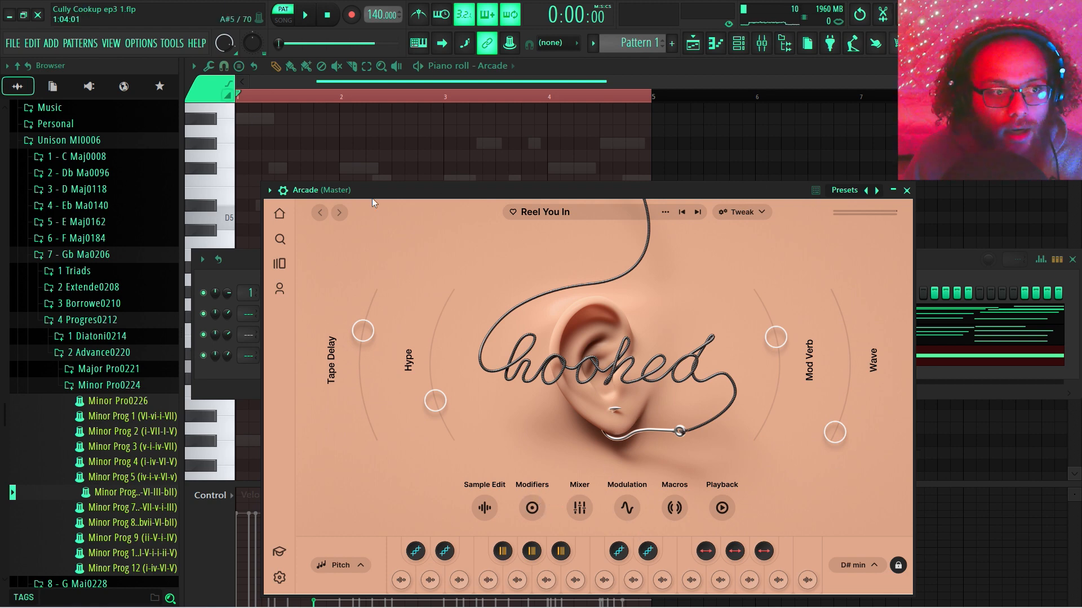
pyautogui.click(907, 190)
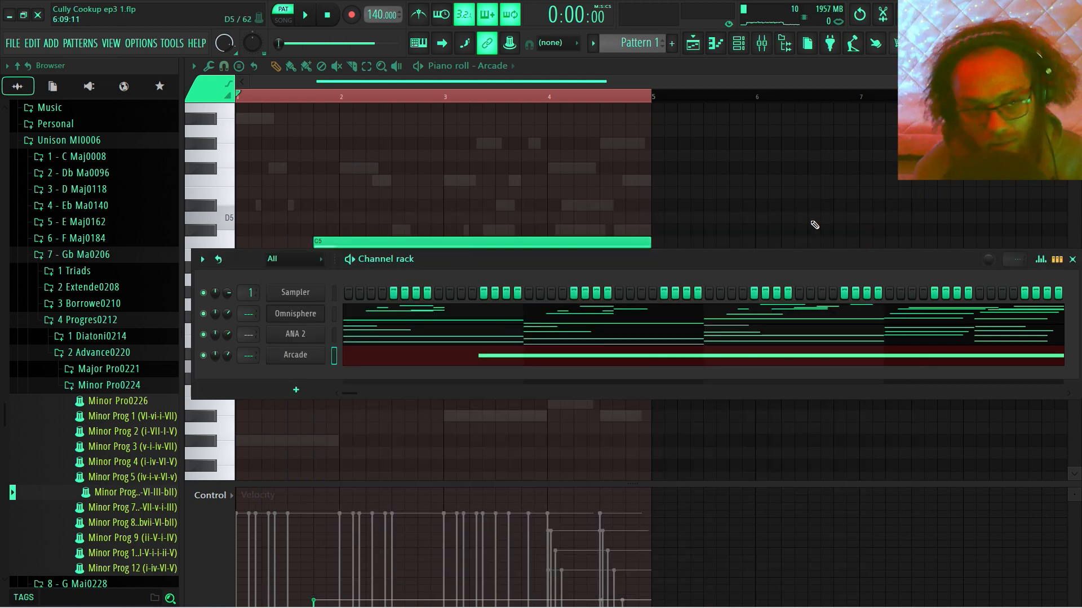
# Set the Arcade channel's volume to 40% and raise the Hype and Wave amounts of Reel You In during playback
pyautogui.press('space')
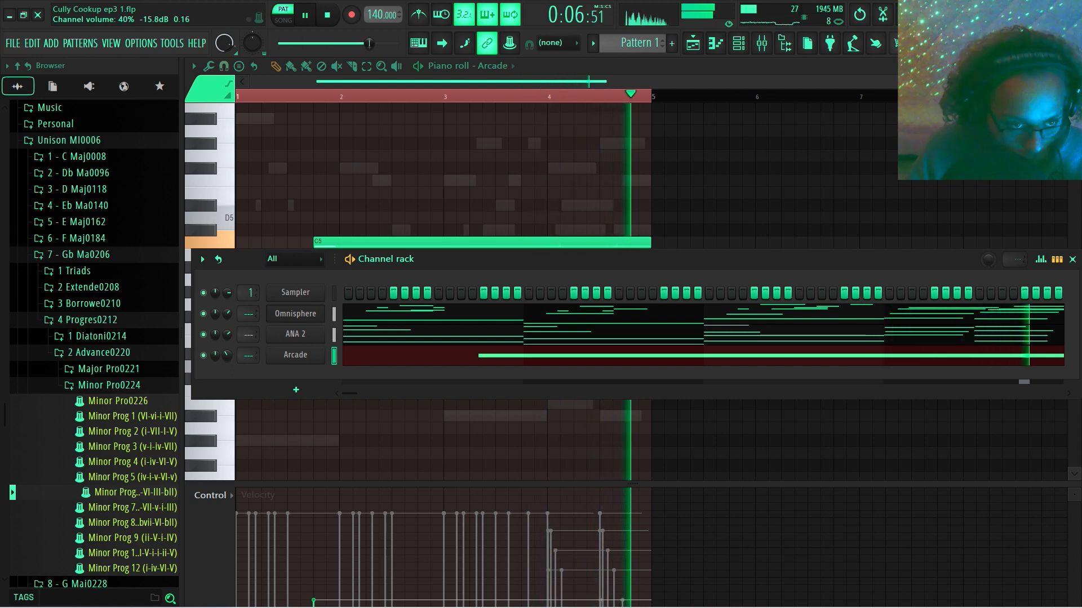
pyautogui.press('space')
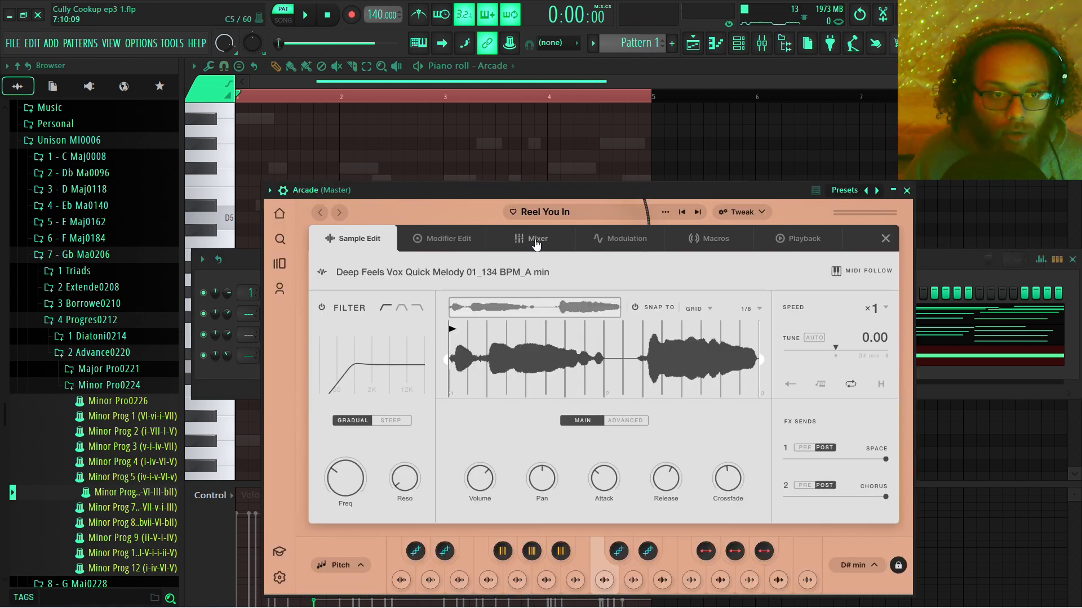
pyautogui.press('space')
pyautogui.click(885, 238)
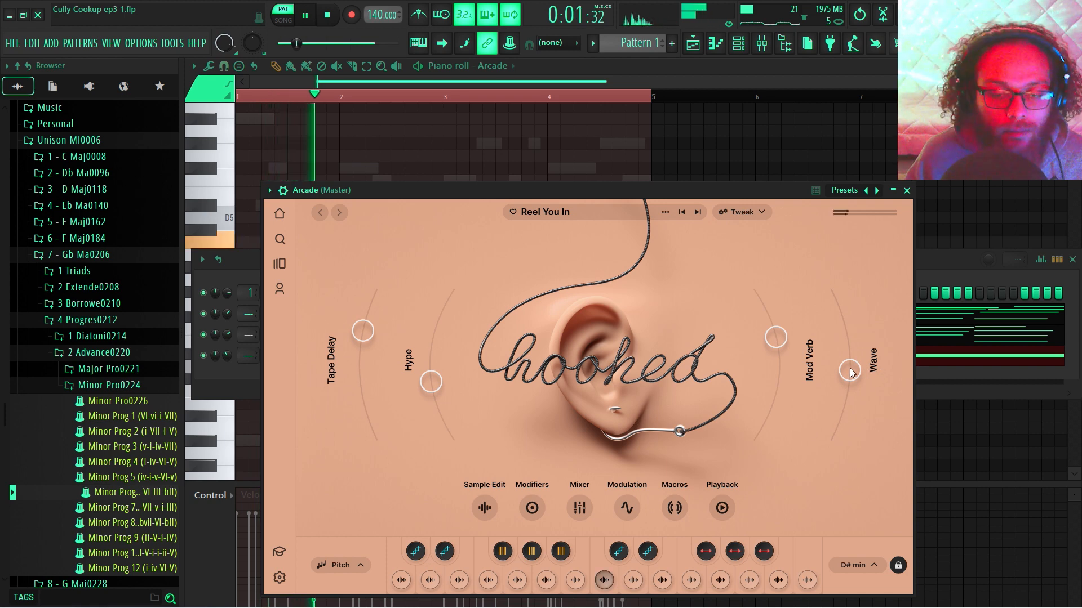
# Adjust the Wave amount of Reel You In to about 0.17 during playback and close Arcade's window
pyautogui.moveTo(850, 364); pyautogui.dragTo(849, 338)
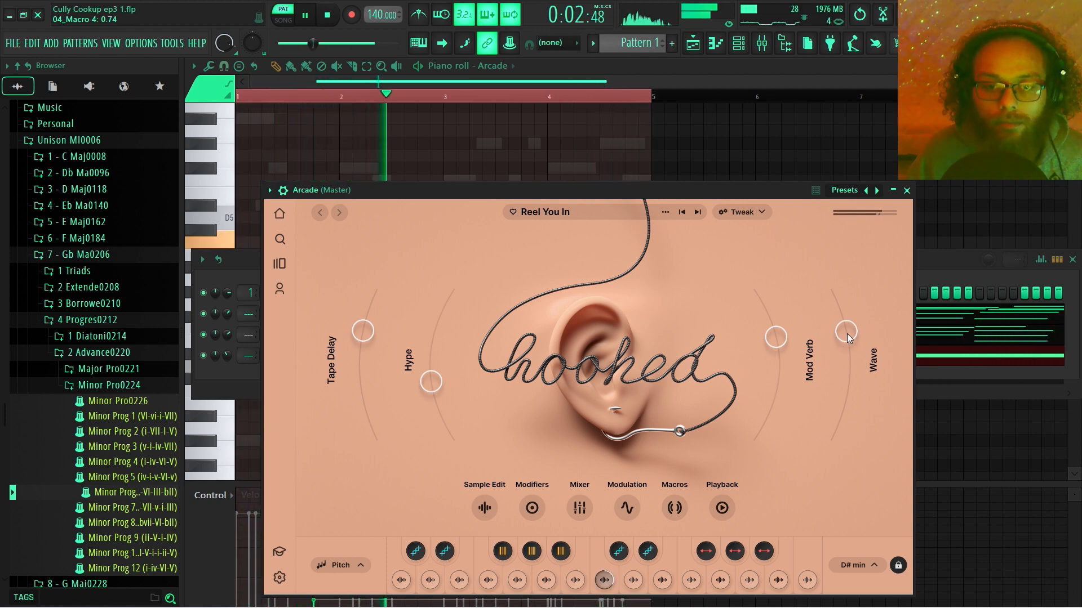
pyautogui.moveTo(849, 338); pyautogui.dragTo(834, 409)
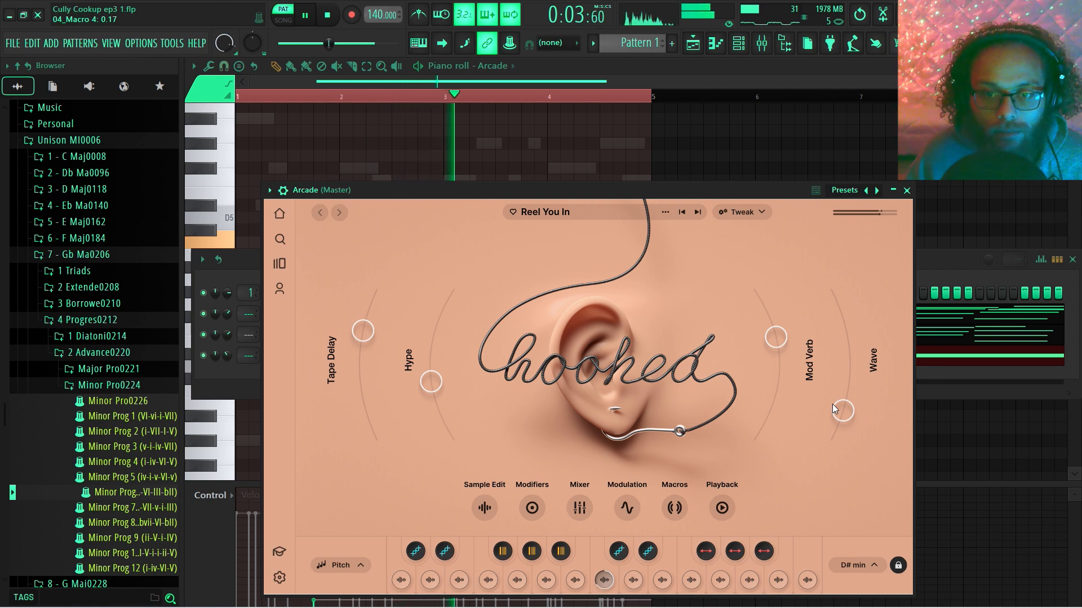
pyautogui.moveTo(834, 404); pyautogui.dragTo(833, 405)
pyautogui.press('space')
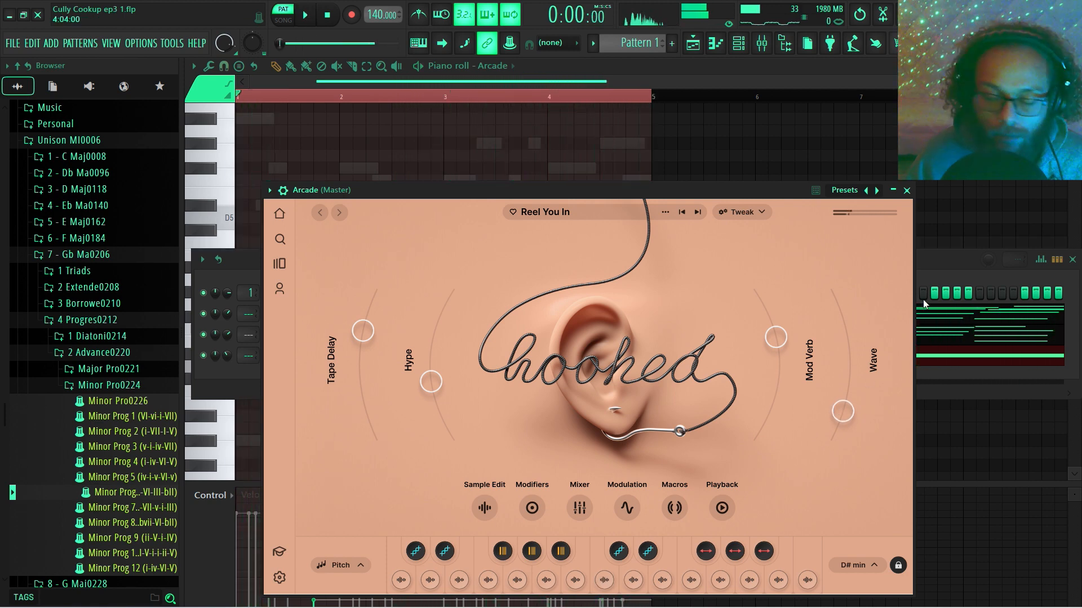
pyautogui.click(907, 191)
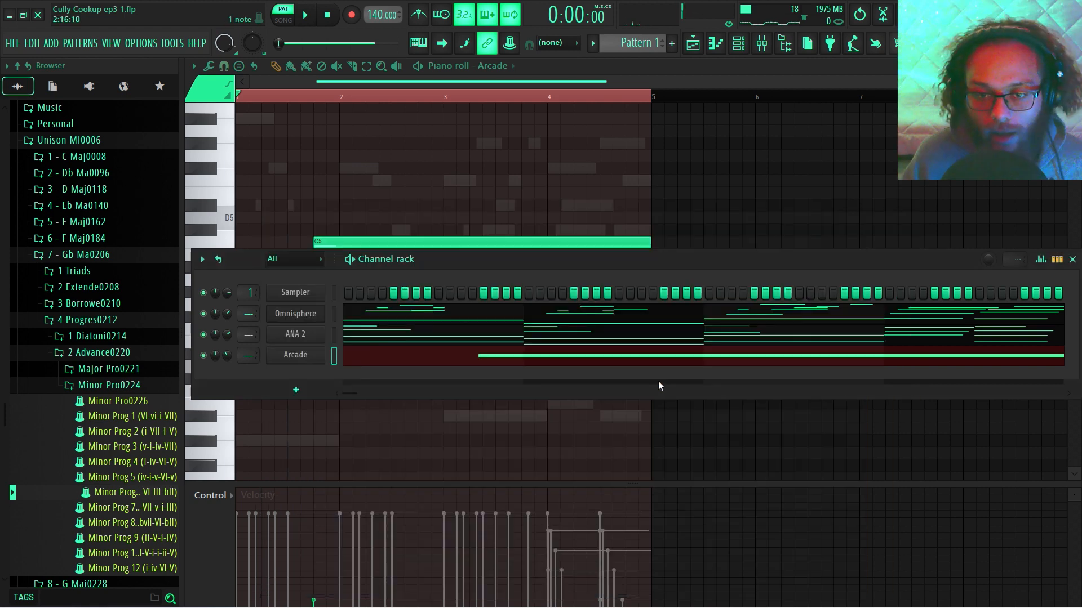
# Add a second Omnisphere channel with the Christmas in Grenada guitar patch and open its piano roll
pyautogui.click(296, 392)
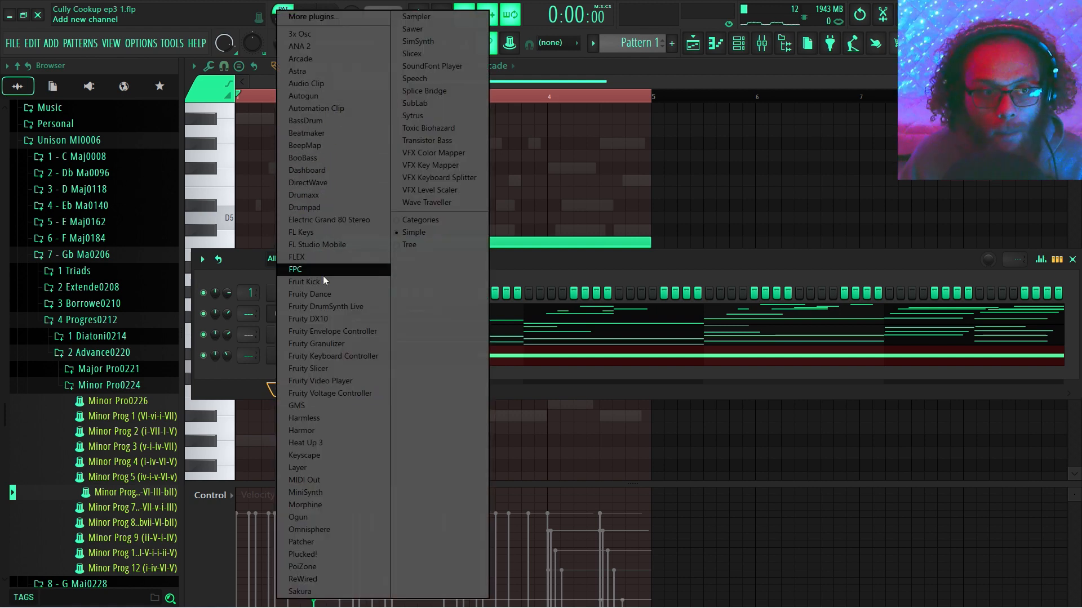
pyautogui.click(316, 530)
pyautogui.scroll(-1, 385, 522)
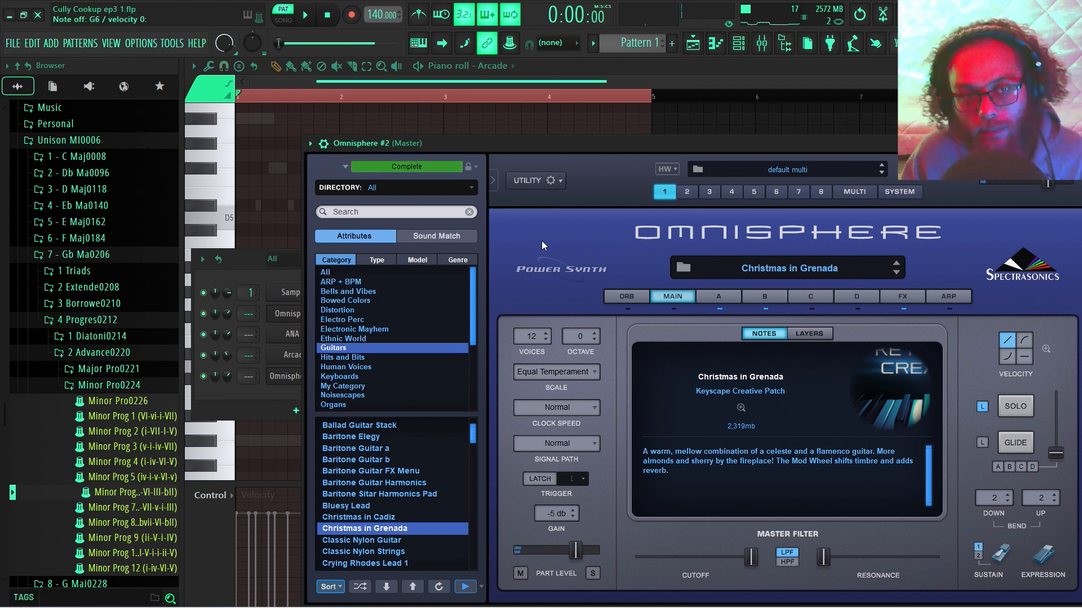
pyautogui.click(705, 66)
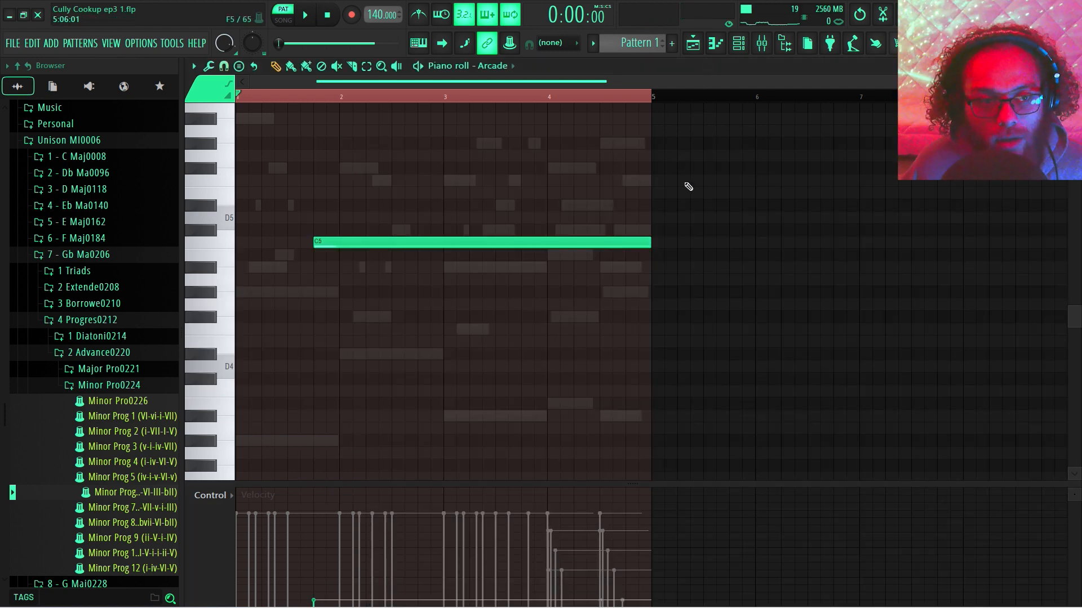
pyautogui.scroll(2, 689, 187)
pyautogui.click(740, 43)
pyautogui.click(471, 319)
pyautogui.scroll(4, 435, 321)
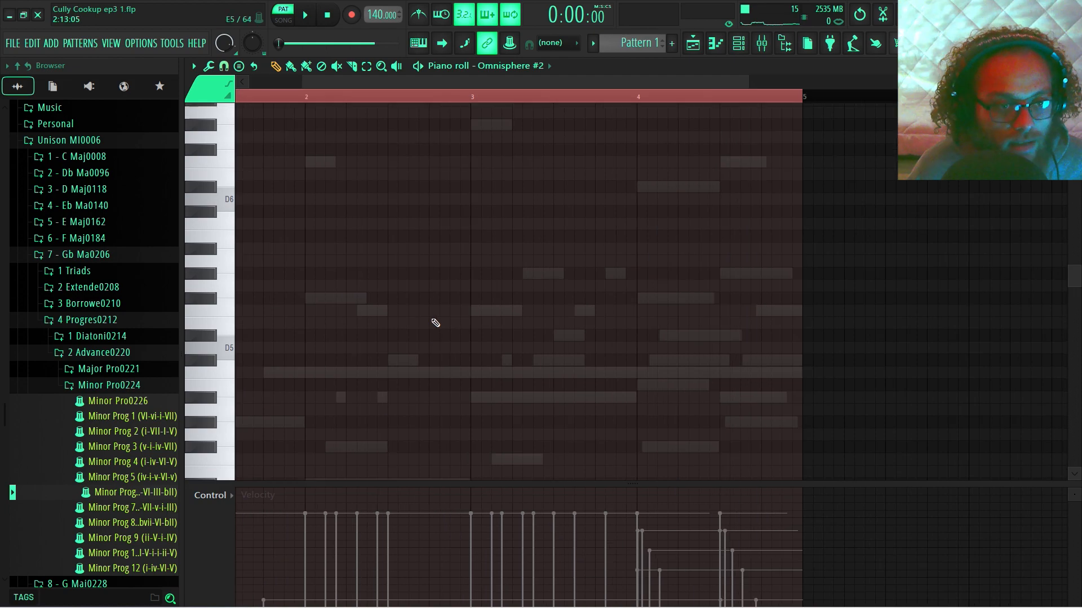
# Set the piano roll's scale highlighting root note to D#, keeping the Minor Natural (Aeolian) scale
pyautogui.click(193, 67)
pyautogui.moveTo(206, 131)
pyautogui.moveTo(383, 347)
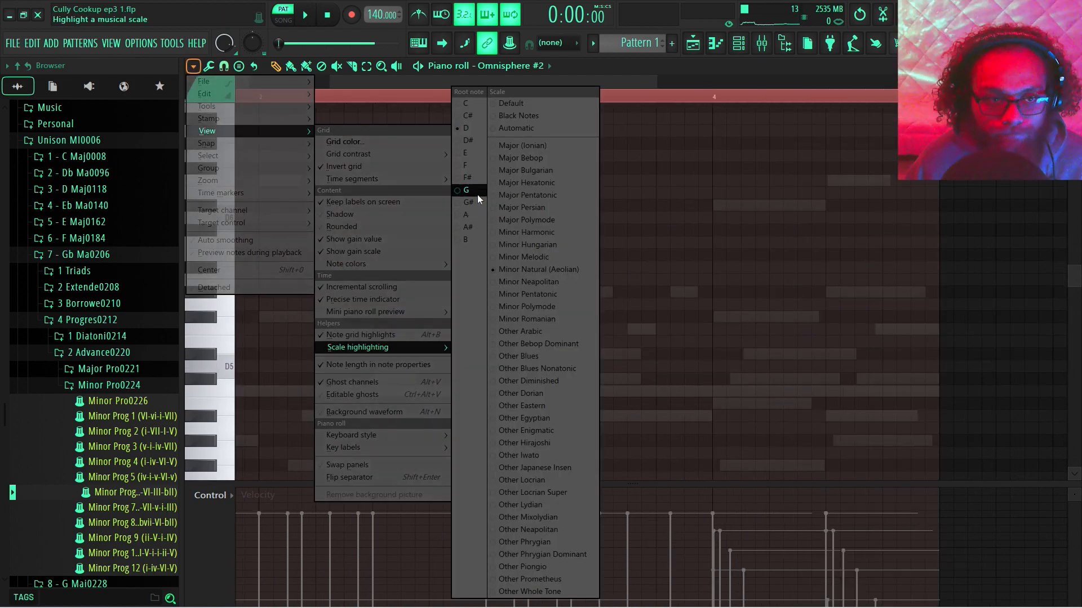
pyautogui.click(475, 188)
pyautogui.click(193, 67)
pyautogui.moveTo(206, 131)
pyautogui.moveTo(399, 347)
pyautogui.click(475, 138)
pyautogui.click(806, 44)
pyautogui.click(759, 167)
pyautogui.scroll(-1, 601, 254)
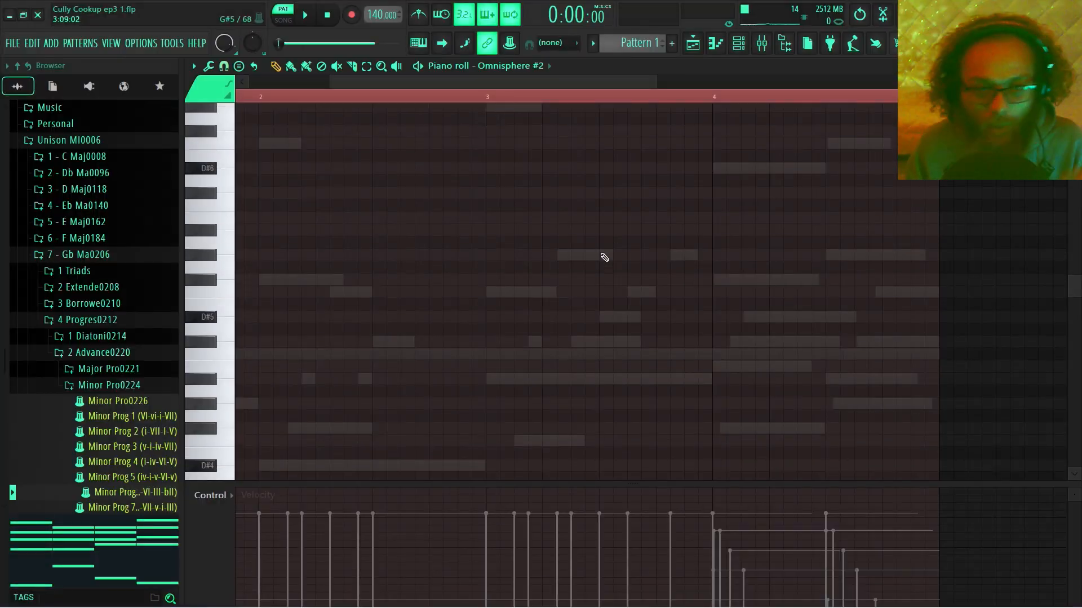
# Draw a descending run of one-step notes F#6, F6, D#6 and C#6 from step 10 of bar 2
pyautogui.hscroll(-2, 602, 231)
pyautogui.click(533, 168)
pyautogui.moveTo(433, 279); pyautogui.dragTo(480, 275)
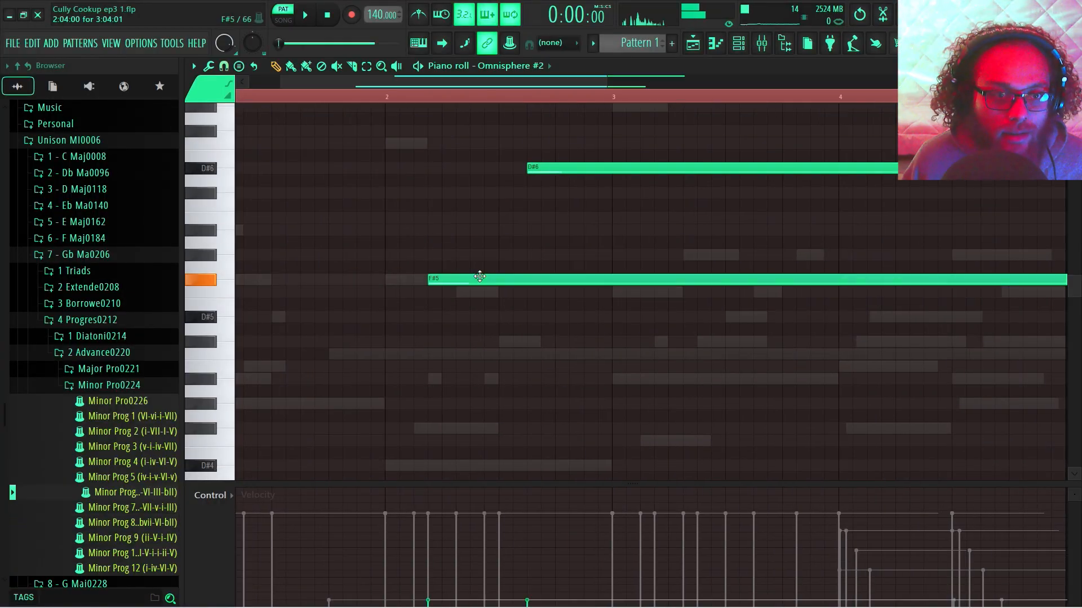
pyautogui.keyDown('ctrl'); pyautogui.click(480, 278); pyautogui.keyUp('ctrl')
pyautogui.hotkey('ctrl', 'Up')
pyautogui.rightClick(569, 171)
pyautogui.moveTo(555, 131); pyautogui.dragTo(597, 131)
pyautogui.scroll(-2, 597, 132)
pyautogui.moveTo(862, 131); pyautogui.dragTo(457, 129)
pyautogui.scroll(2, 461, 129)
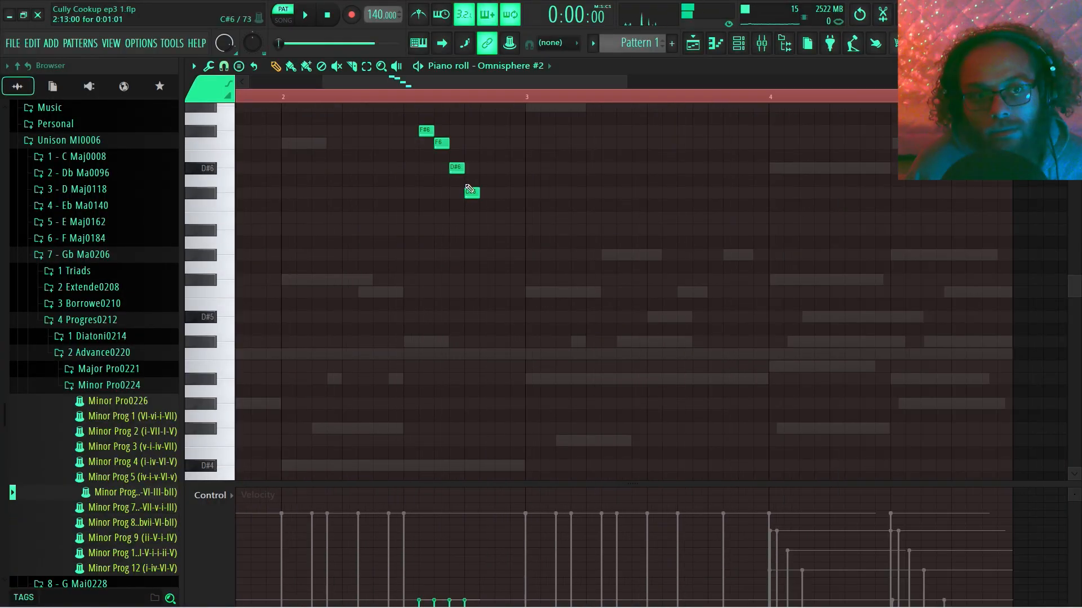
# Respace the run so its notes start every two steps from step 9 of bar 2, and transpose it down an octave
pyautogui.hotkey('ctrl', 'a')
pyautogui.scroll(5, 446, 130)
pyautogui.press('space')
pyautogui.press('space')
pyautogui.moveTo(440, 131)
pyautogui.mouseDown()
pyautogui.moveTo(485, 134)
pyautogui.moveTo(424, 134)
pyautogui.moveTo(444, 144)
pyautogui.mouseUp()
pyautogui.moveTo(445, 169); pyautogui.dragTo(475, 169)
pyautogui.moveTo(456, 193); pyautogui.dragTo(523, 193)
pyautogui.hotkey('ctrl', 'a')
pyautogui.hotkey('ctrl', 'Down')
pyautogui.press('space')
pyautogui.scroll(-3, 565, 239)
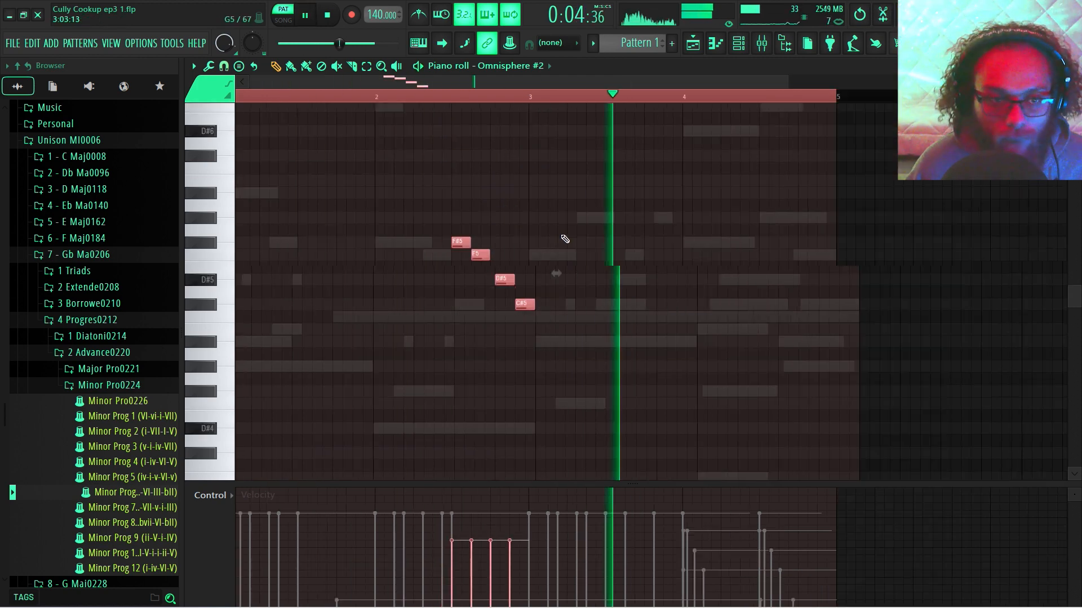
# Add G#5 and F5 at the end of bar 4 and double the run in octaves, landing on long A#5 and A#4 notes in bar 3
pyautogui.click(690, 342)
pyautogui.click(708, 255)
pyautogui.moveTo(483, 305); pyautogui.dragTo(460, 255)
pyautogui.moveTo(437, 242); pyautogui.dragTo(444, 243)
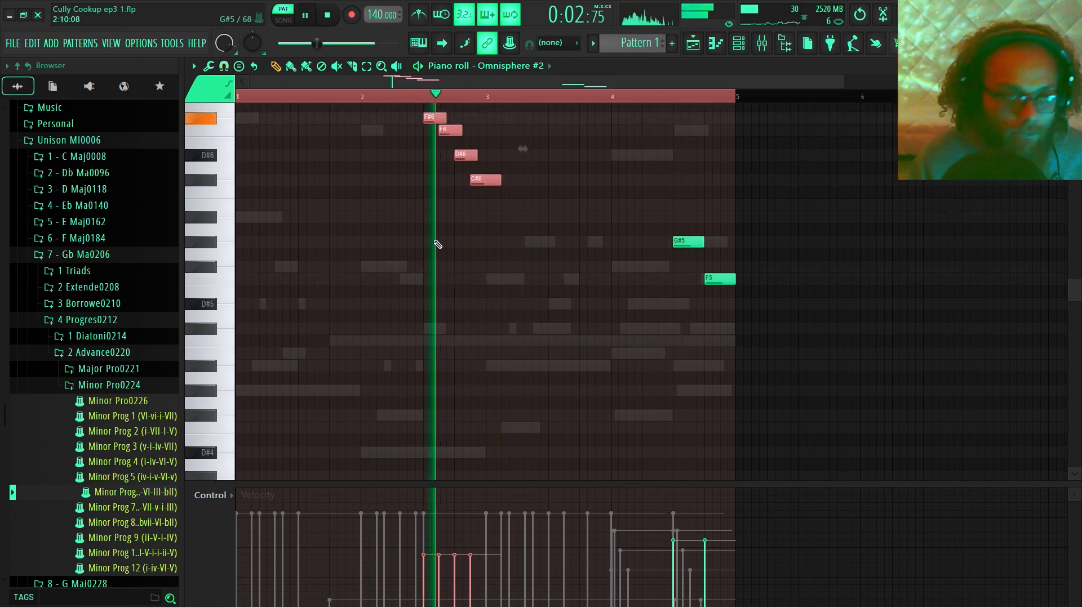
pyautogui.press('space')
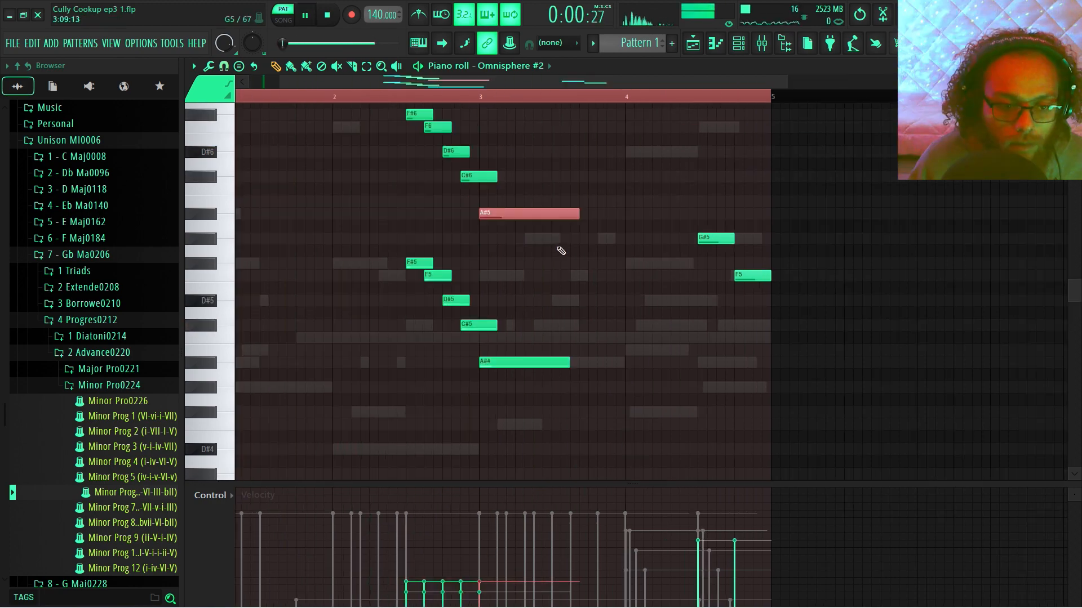
pyautogui.press('space')
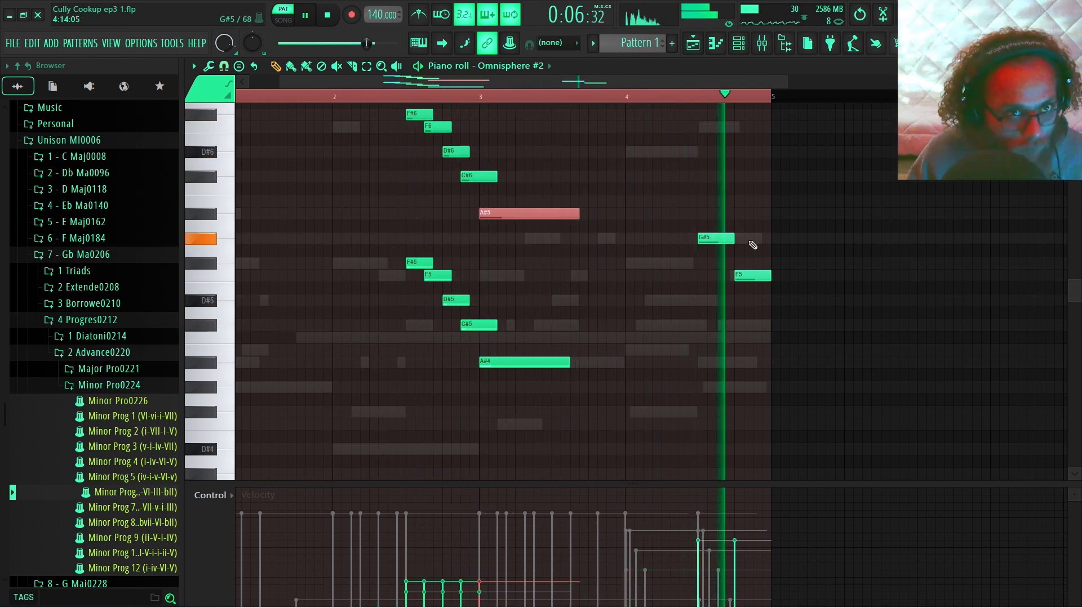
pyautogui.press('space')
# Lower the Omnisphere #2 channel's volume to 50% while playing the pattern
pyautogui.press('F6')
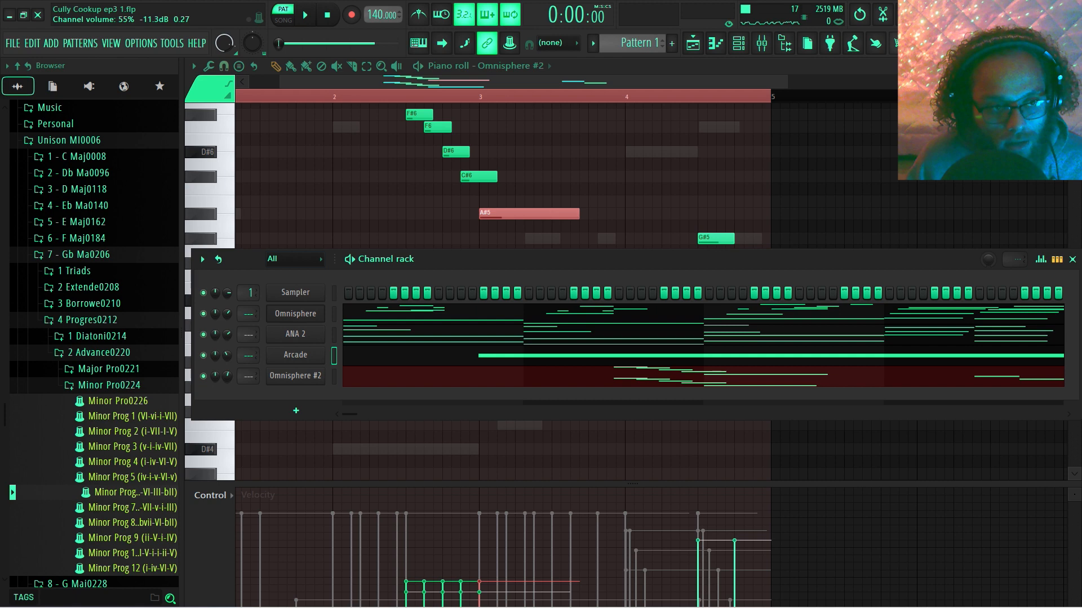
pyautogui.press('space')
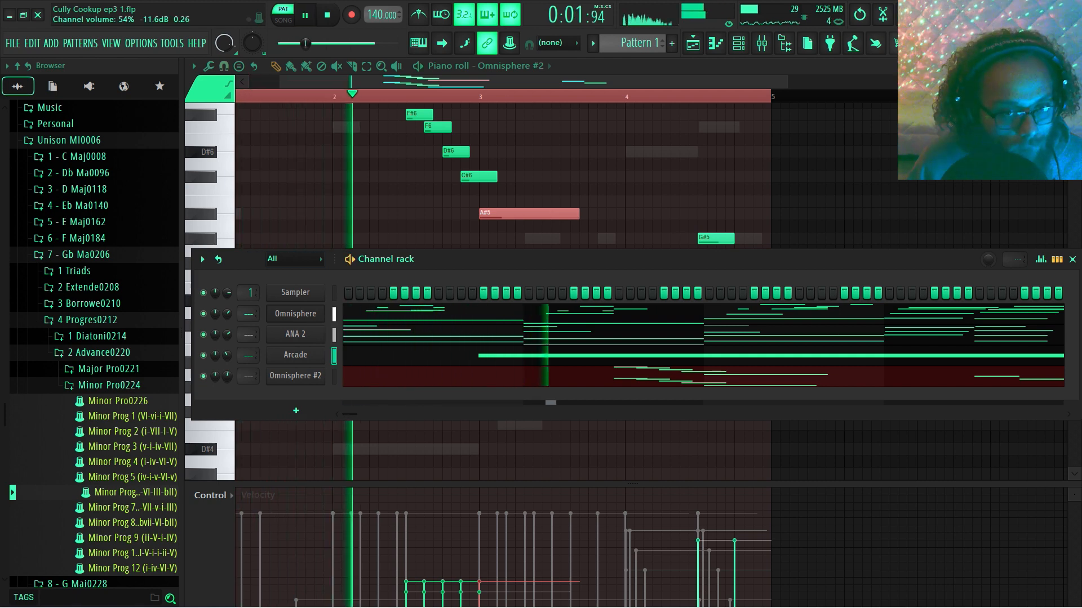
pyautogui.moveTo(227, 376); pyautogui.dragTo(227, 379)
pyautogui.press('space')
pyautogui.press('space')
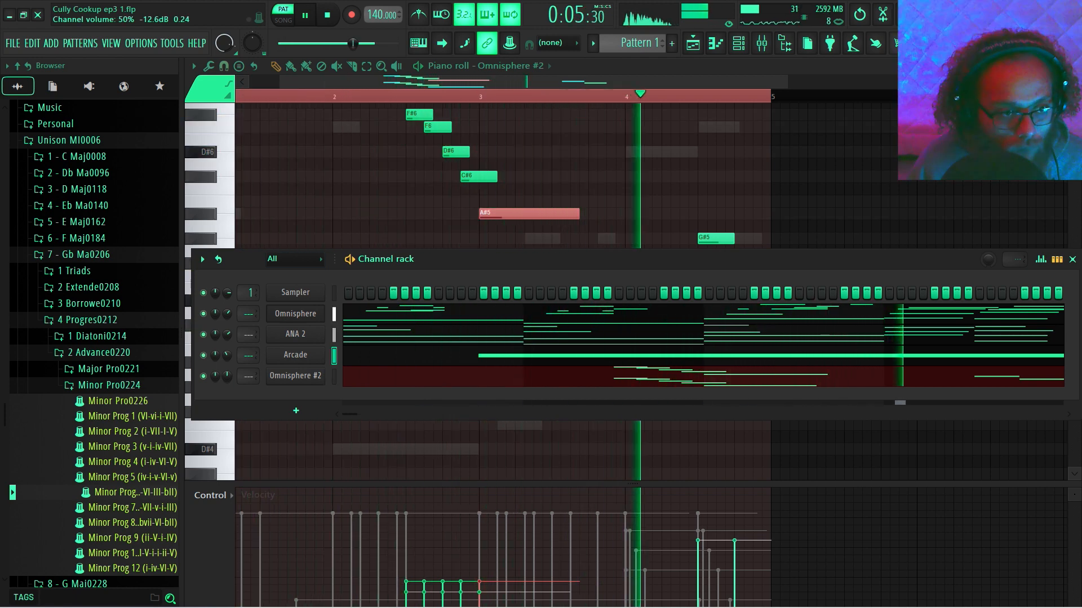
pyautogui.press('space')
pyautogui.press('space')
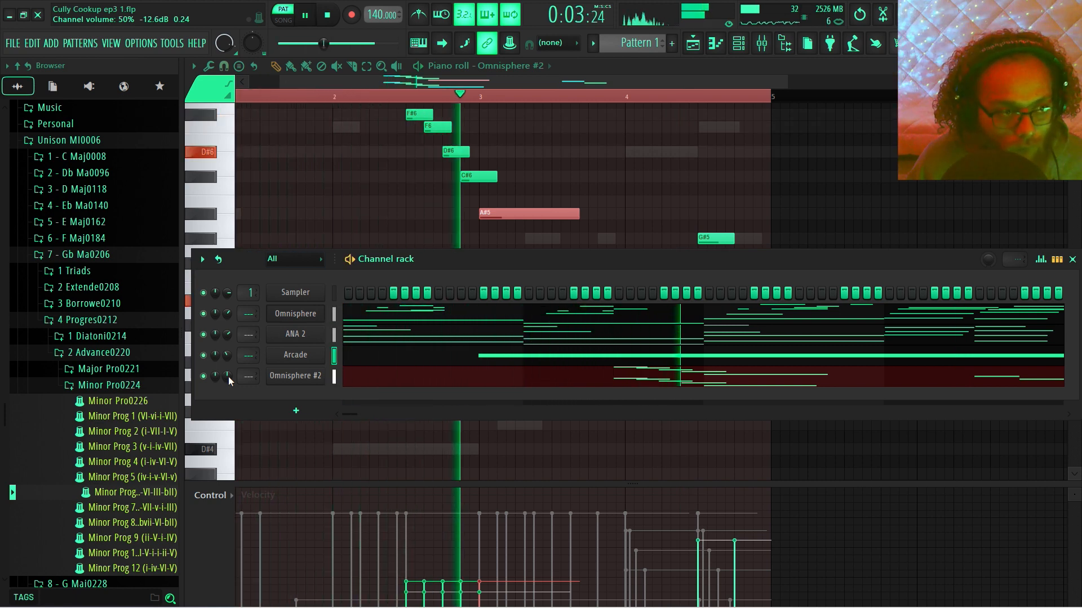
pyautogui.press('space')
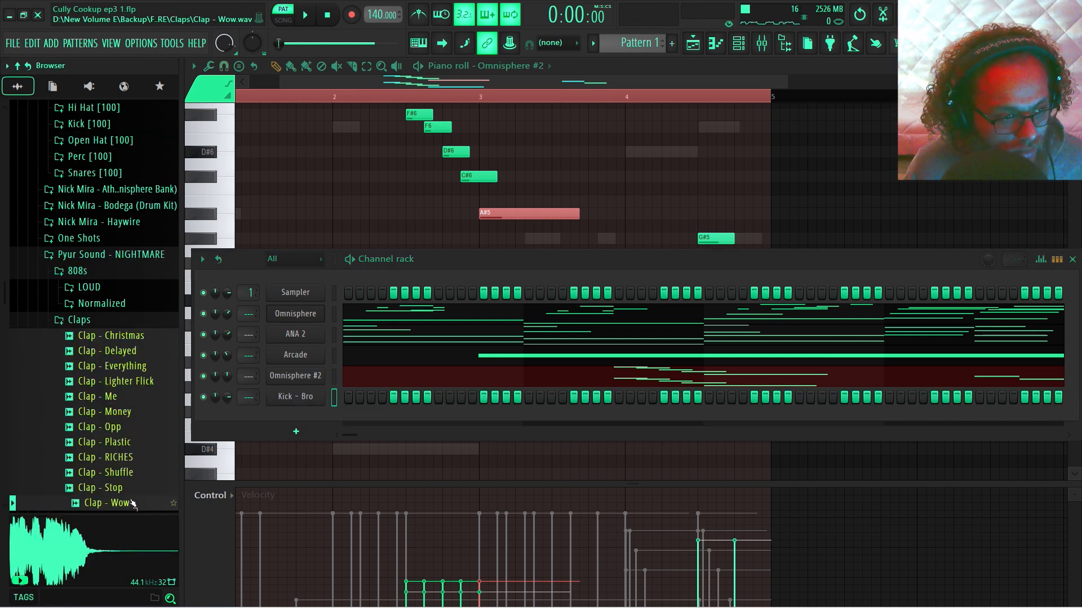
# Add the Clap - Wow sample and program claps on steps 9, 15, 19, 41, 47 and Kick - Bro on steps 1, 25, 29, 33, 57, 61
pyautogui.moveTo(108, 504); pyautogui.dragTo(281, 398)
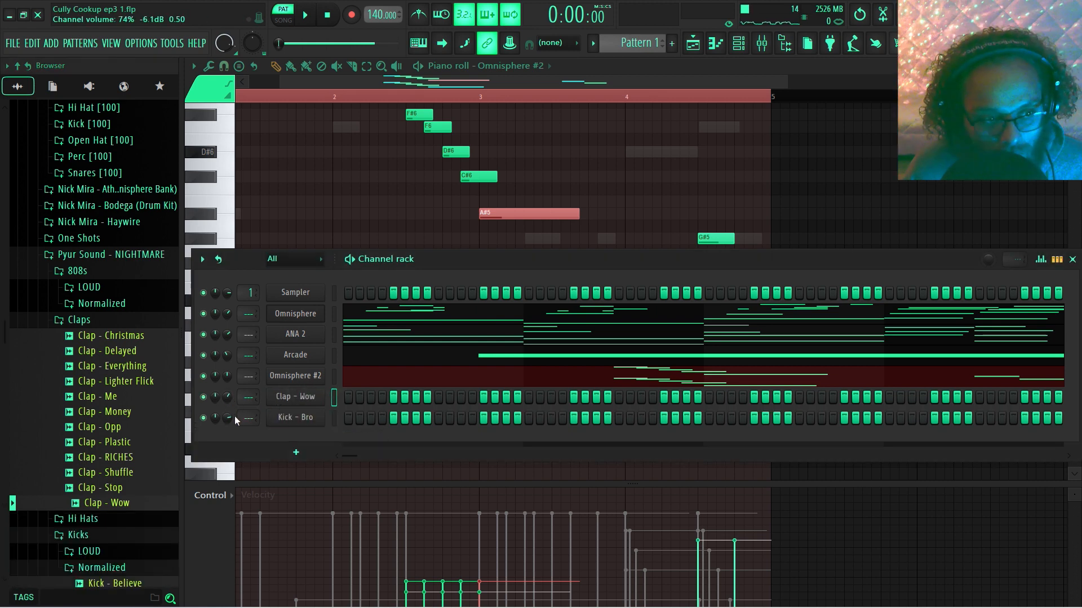
pyautogui.click(346, 417)
pyautogui.press('space')
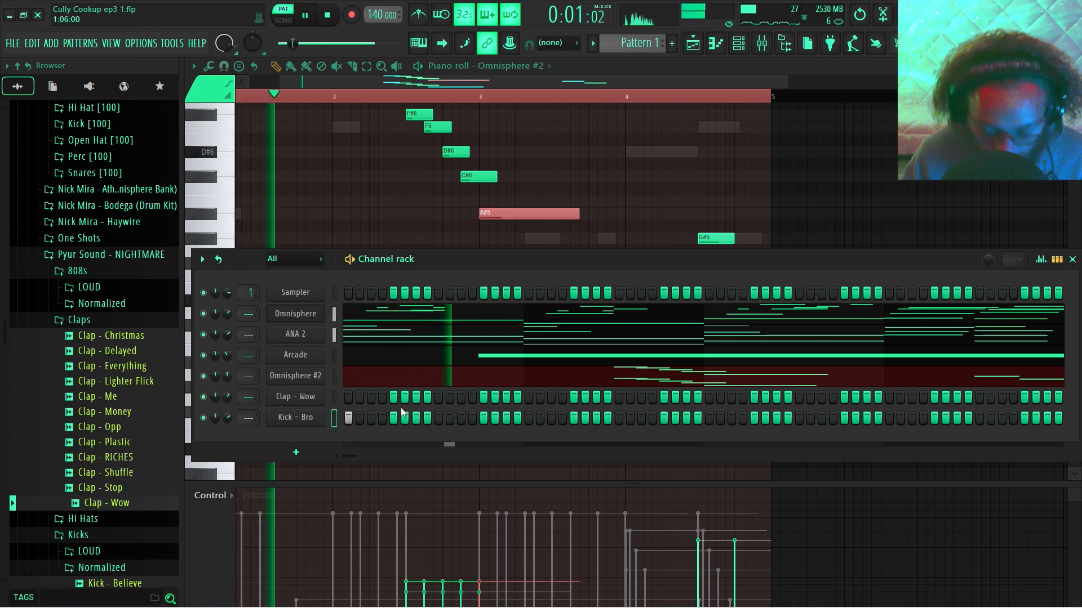
pyautogui.press('space')
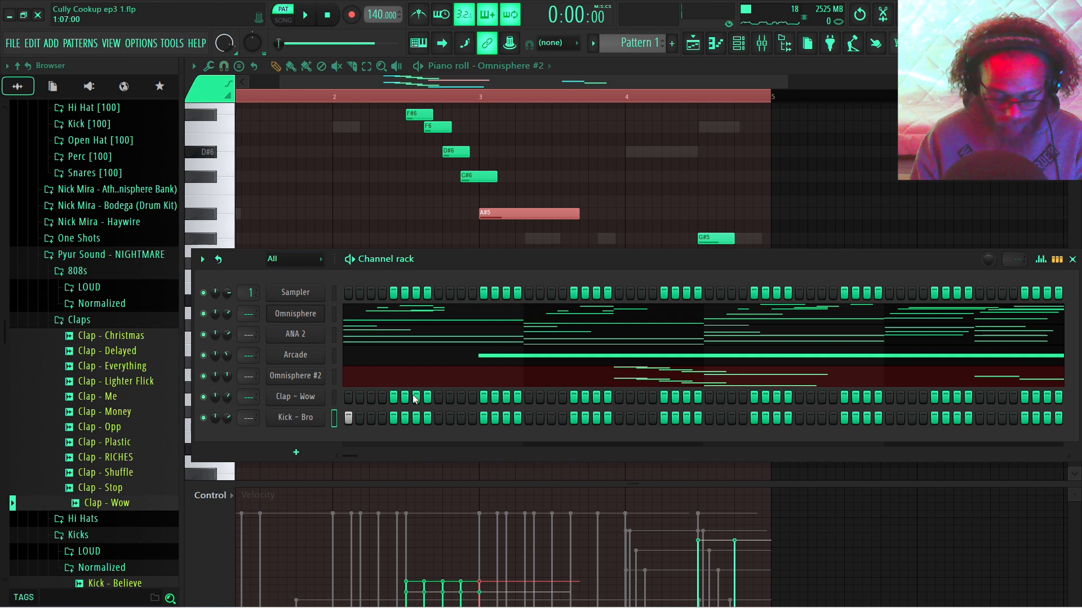
pyautogui.press('space')
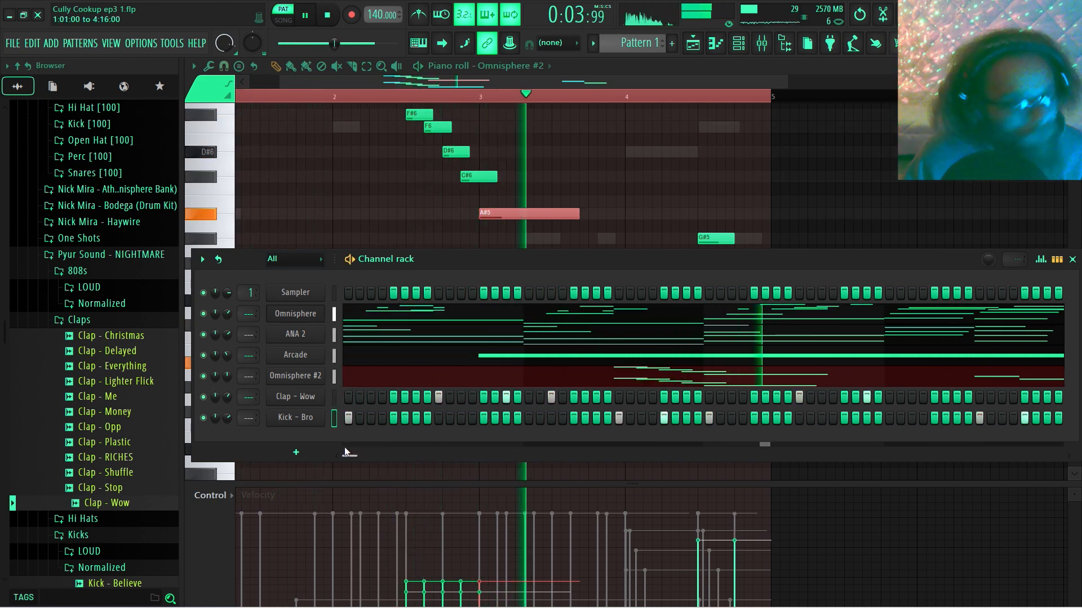
pyautogui.press('space')
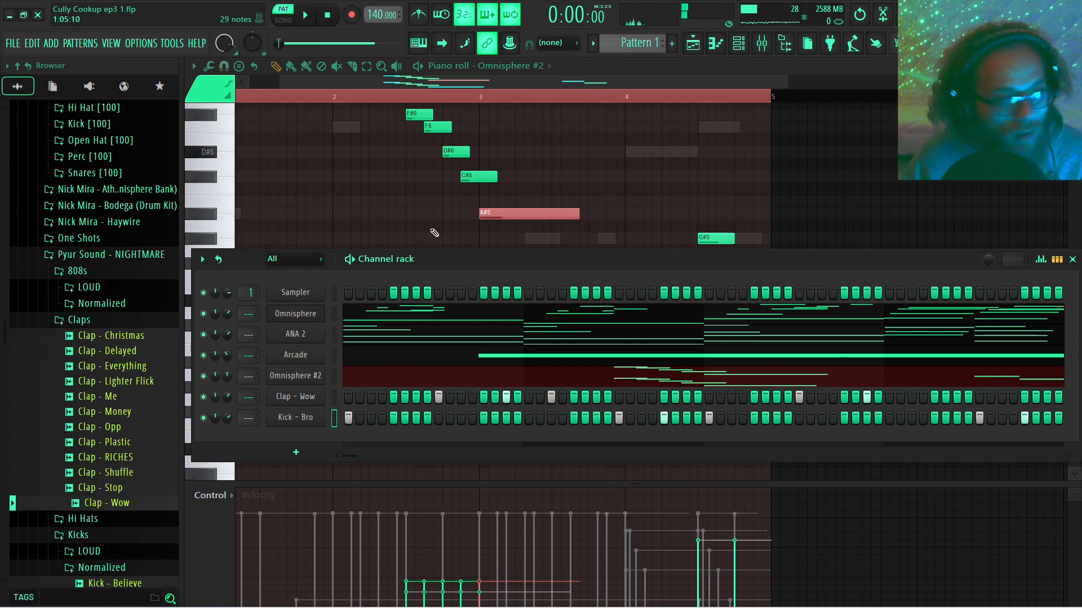
# Add a Splice Bridge channel, switch to the Splice app and browse its percussion shakers
pyautogui.press('F6')
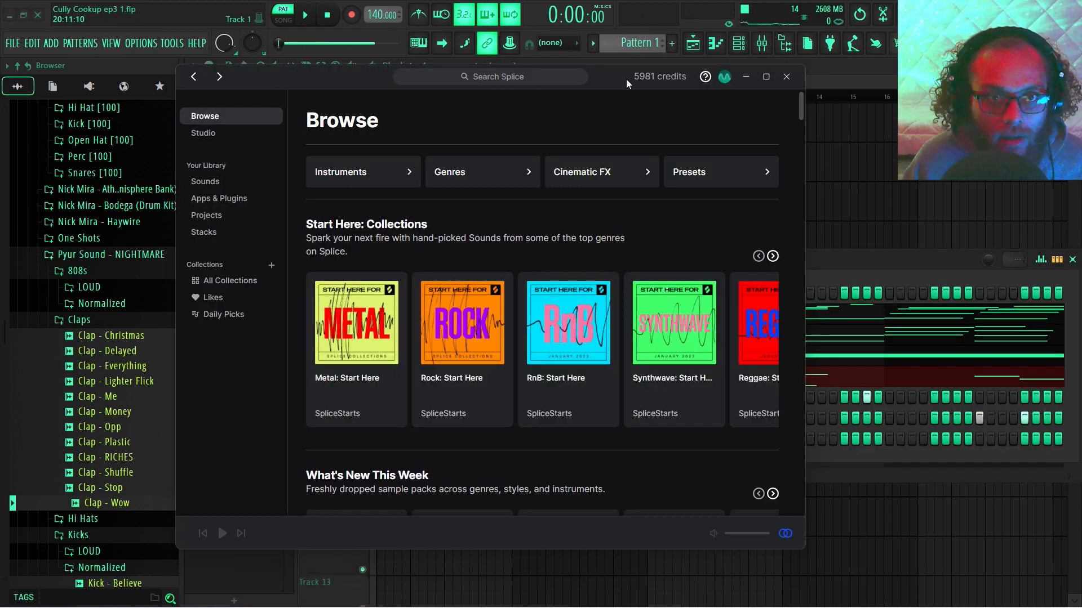
pyautogui.moveTo(627, 79); pyautogui.dragTo(768, 111)
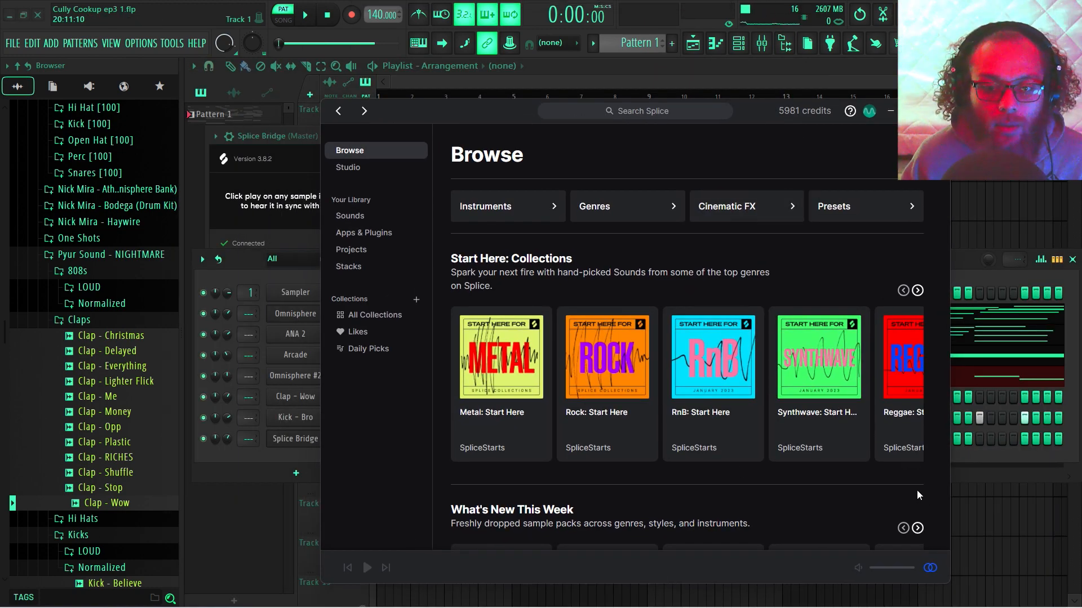
pyautogui.click(490, 207)
pyautogui.scroll(-5, 703, 277)
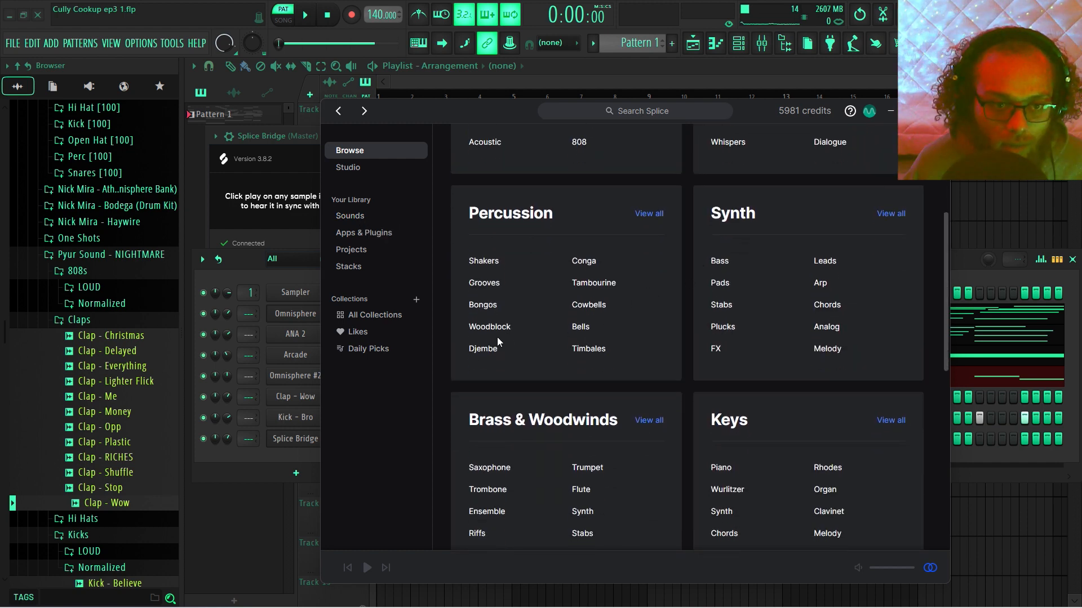
pyautogui.click(496, 268)
pyautogui.scroll(-2, 833, 439)
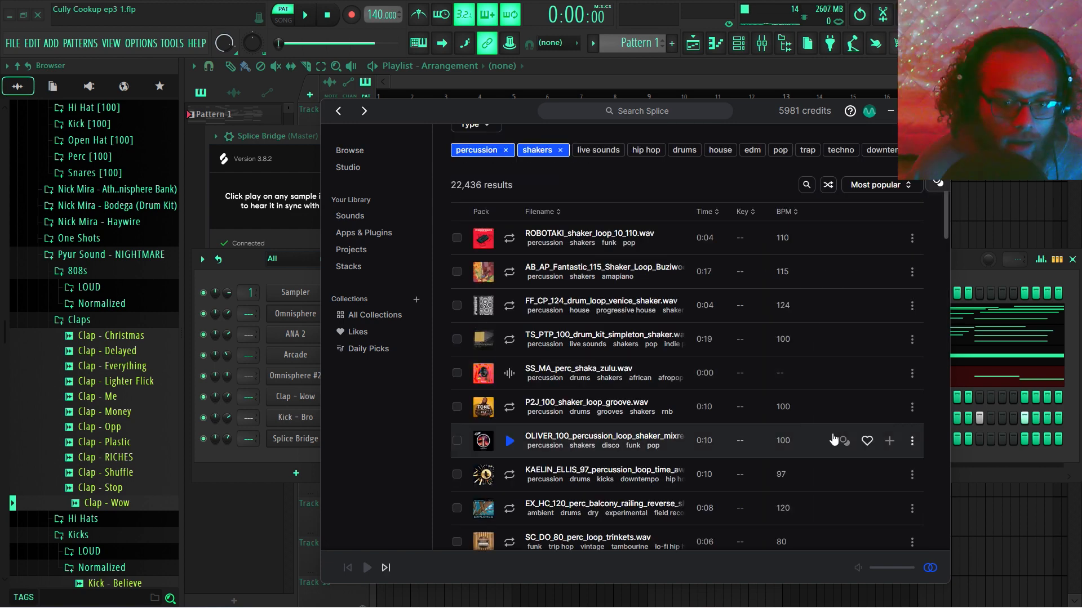
# Preview ROBOTAKI_shaker_loop_10_110.wav in Splice, then switch to FL Studio and set the Splice Bridge channel's volume to 51%
pyautogui.click(509, 239)
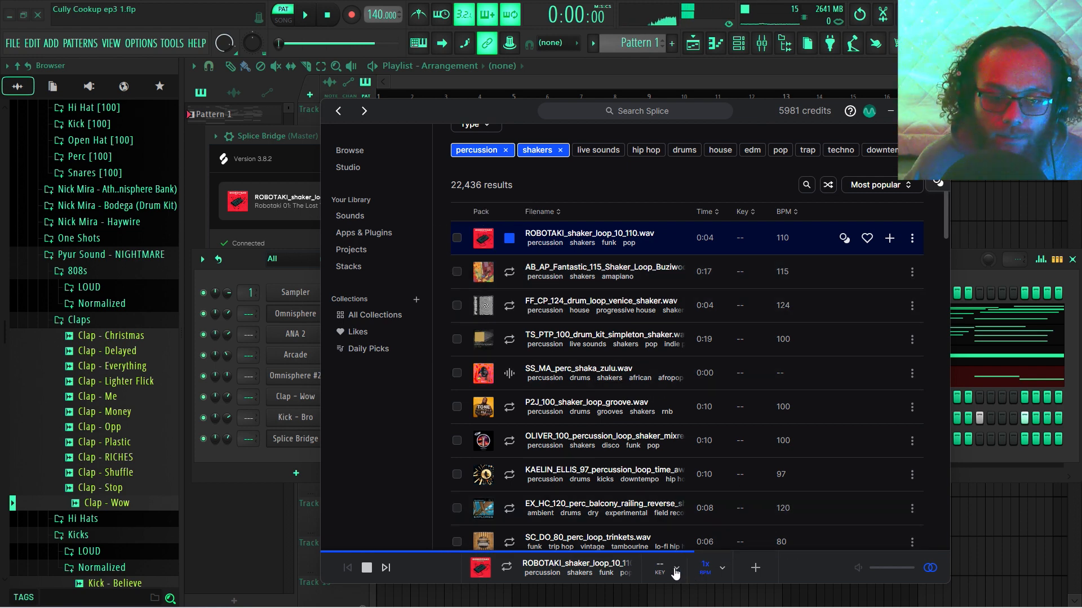
pyautogui.press('space')
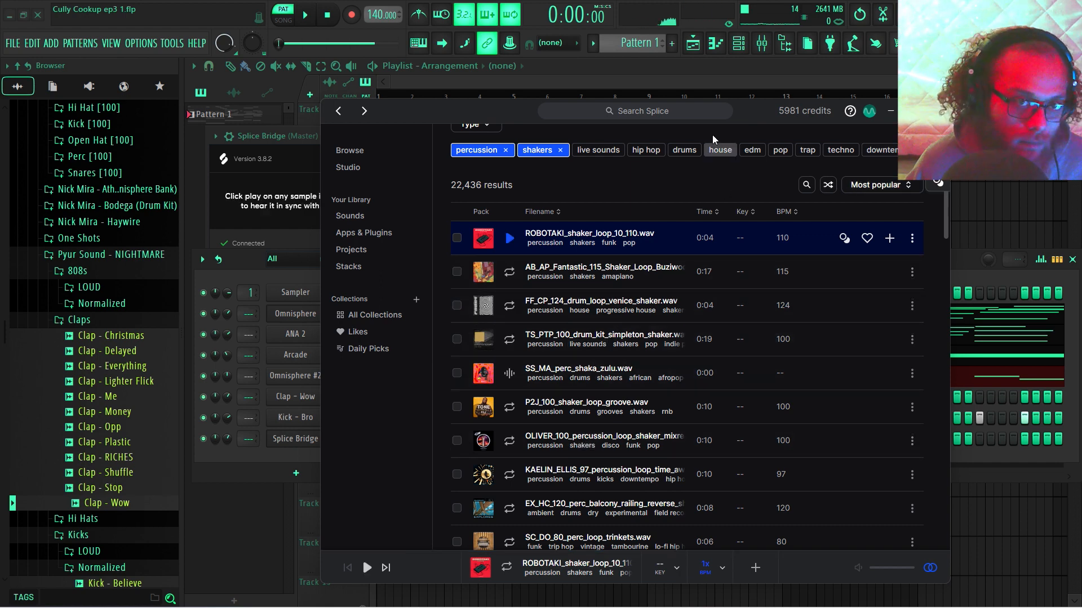
pyautogui.moveTo(741, 111); pyautogui.dragTo(751, 121)
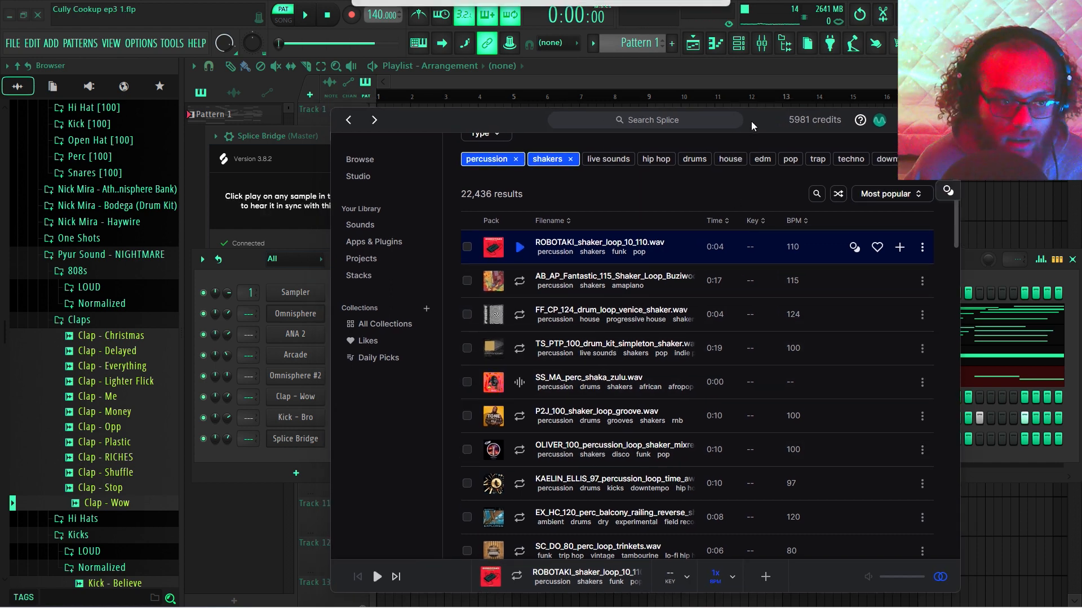
pyautogui.click(215, 438)
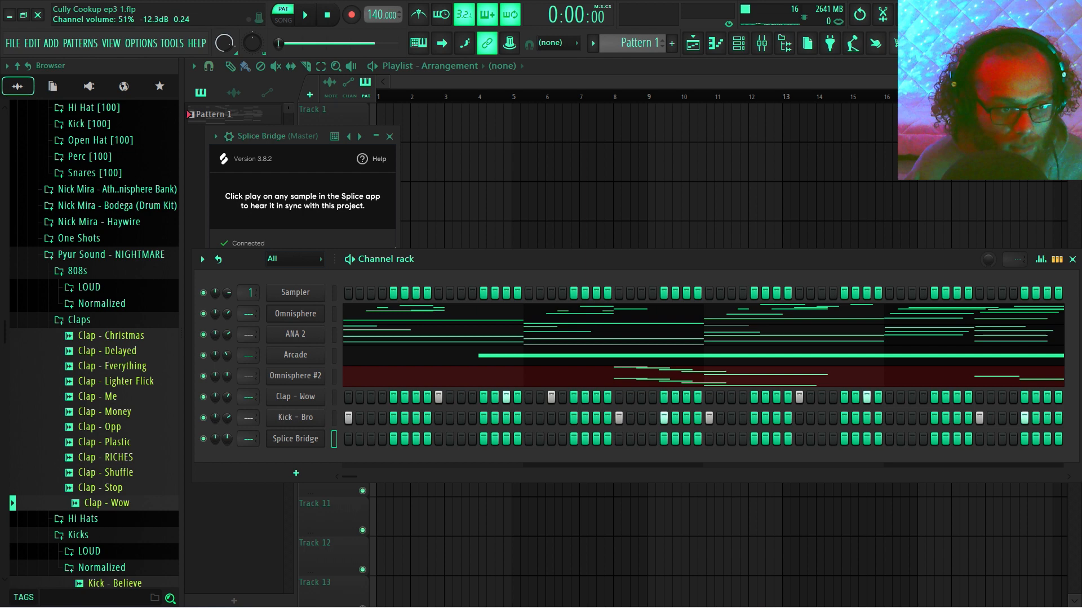
# Start the pattern playing, switch to the Splice app and preview the percussion shaker loops in sync with it
pyautogui.press('space')
pyautogui.moveTo(626, 606)
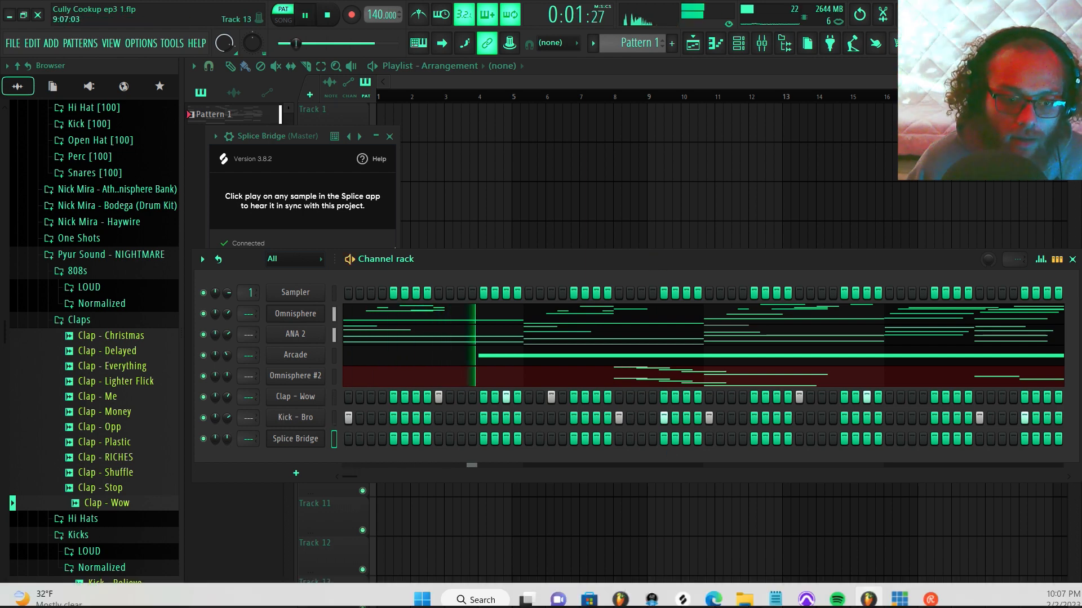
pyautogui.click(546, 596)
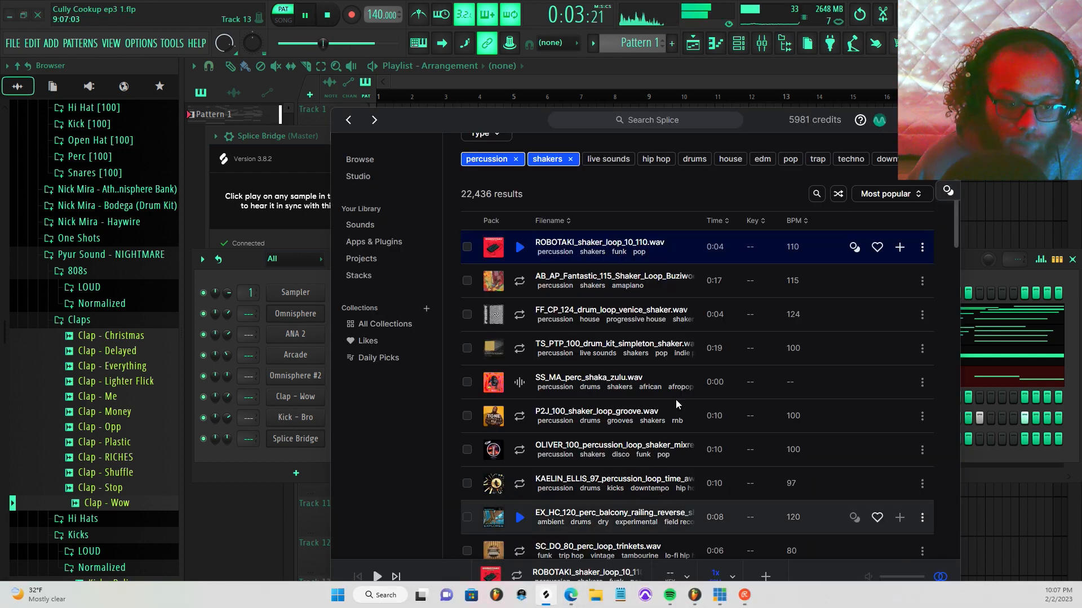
pyautogui.click(377, 577)
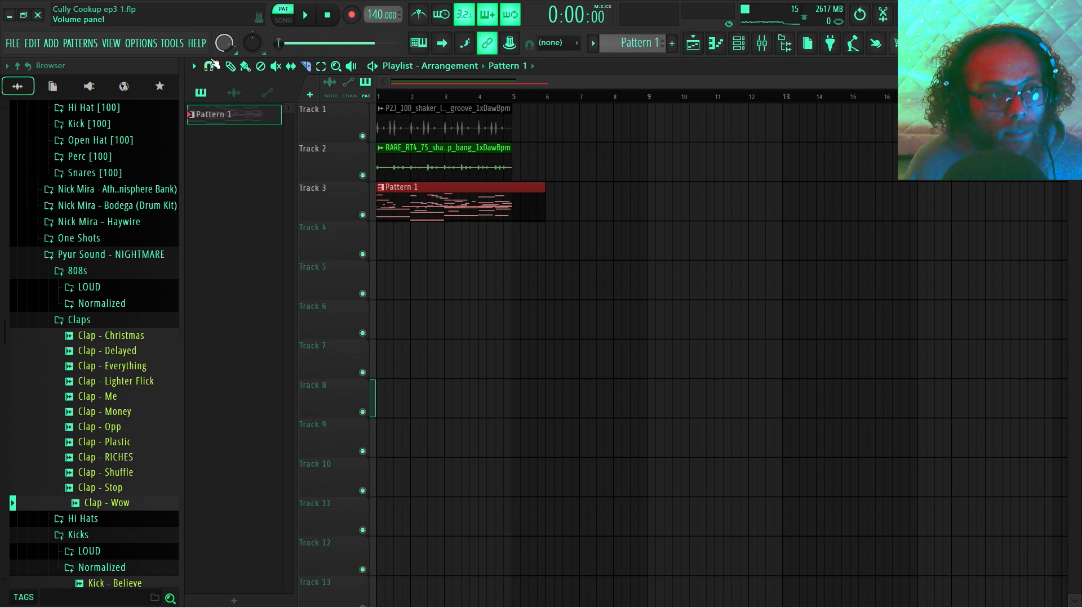
# Mute the P2J_100 shaker track and set the RARE_RT4_75 shaker clip's gain to -3.9 dB while playing the arrangement
pyautogui.press('space')
pyautogui.moveTo(445, 178); pyautogui.dragTo(445, 198)
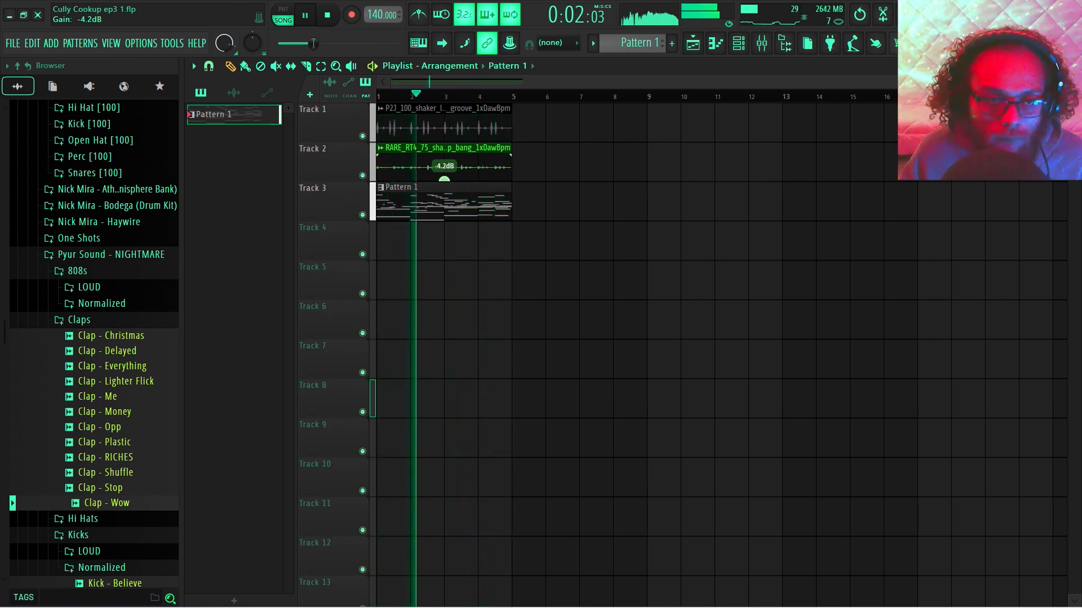
pyautogui.press('space')
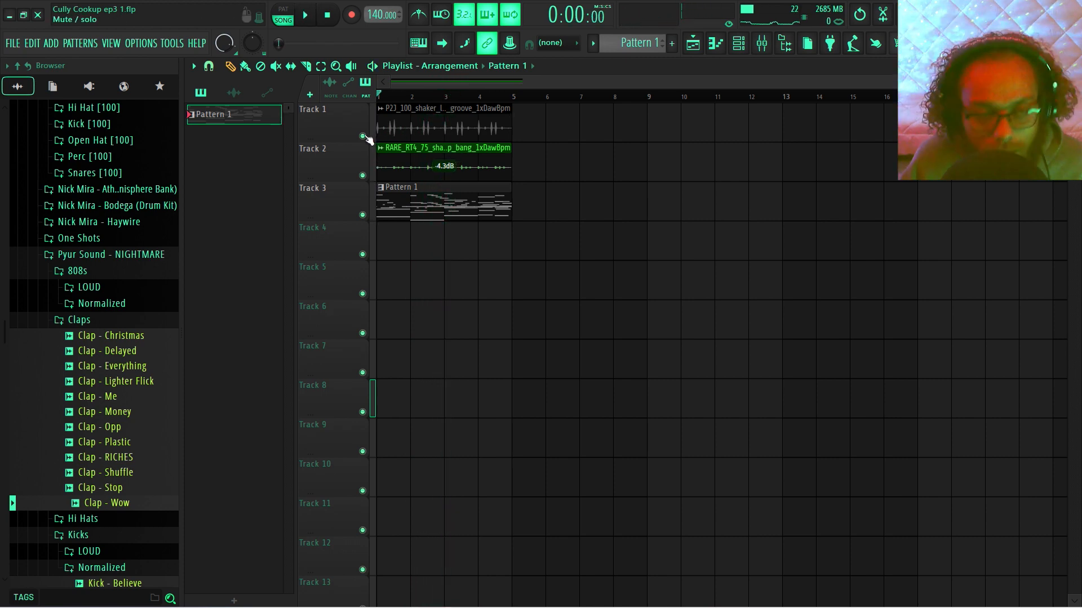
pyautogui.click(364, 136)
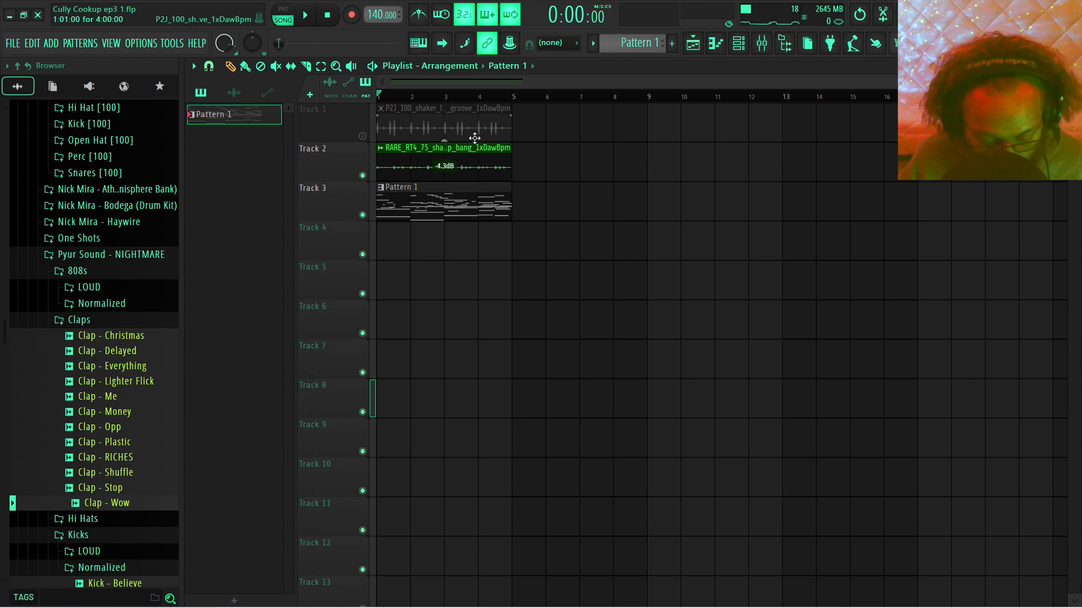
pyautogui.press('space')
pyautogui.moveTo(444, 179); pyautogui.dragTo(444, 176)
pyautogui.press('space')
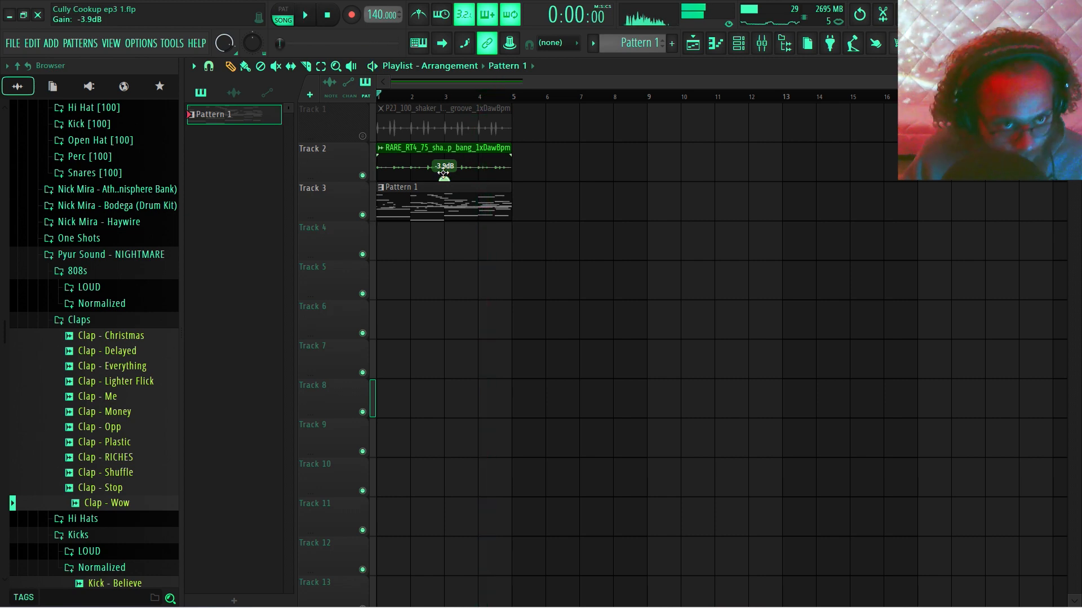
# Unmute the P2J_100 shaker track, then set the P2J_100 clip's gain to -4.1 dB and the RARE_RT4_75 clip's to -4.3 dB
pyautogui.click(369, 138)
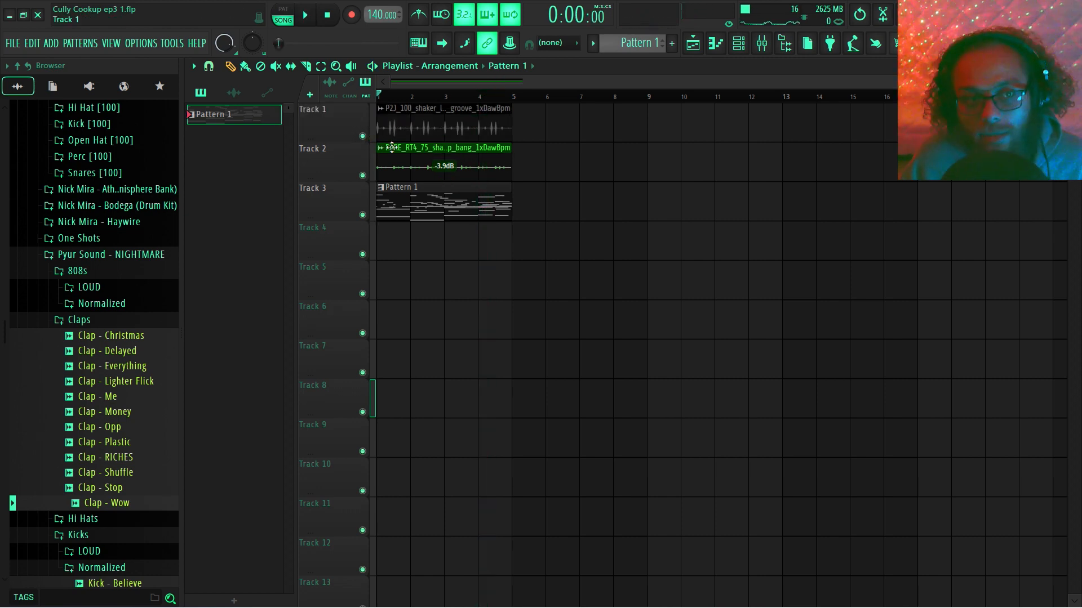
pyautogui.moveTo(444, 140); pyautogui.dragTo(444, 156)
pyautogui.press('space')
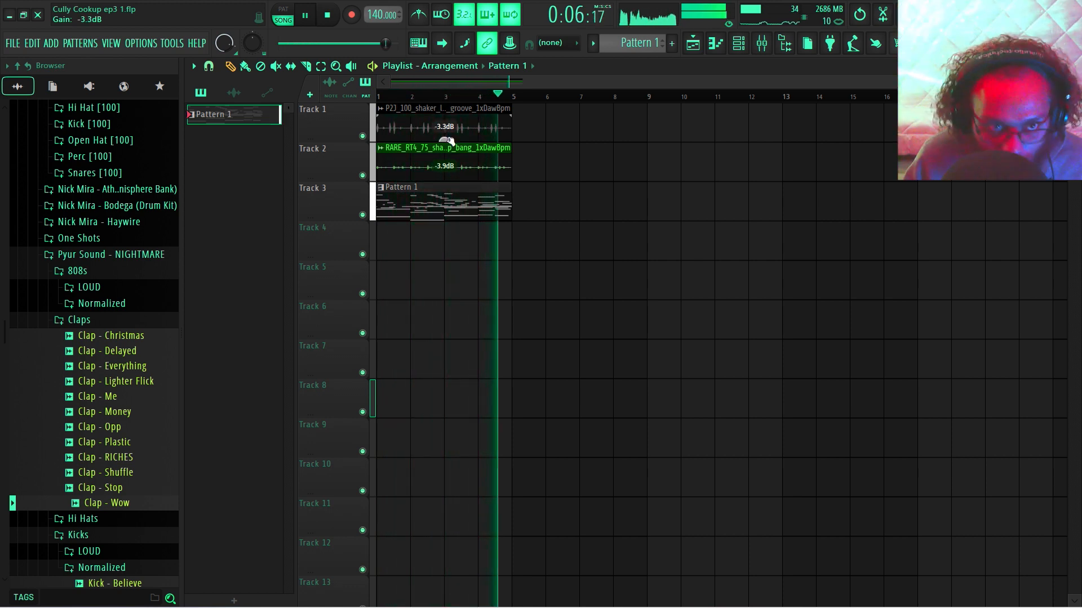
pyautogui.moveTo(449, 179); pyautogui.dragTo(444, 181)
pyautogui.moveTo(444, 139); pyautogui.dragTo(444, 142)
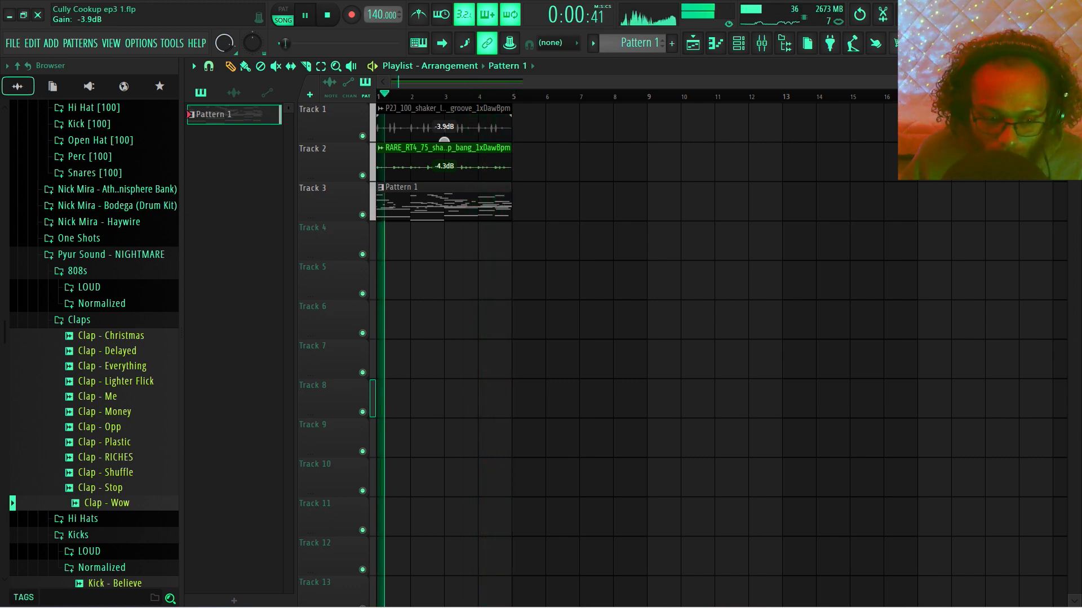
pyautogui.press('space')
# Add the 808 - Lexicon sample from the Pyur Sound - NIGHTMARE normalized 808s as a new channel
pyautogui.click(733, 45)
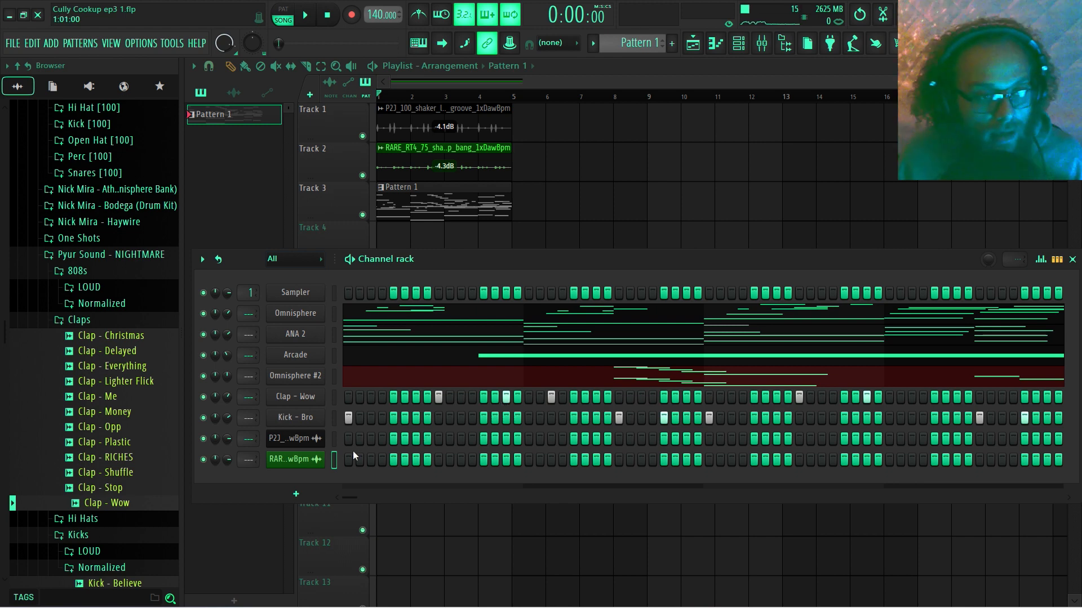
pyautogui.click(156, 324)
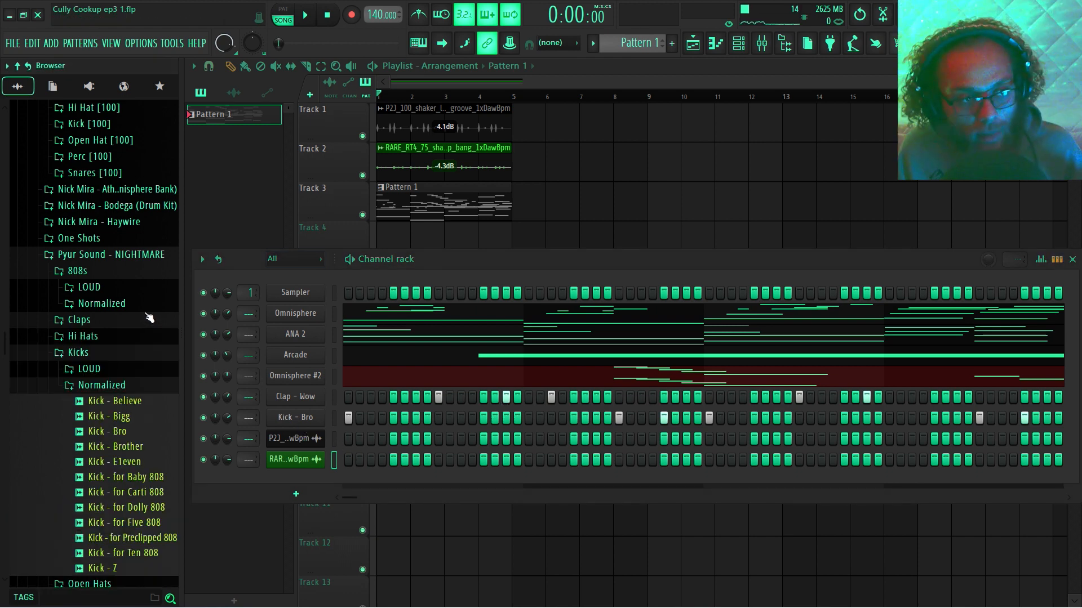
pyautogui.click(106, 308)
pyautogui.moveTo(136, 395); pyautogui.dragTo(269, 478)
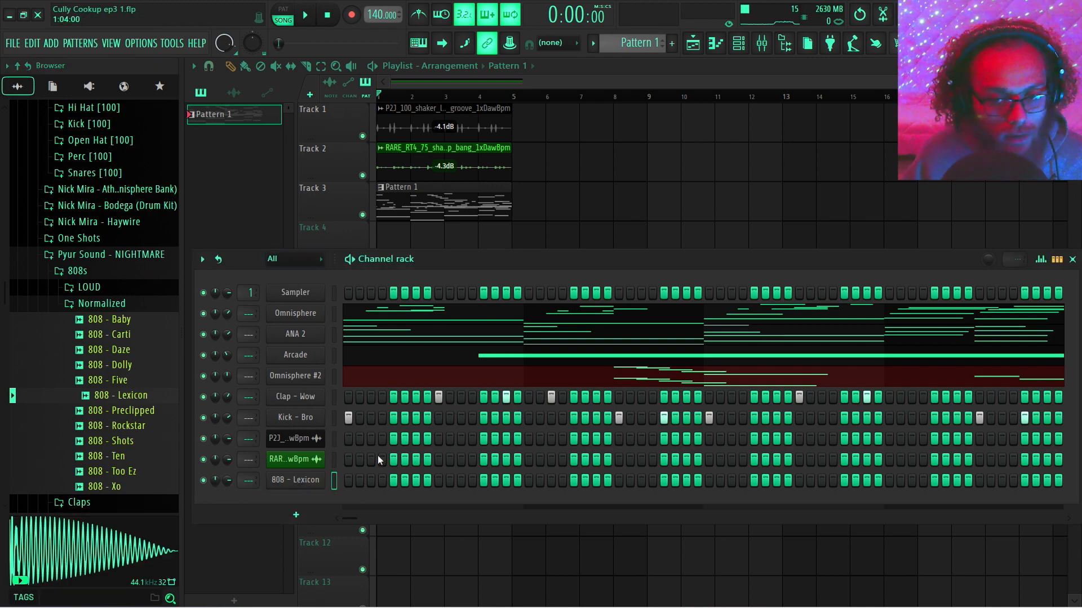
# Select the lower bass notes G#3, D#3, A#3, B3 and A#3 in the ANA 2 piano roll and copy them
pyautogui.click(365, 337)
pyautogui.scroll(-6, 411, 346)
pyautogui.scroll(1, 394, 338)
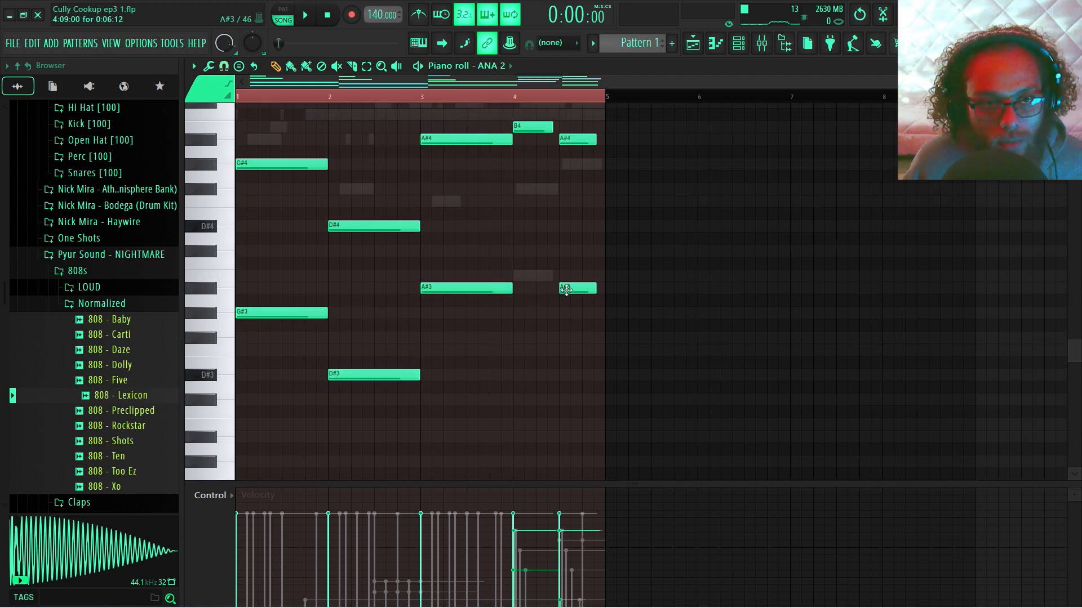
pyautogui.scroll(1, 565, 290)
pyautogui.click(532, 202)
pyautogui.hotkey('ctrl', 'Down')
pyautogui.moveTo(213, 275); pyautogui.dragTo(213, 276)
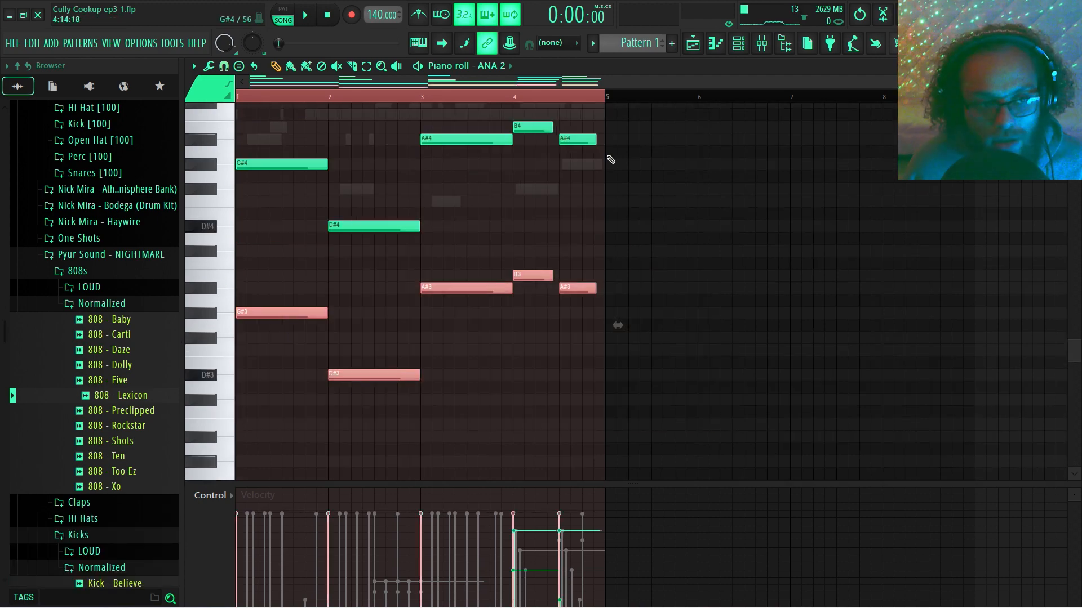
pyautogui.press('F6')
pyautogui.click(574, 330)
pyautogui.moveTo(626, 405); pyautogui.dragTo(253, 275)
pyautogui.hotkey('ctrl', 'c')
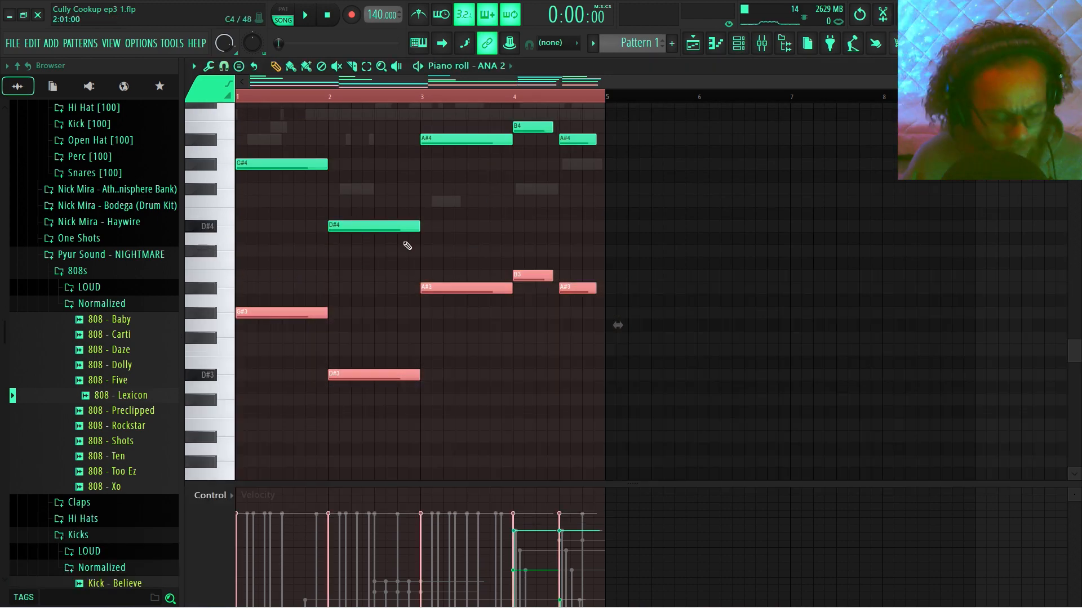
# Paste the copied bass notes into the 808 - Lexicon piano roll
pyautogui.click(738, 47)
pyautogui.rightClick(314, 479)
pyautogui.click(362, 425)
pyautogui.hotkey('ctrl', 'v')
# Copy all the Kick - Bro notes and paste them into the 808 - Lexicon piano roll
pyautogui.click(740, 49)
pyautogui.rightClick(306, 418)
pyautogui.click(350, 424)
pyautogui.scroll(3, 383, 316)
pyautogui.hotkey('ctrl', 'a')
pyautogui.click(739, 47)
pyautogui.rightClick(304, 480)
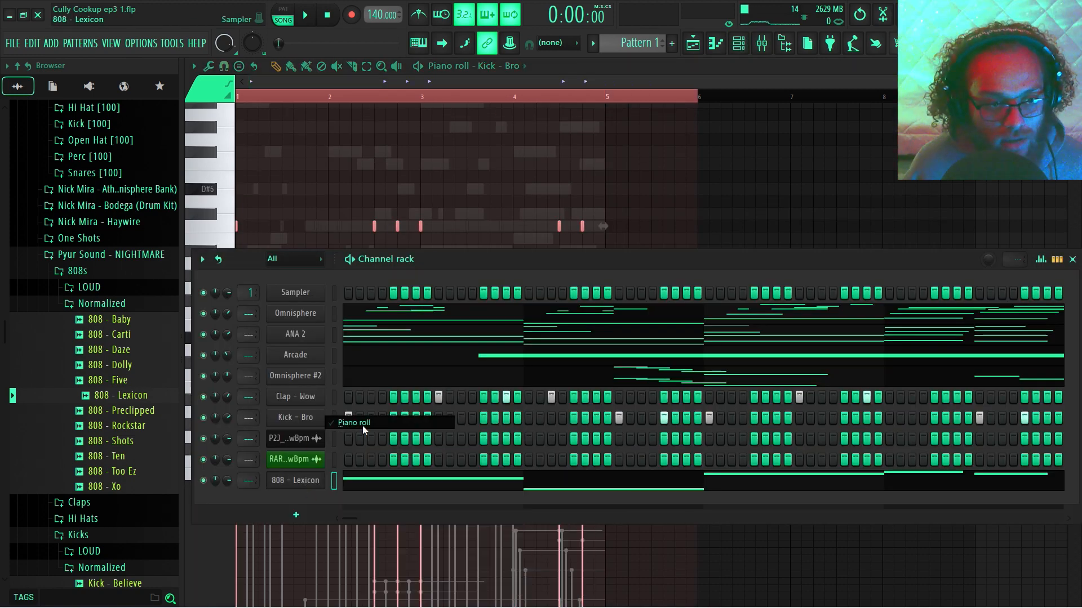
pyautogui.click(363, 424)
# Transpose the pasted kick-rhythm hits in the 808 - Lexicon piano roll onto the matching bass notes G#3, D#3 and A#3
pyautogui.moveTo(370, 213); pyautogui.dragTo(493, 239)
pyautogui.scroll(-3, 492, 239)
pyautogui.scroll(2, 492, 239)
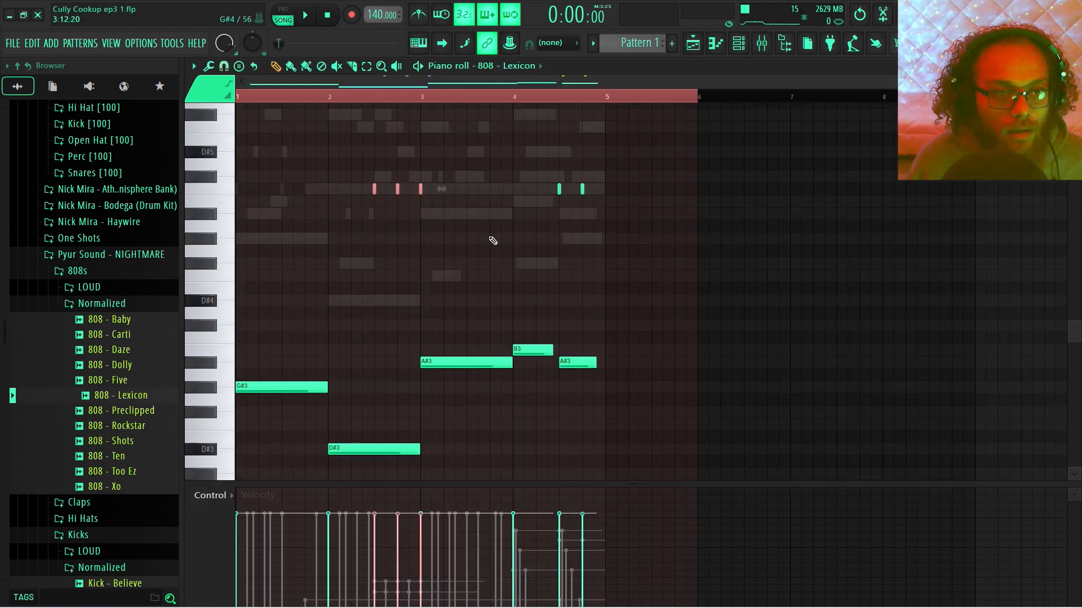
pyautogui.hotkey('ctrl', 'Down')
pyautogui.hotkey('ctrl', 'Down')
pyautogui.hotkey('shift', 'Up')
pyautogui.hotkey('shift', 'Up')
pyautogui.hotkey('shift', 'Up')
pyautogui.scroll(3, 493, 239)
pyautogui.moveTo(598, 263); pyautogui.dragTo(562, 293)
pyautogui.hotkey('ctrl', 'Down')
pyautogui.hotkey('shift', 'Down')
pyautogui.hotkey('shift', 'Down')
pyautogui.scroll(-2, 602, 418)
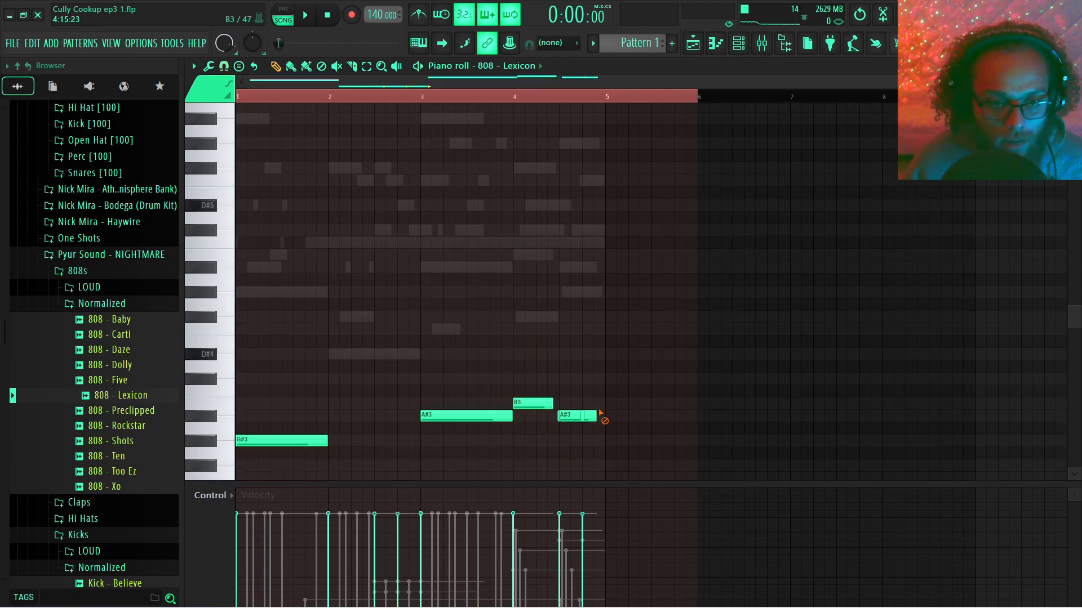
# Delete the long guide notes from the 808 - Lexicon piano roll and raise the short hits by two octaves
pyautogui.rightClick(488, 414)
pyautogui.scroll(-8, 318, 285)
pyautogui.hotkey('ctrl', 'Up')
pyautogui.hotkey('ctrl', 'Up')
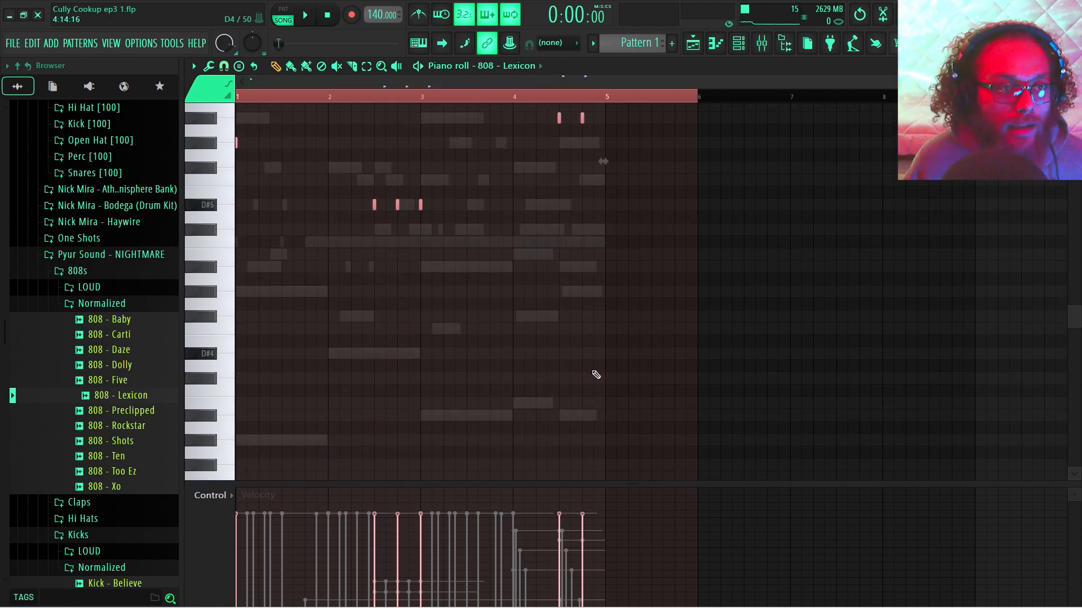
pyautogui.scroll(6, 598, 375)
# Check the 808 - Lexicon and Kick - Bro channels and play the arrangement to hear the 808 pattern
pyautogui.click(692, 43)
pyautogui.click(739, 43)
pyautogui.click(293, 480)
pyautogui.press('Escape')
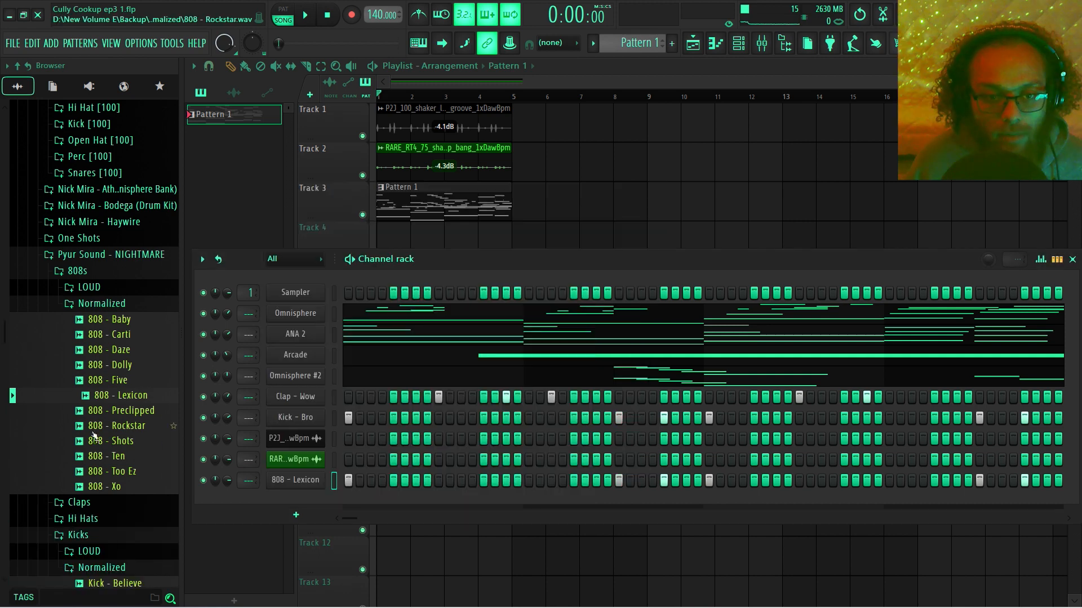
pyautogui.click(293, 418)
pyautogui.click(379, 250)
pyautogui.click(689, 227)
pyautogui.press('F6')
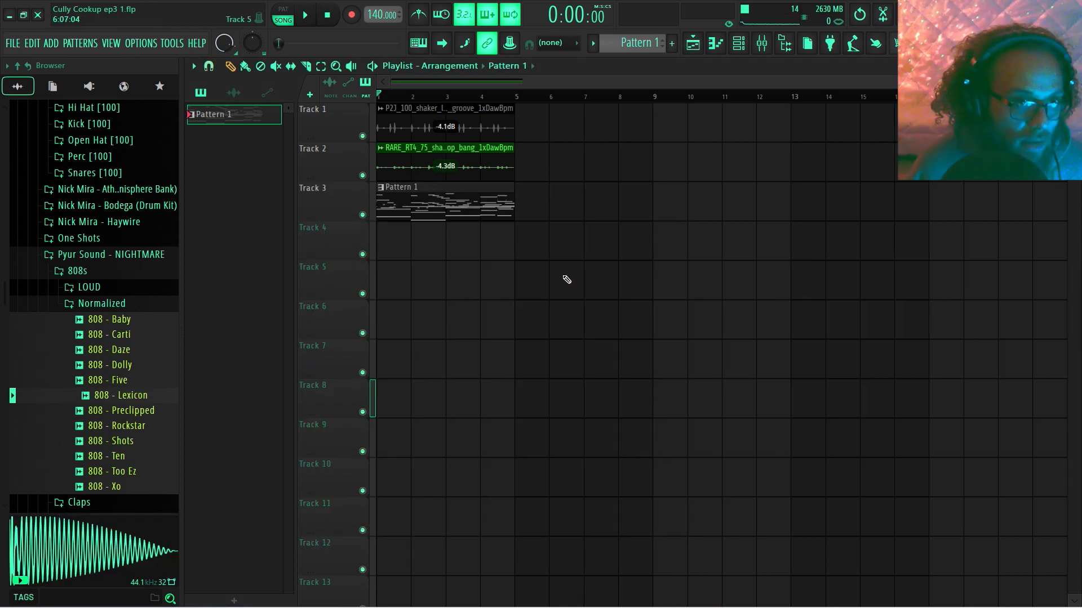
pyautogui.press('space')
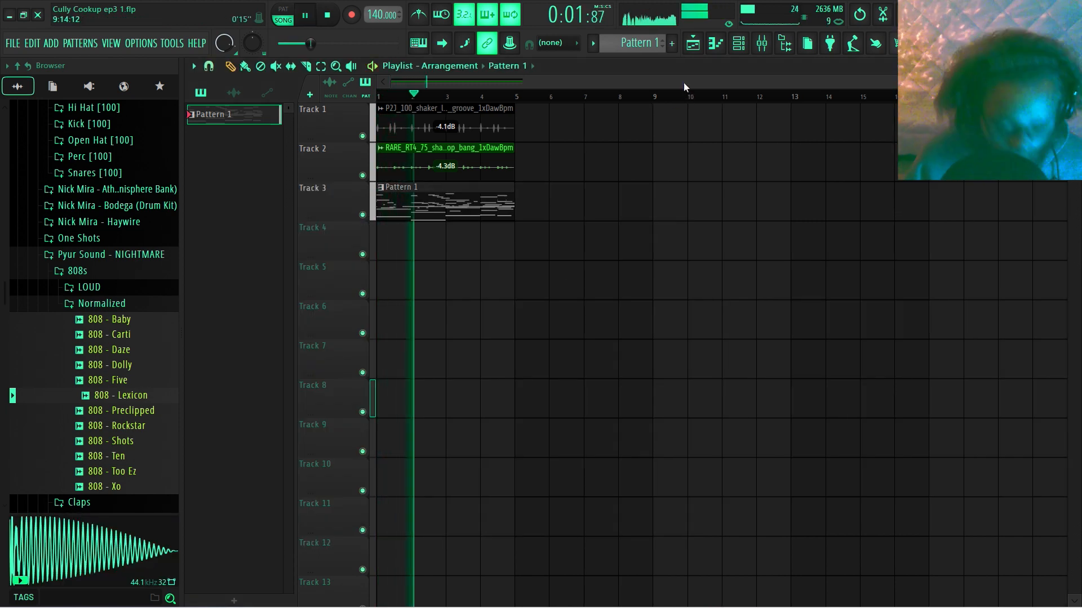
pyautogui.click(751, 50)
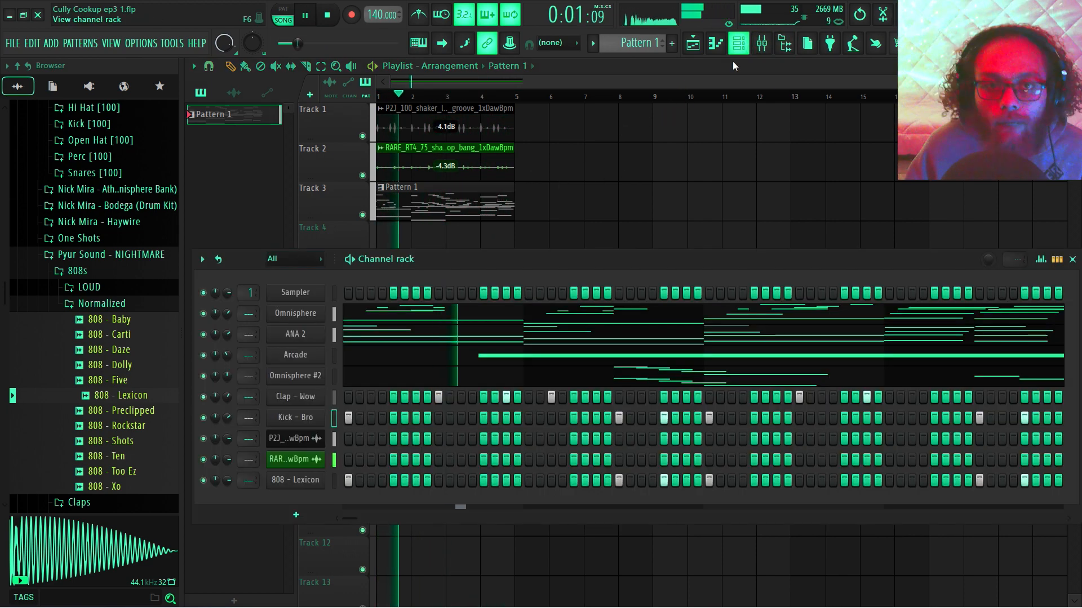
pyautogui.press('space')
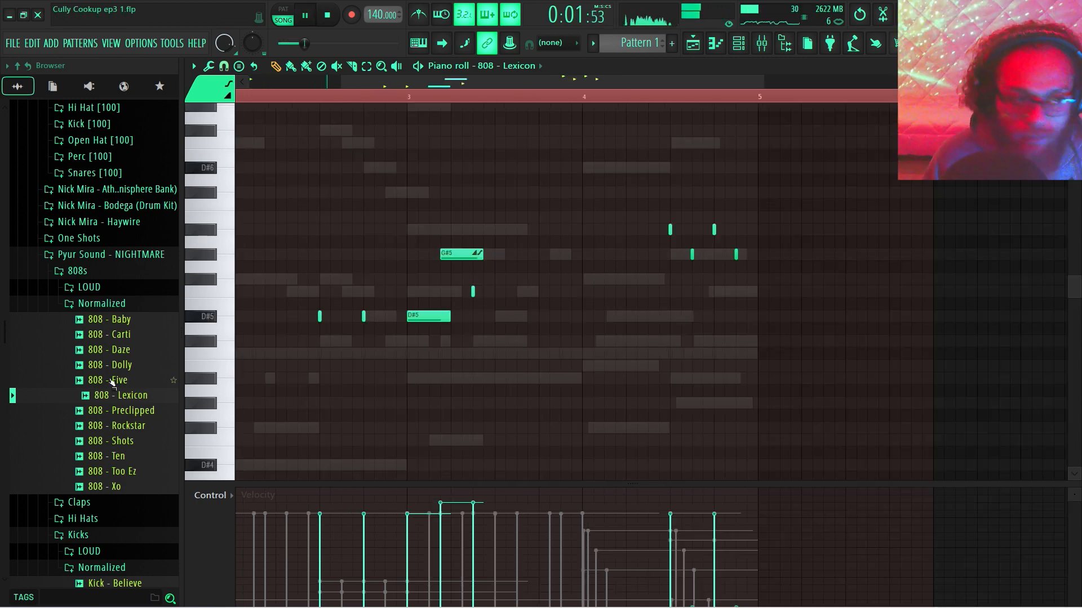
# Browse the kit for open hats and add the Open Hat [1400] sample with hits on steps 1 and 5
pyautogui.click(117, 305)
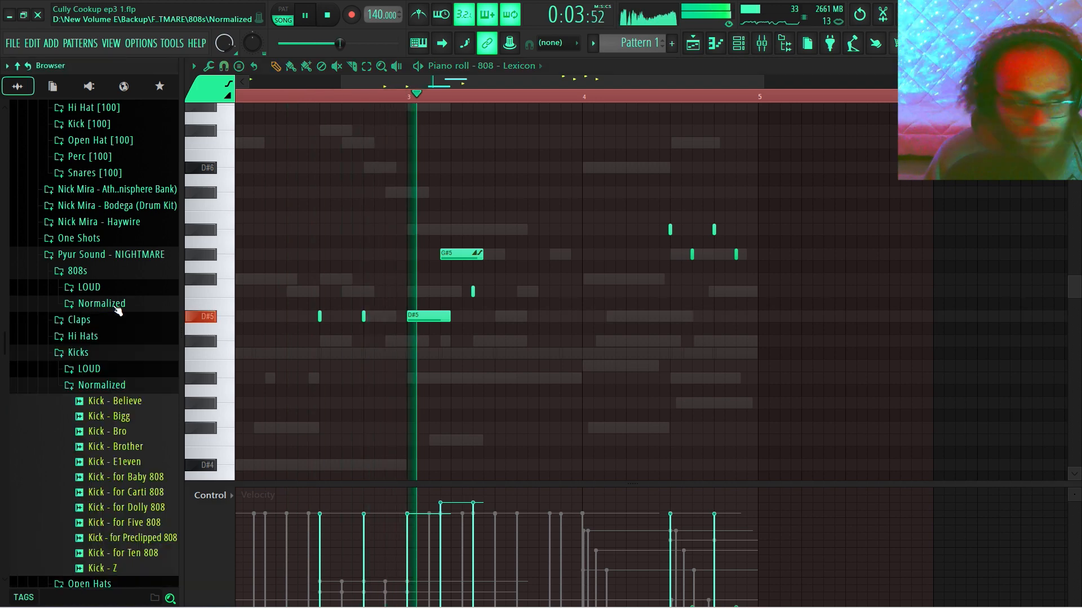
pyautogui.click(139, 385)
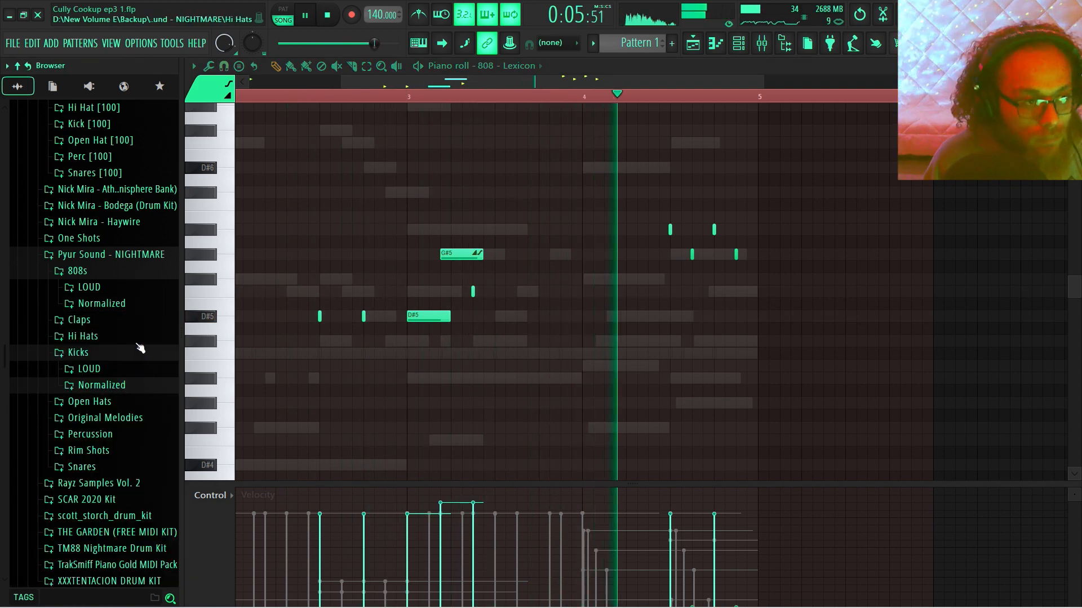
pyautogui.click(140, 351)
pyautogui.click(165, 273)
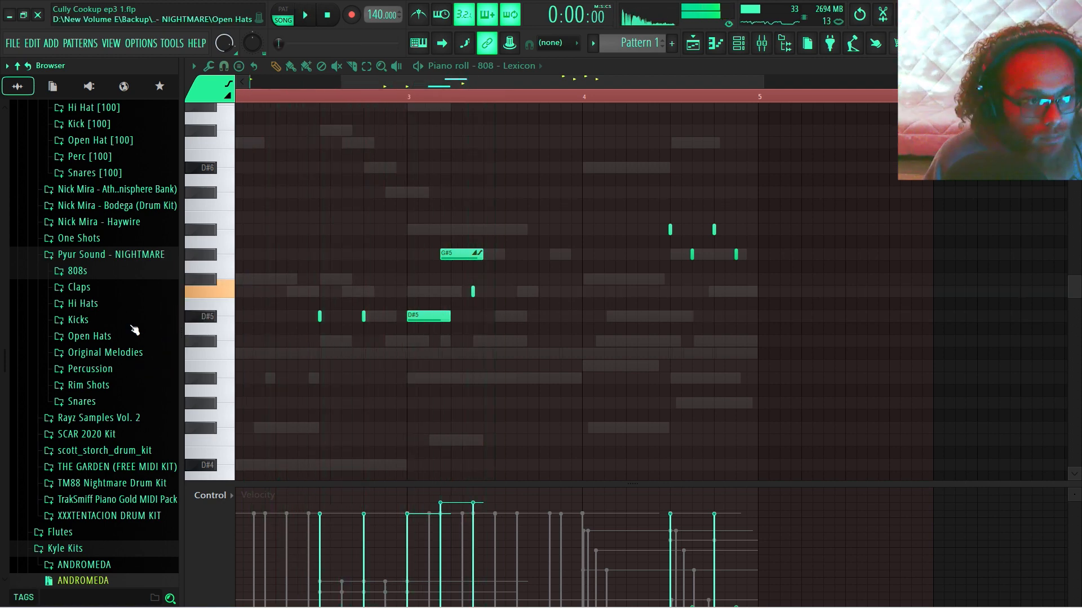
pyautogui.press('space')
pyautogui.click(114, 337)
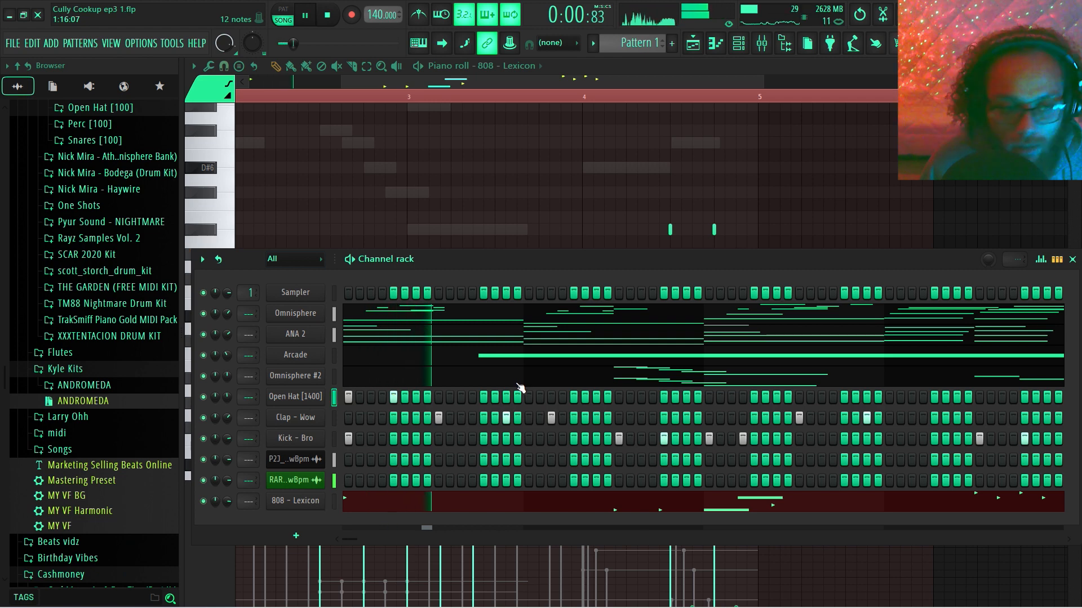
# Program further Open Hat [1400] hits on steps 17 and 21 while playing the arrangement
pyautogui.press('space')
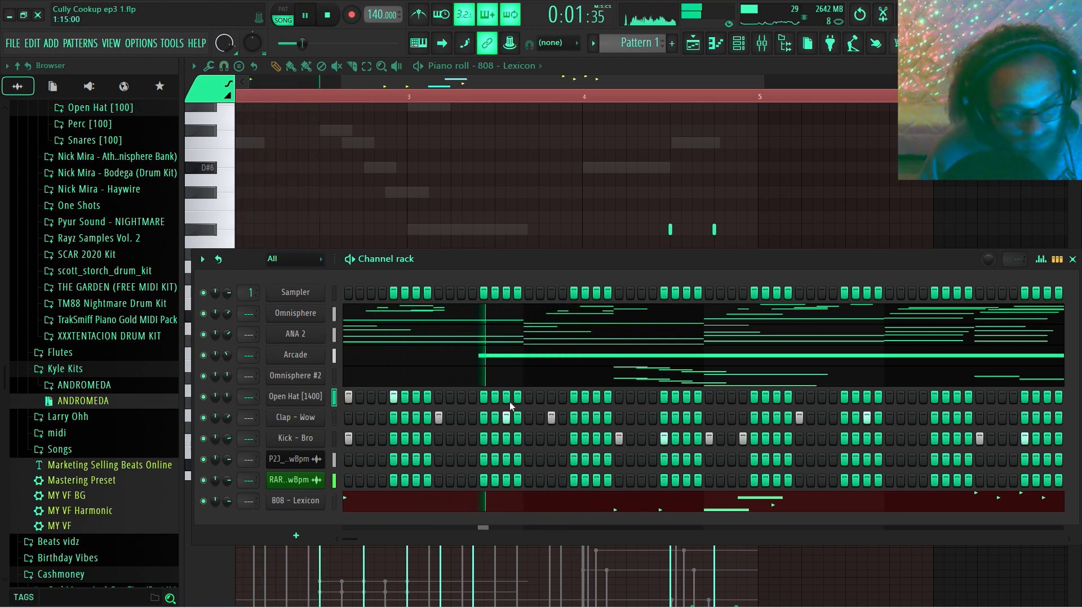
pyautogui.press('space')
pyautogui.click(529, 397)
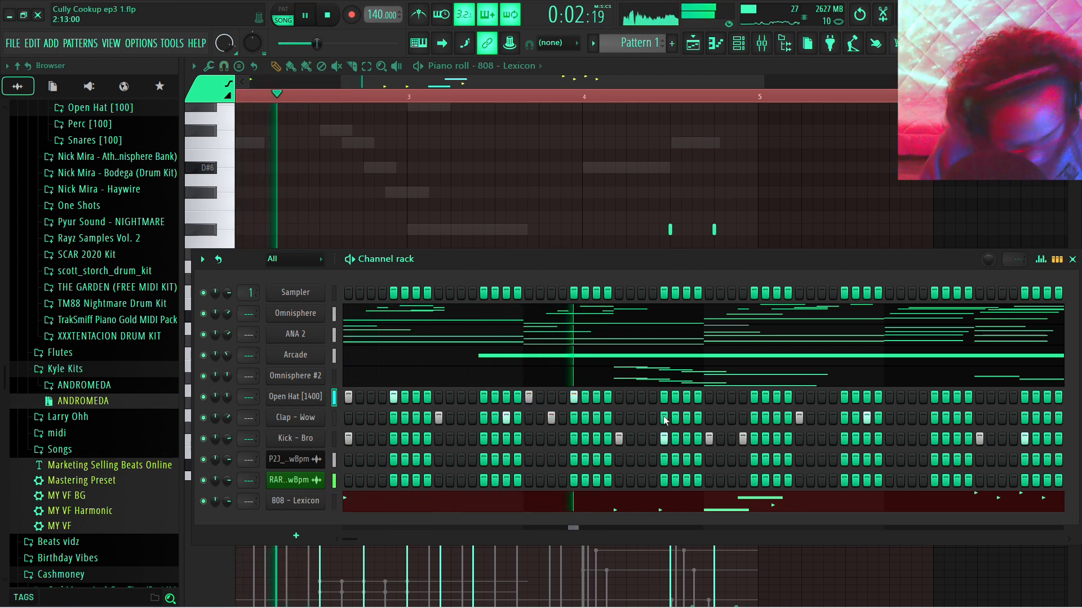
pyautogui.press('space')
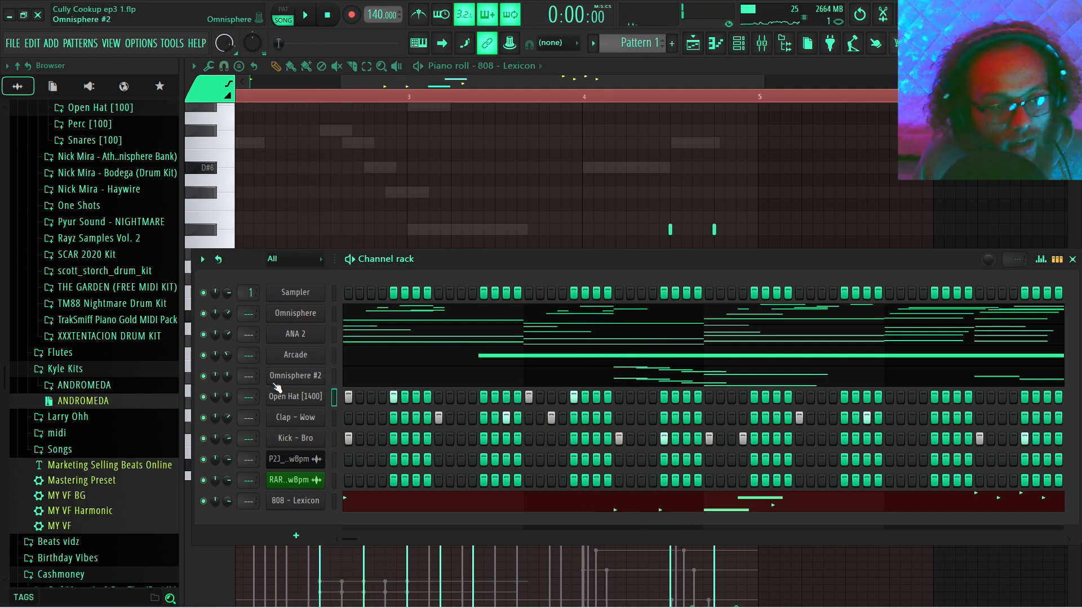
# Load RC-20 Retro Color on the Omnisphere mixer track with the Vinyl 1 preset and IRON distortion type, and adjust its Space amount
pyautogui.press('F5')
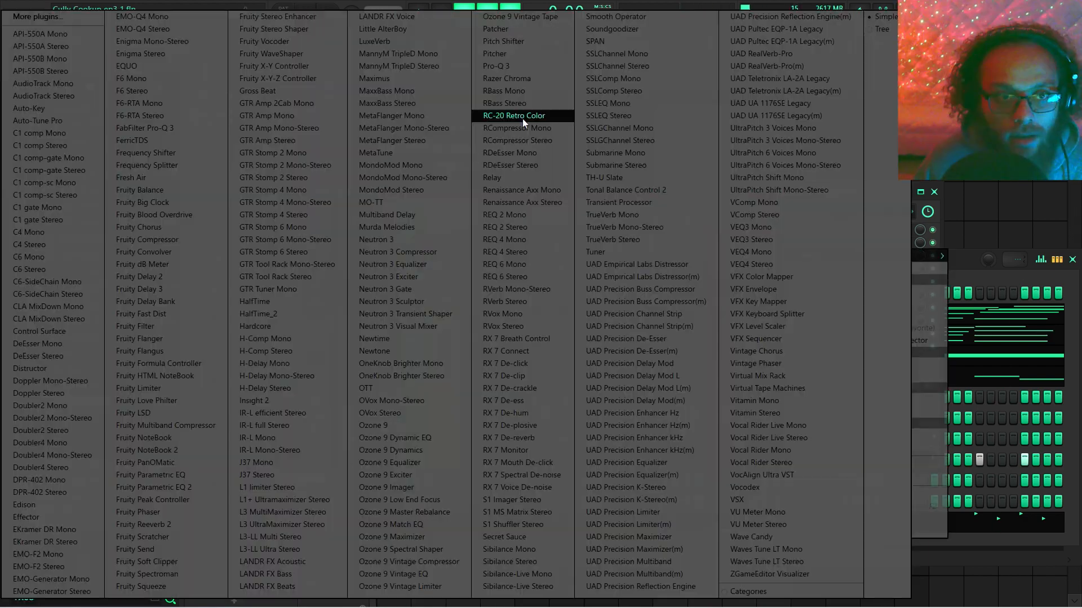
pyautogui.click(523, 116)
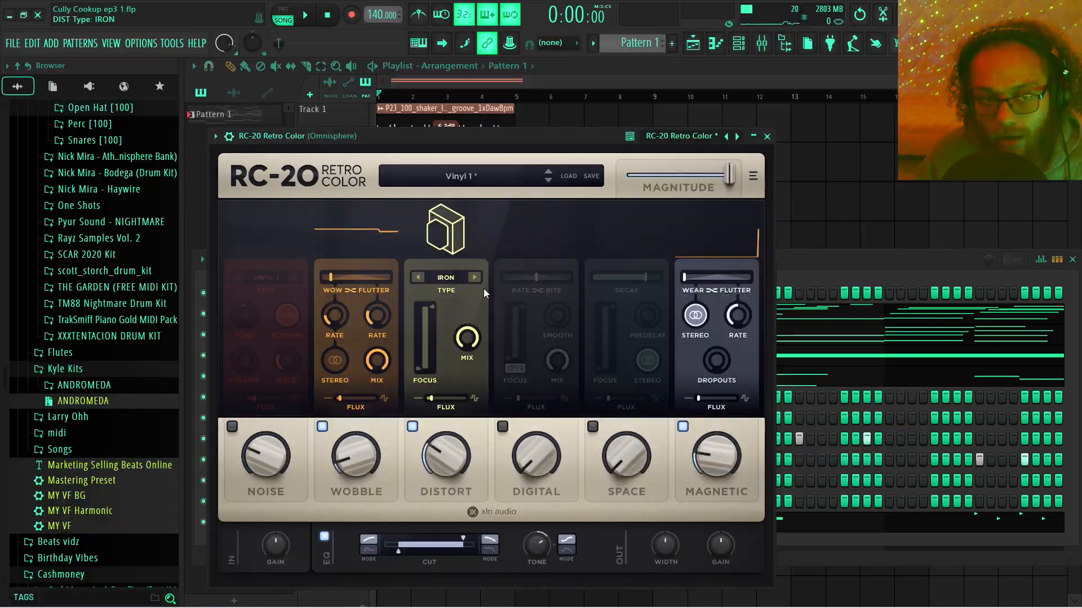
pyautogui.moveTo(617, 459); pyautogui.dragTo(613, 450)
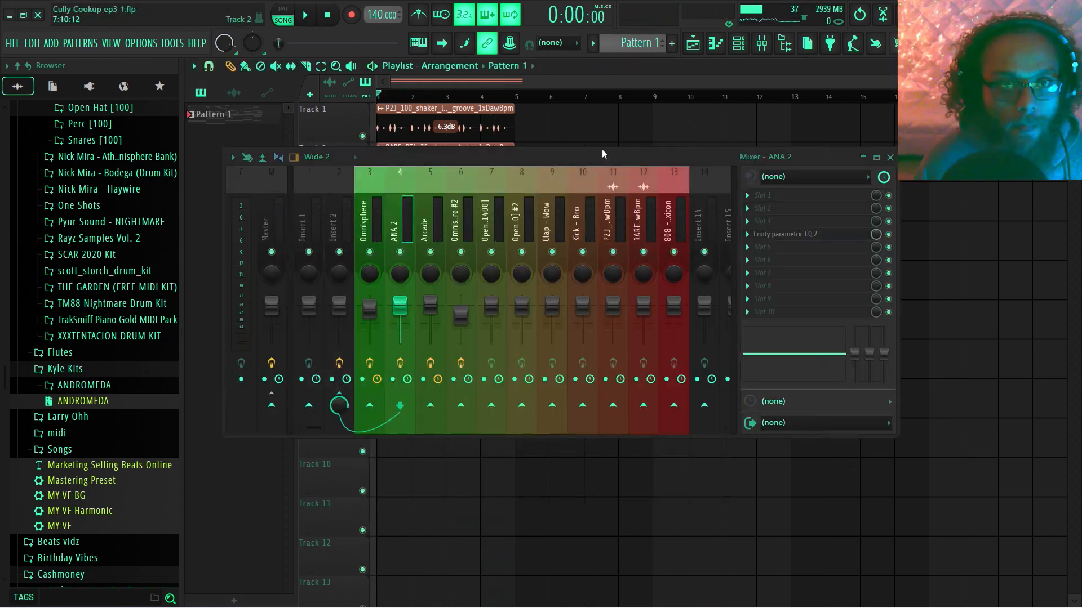
# Sidechain the Kick - Bro mixer track to 808 - Lexicon and adjust the compressor threshold of its Fruity Limiter with the 808 sc by kick preset
pyautogui.moveTo(601, 149); pyautogui.dragTo(644, 175)
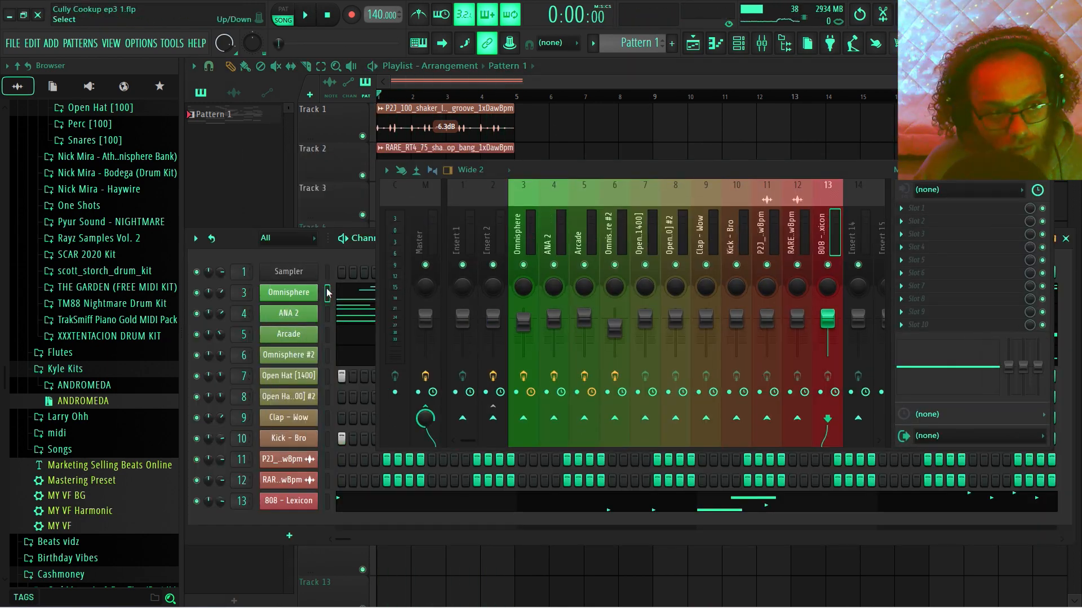
pyautogui.click(736, 237)
pyautogui.rightClick(826, 418)
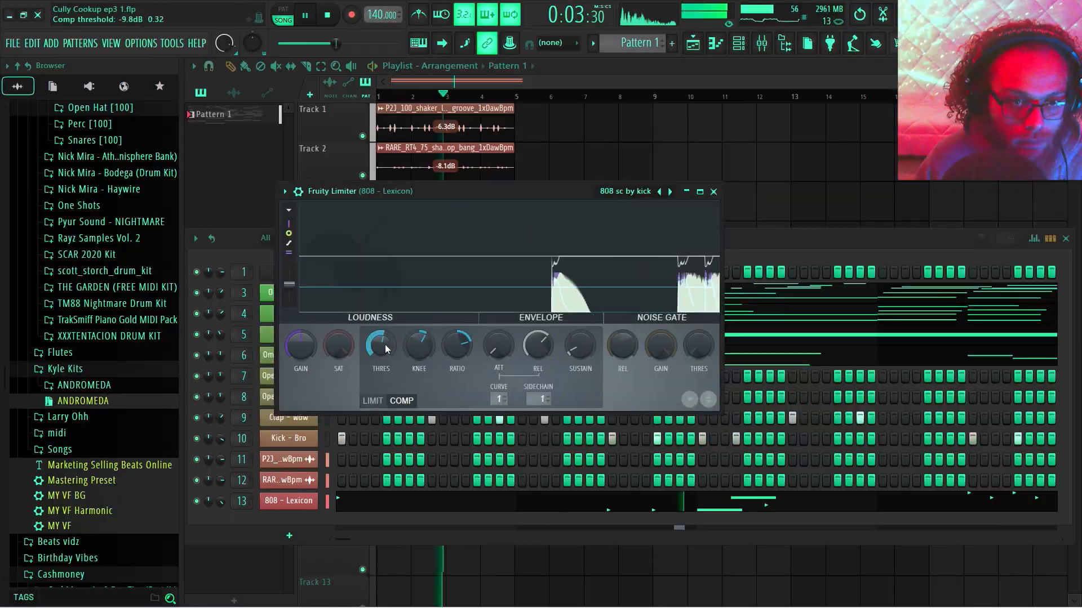
pyautogui.click(904, 291)
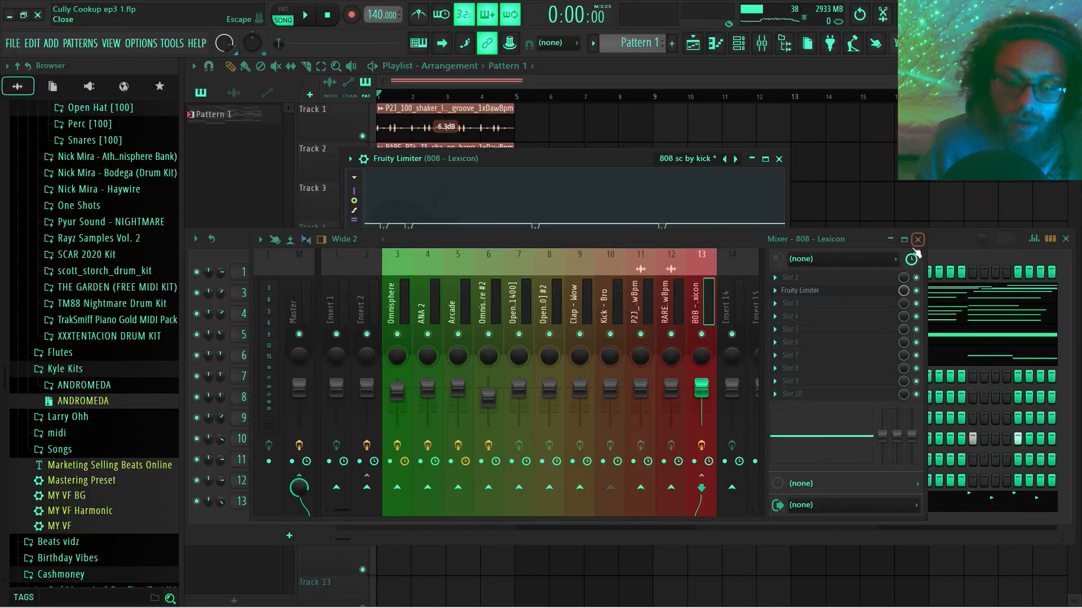
# Show the playlist and play the full song arrangement from the beginning
pyautogui.click(719, 47)
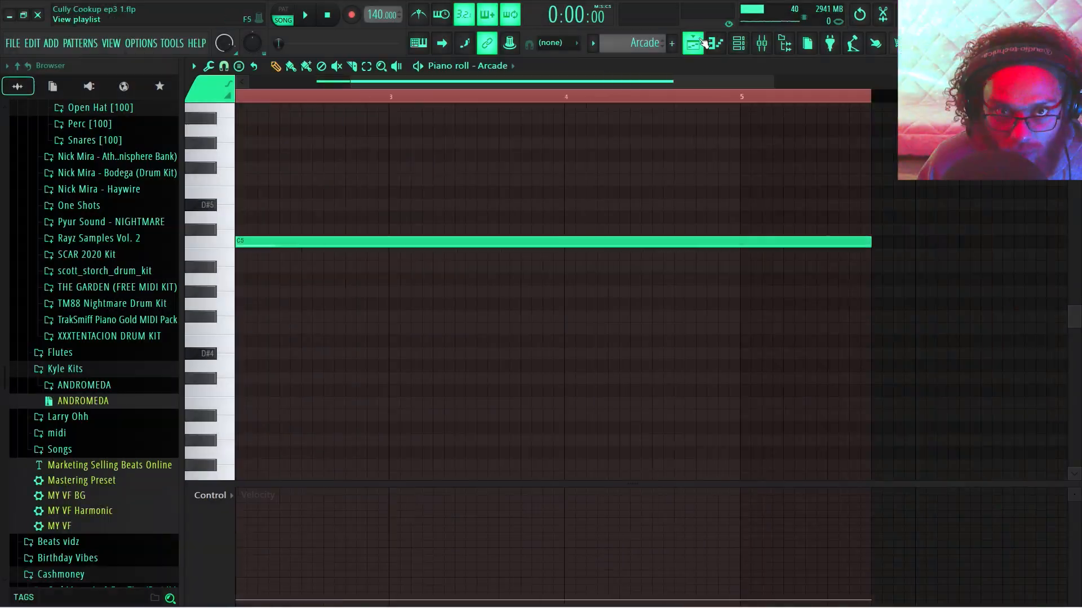
pyautogui.click(702, 42)
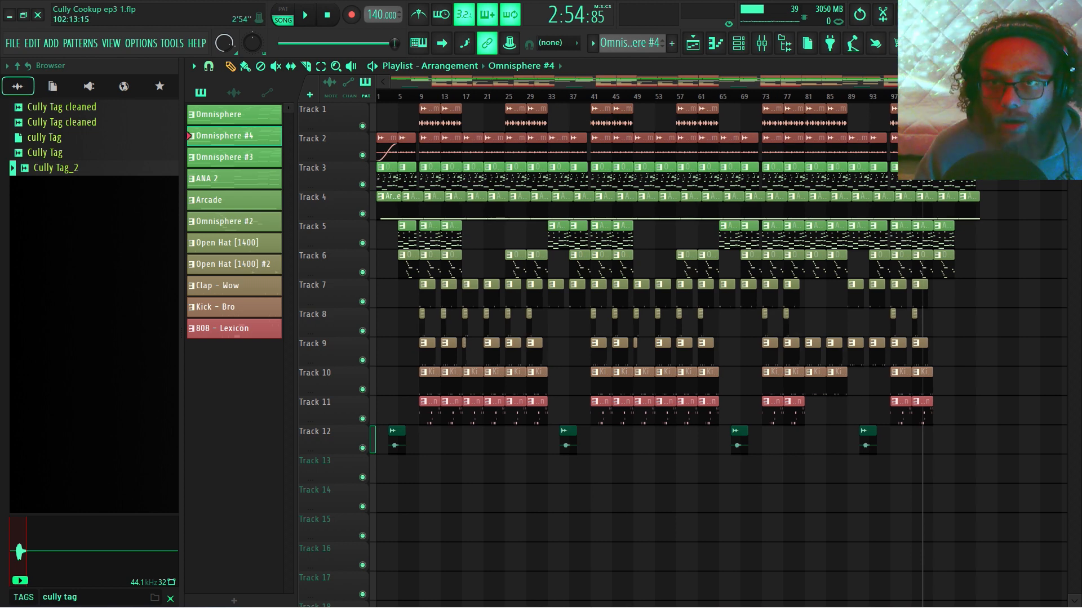
pyautogui.moveTo(394, 44); pyautogui.dragTo(289, 44)
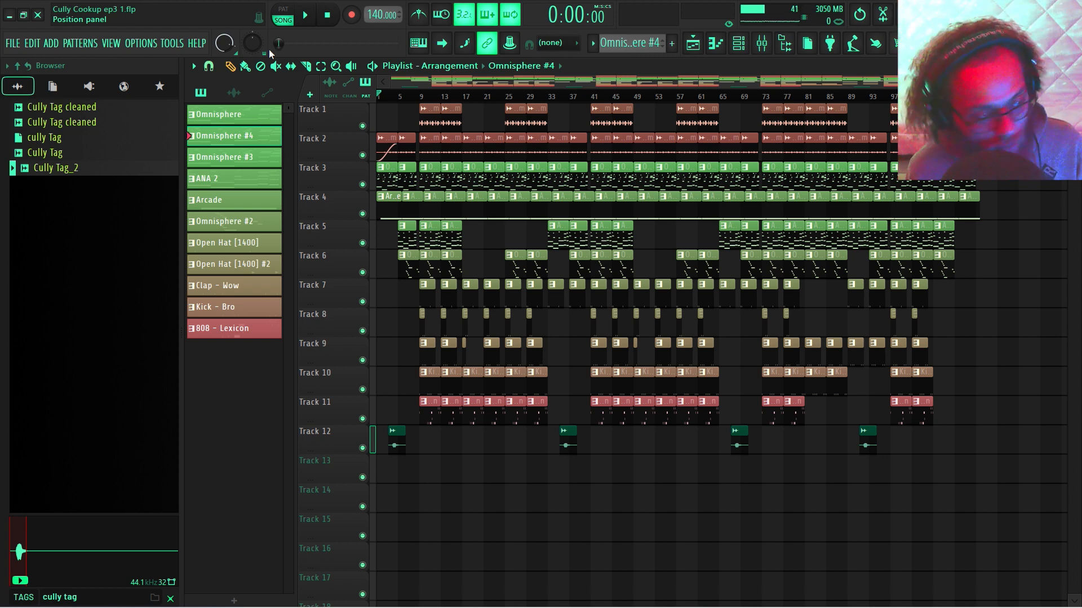
pyautogui.press('space')
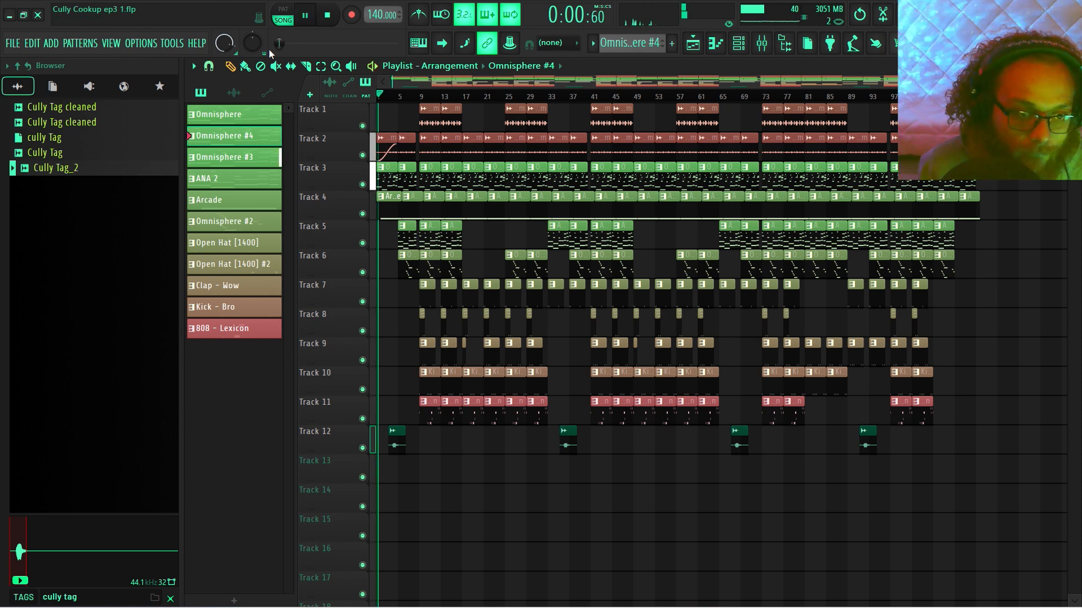